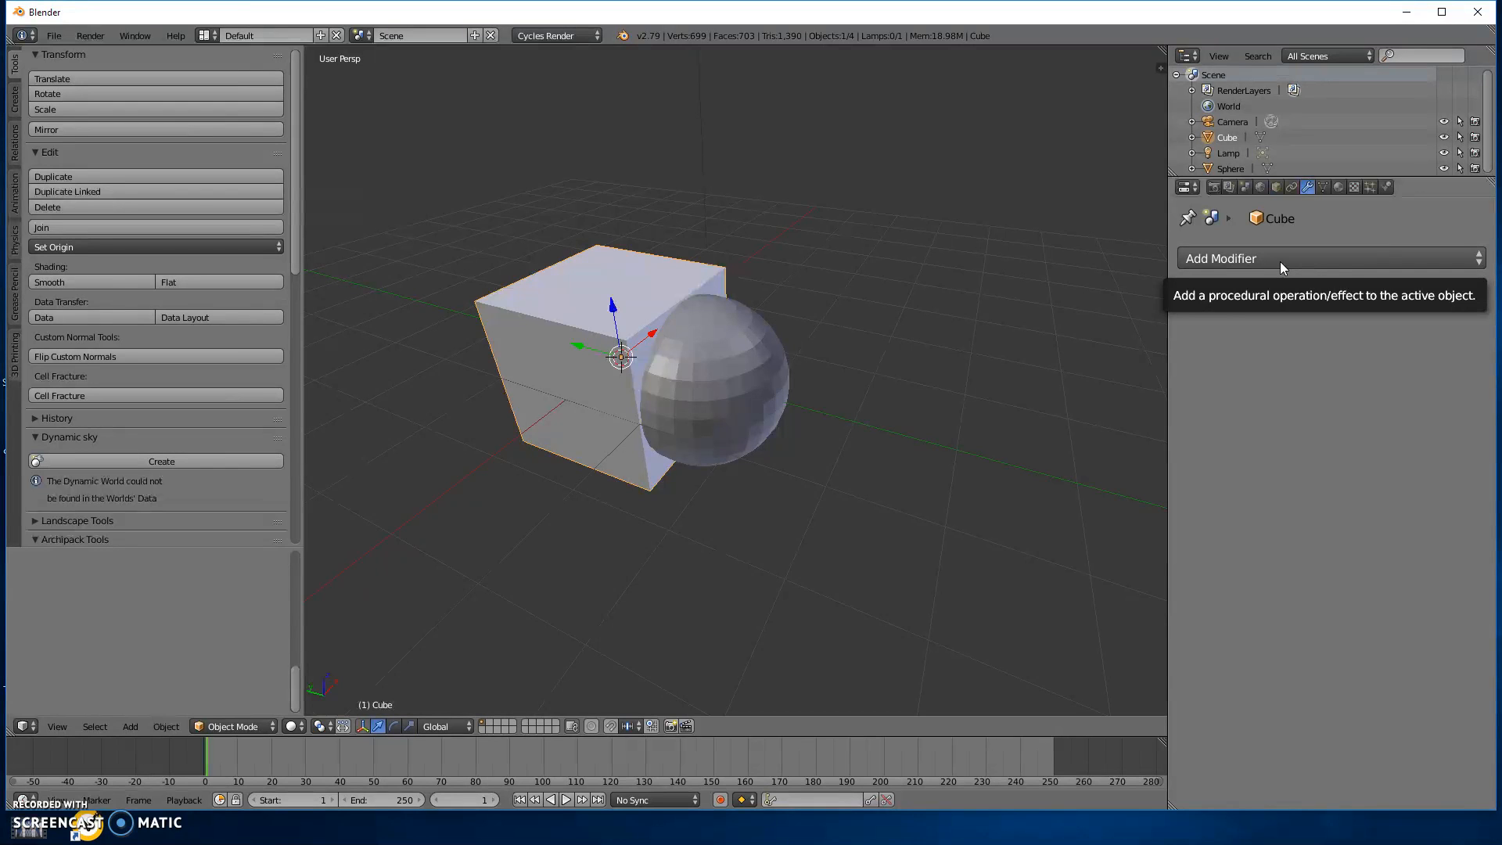
Add a Boolean modifier to the cube using the Intersect operation with Sphere as the object.
{"action": "left_click", "coordinate": [1280, 261]}
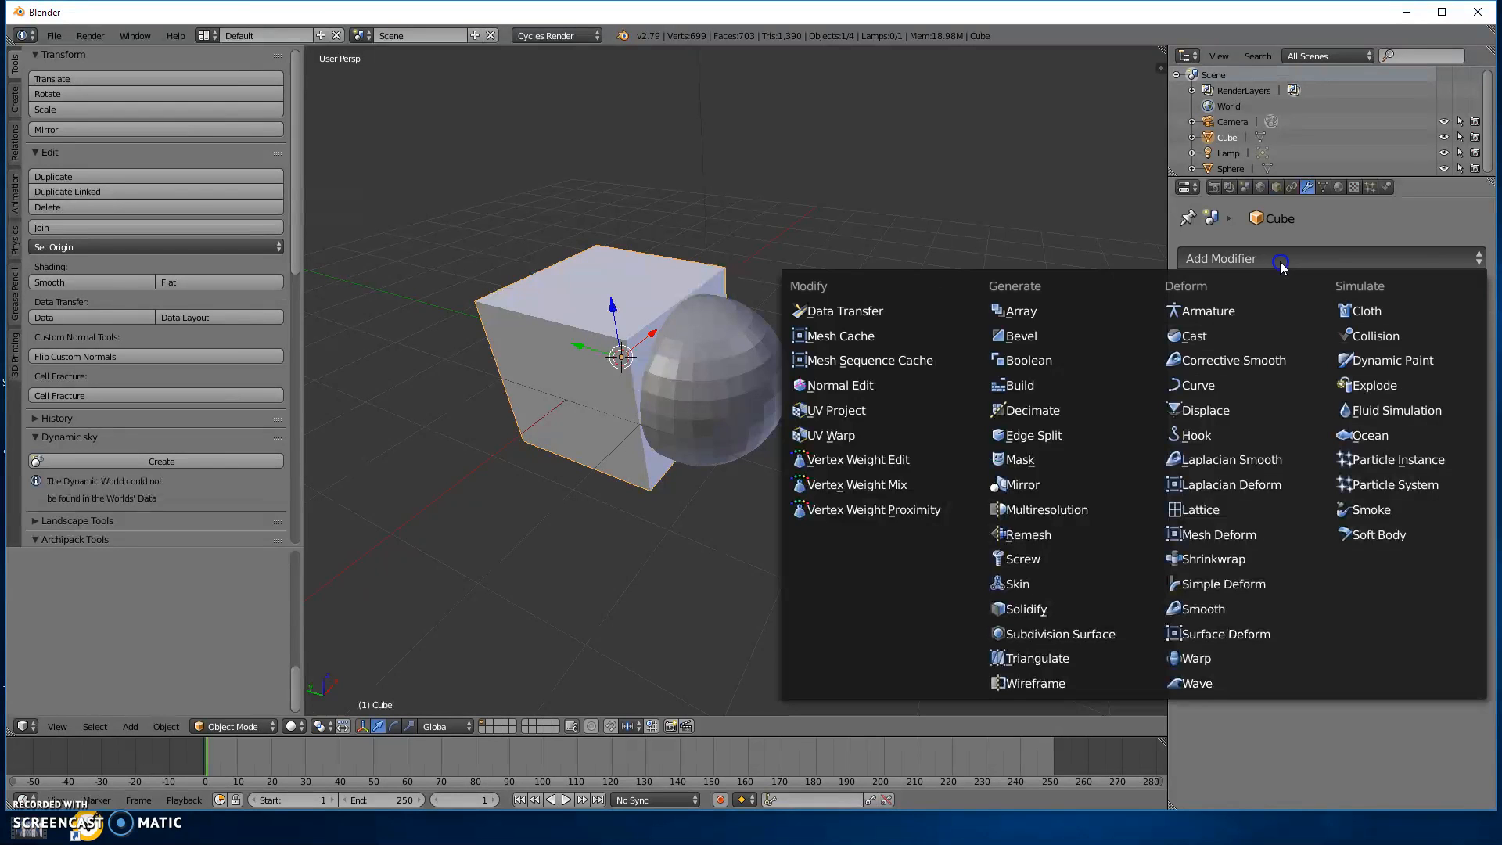
{"action": "left_click", "coordinate": [1026, 361]}
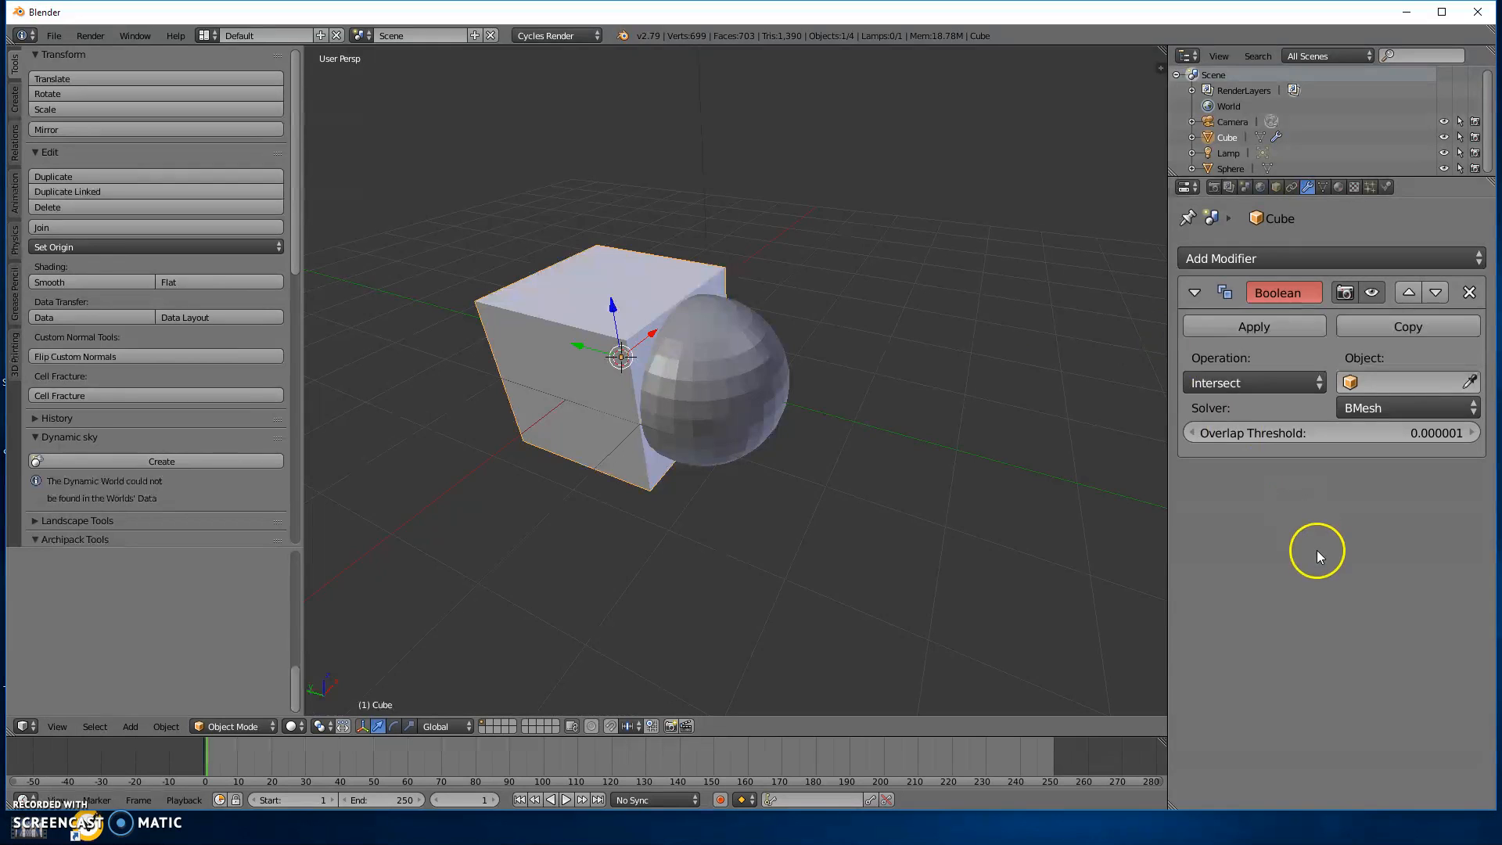
{"action": "left_click", "coordinate": [1214, 385]}
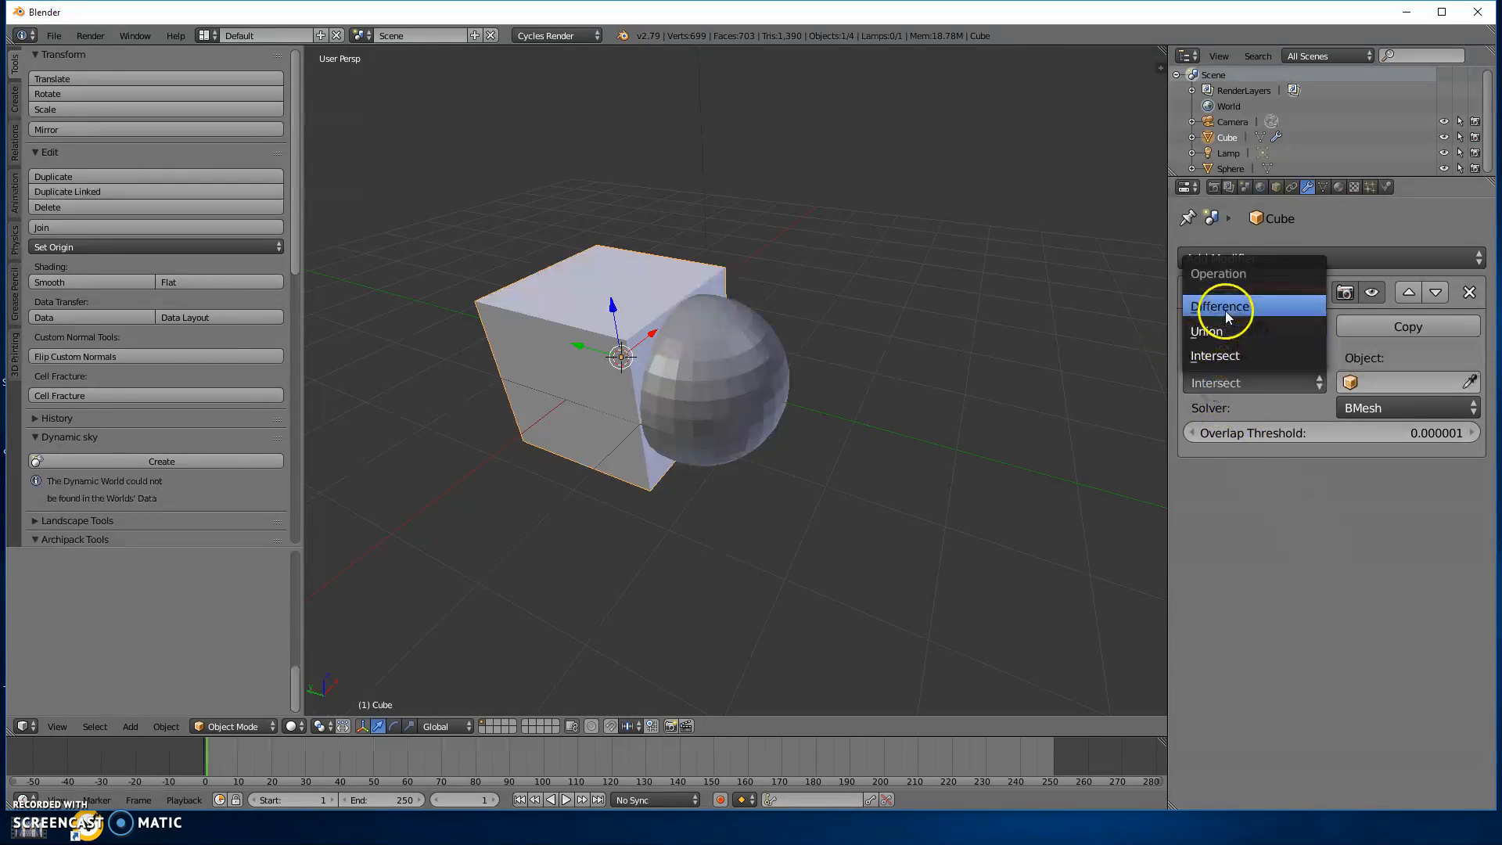
{"action": "left_click", "coordinate": [1205, 358]}
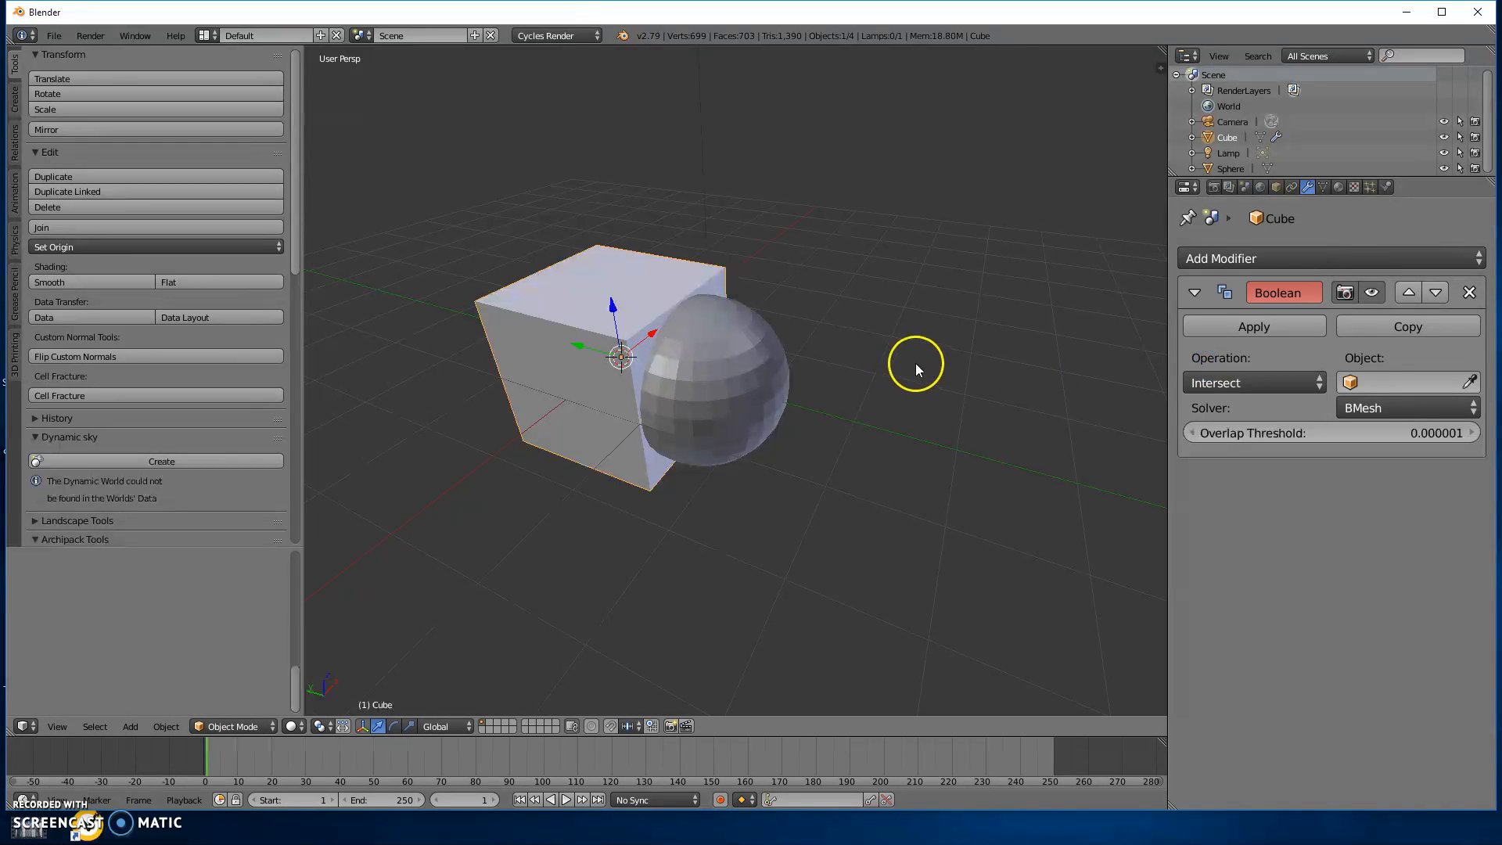
{"action": "left_click", "coordinate": [1374, 377]}
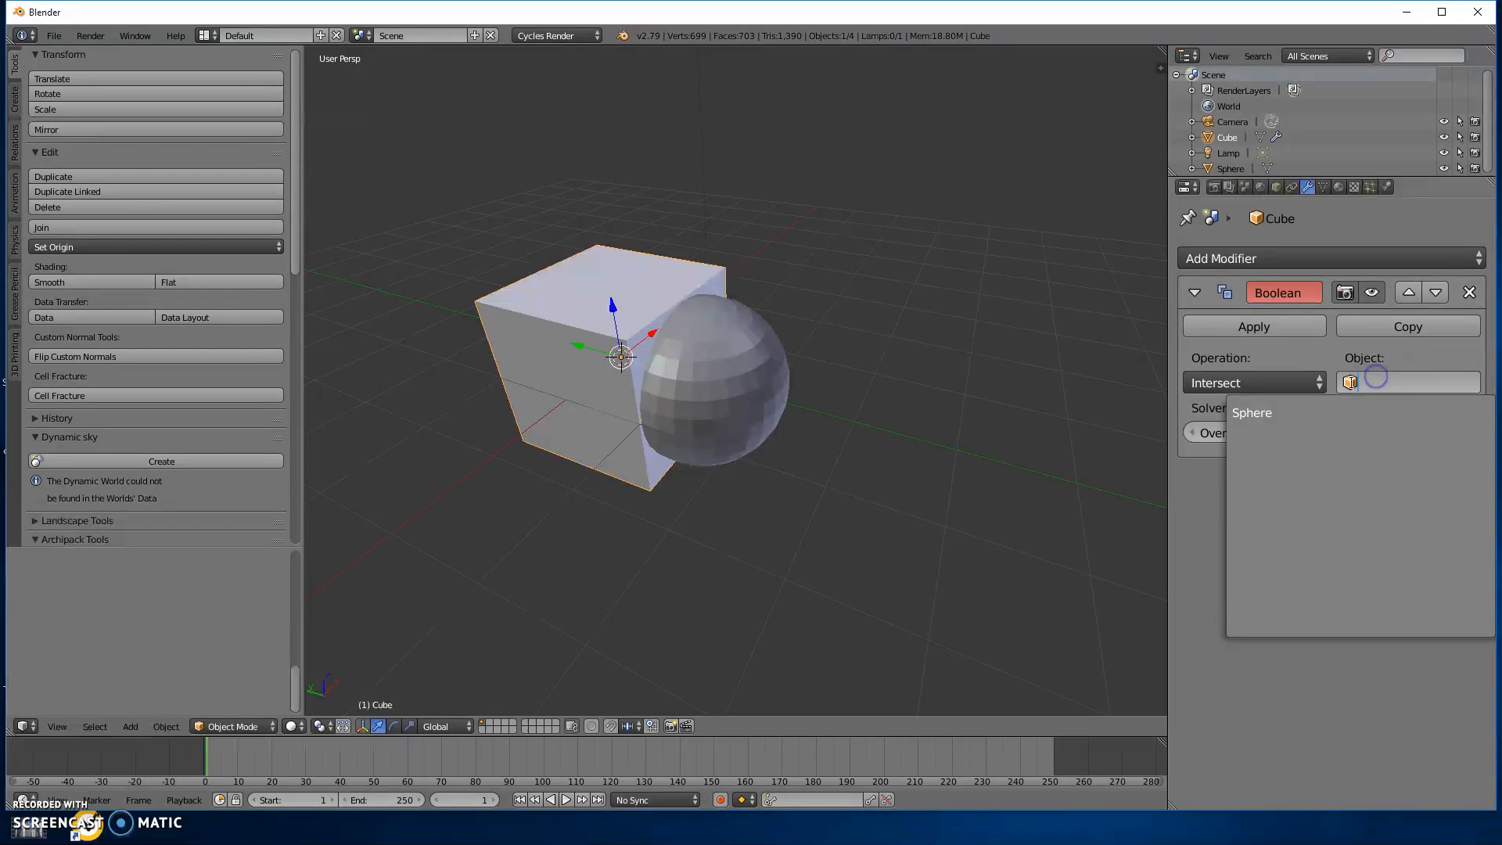
{"action": "left_click", "coordinate": [1280, 413]}
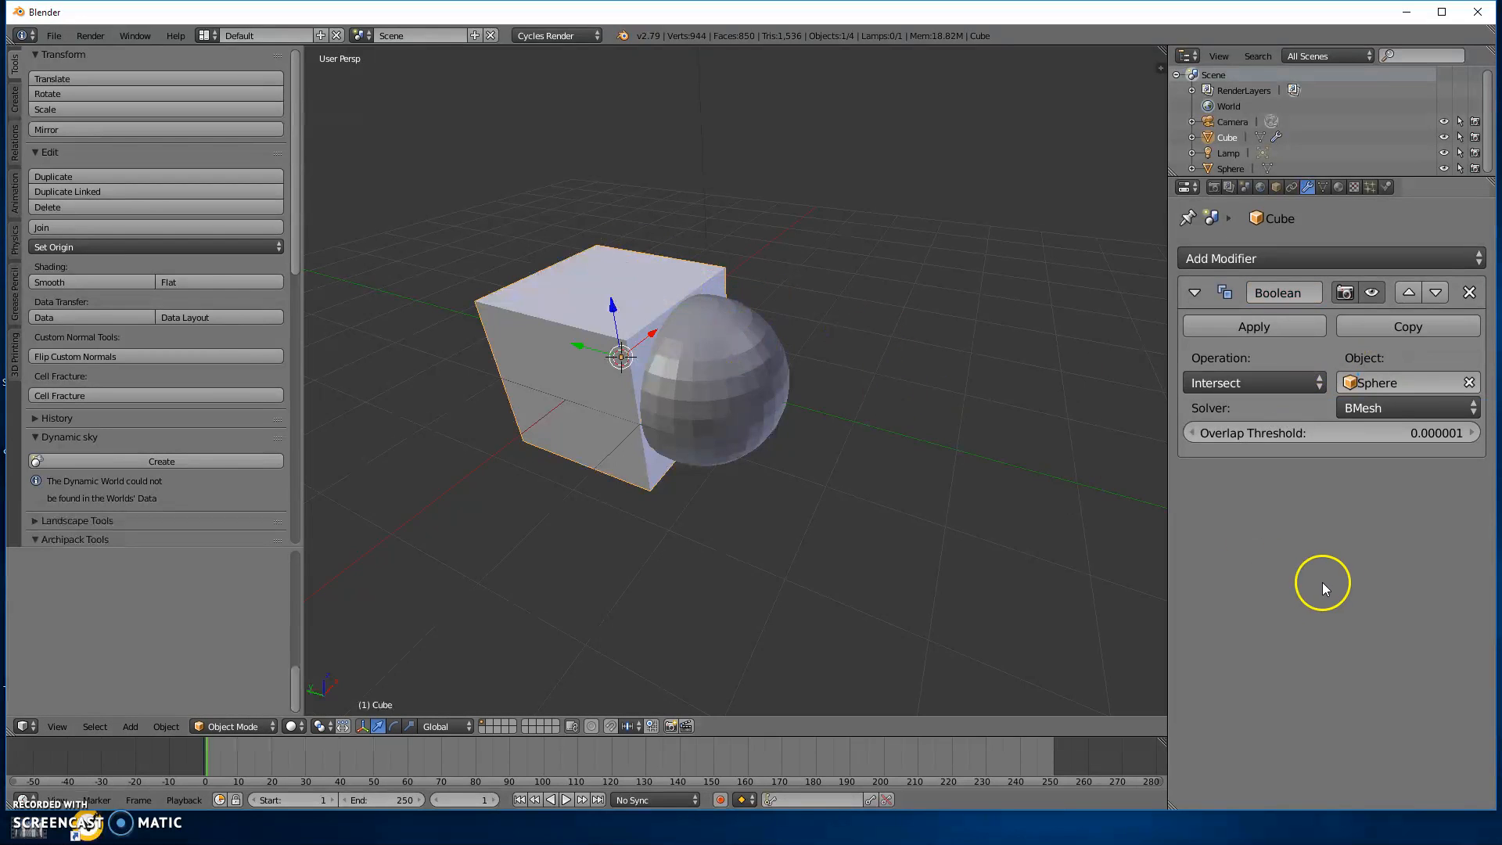
{"action": "middle_click_drag", "start_coordinate": [790, 391], "coordinate": [816, 453]}
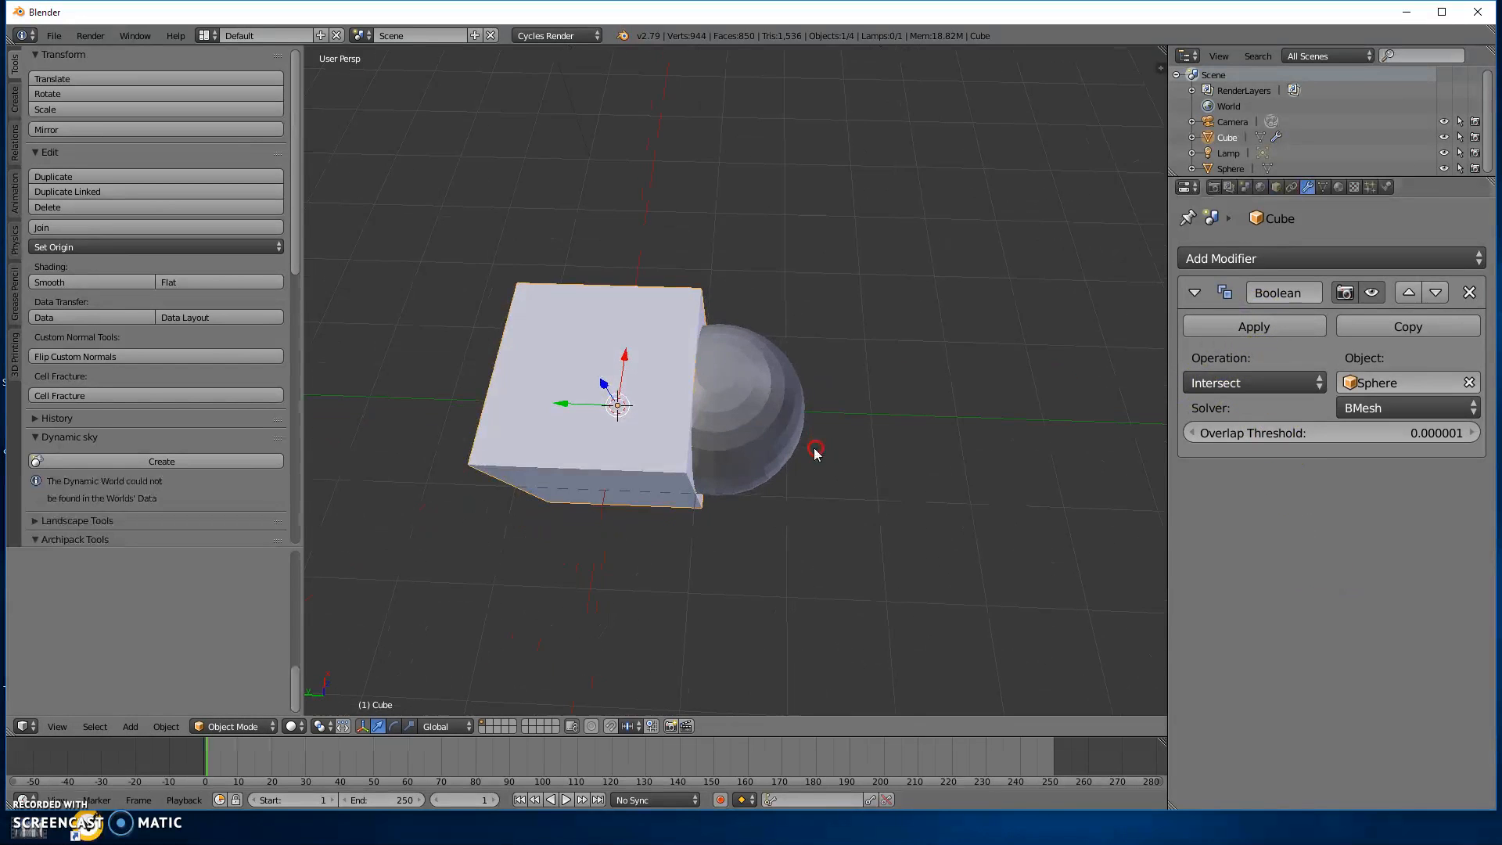
Try applying the cube's Intersect modifier and moving the cube along Y to inspect the result, and undo both changes.
{"action": "left_click", "coordinate": [1205, 327]}
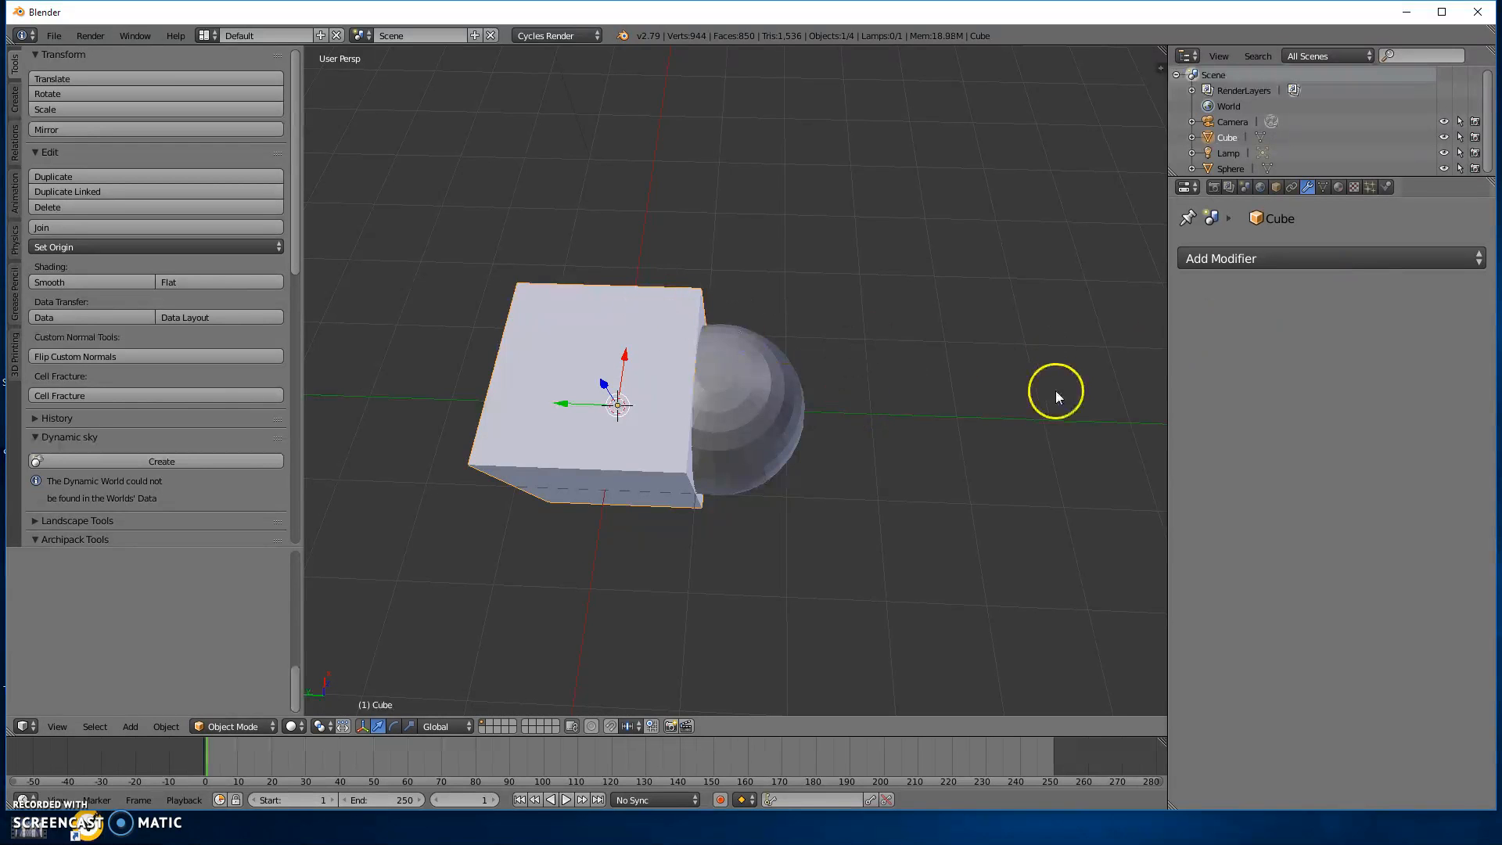
{"action": "left_click_drag", "start_coordinate": [567, 405], "coordinate": [424, 406]}
{"action": "middle_click_drag", "start_coordinate": [809, 519], "coordinate": [608, 444]}
{"action": "scroll", "coordinate": [588, 395], "scroll_direction": "down", "scroll_amount": 3}
{"action": "key", "text": "ctrl+z"}
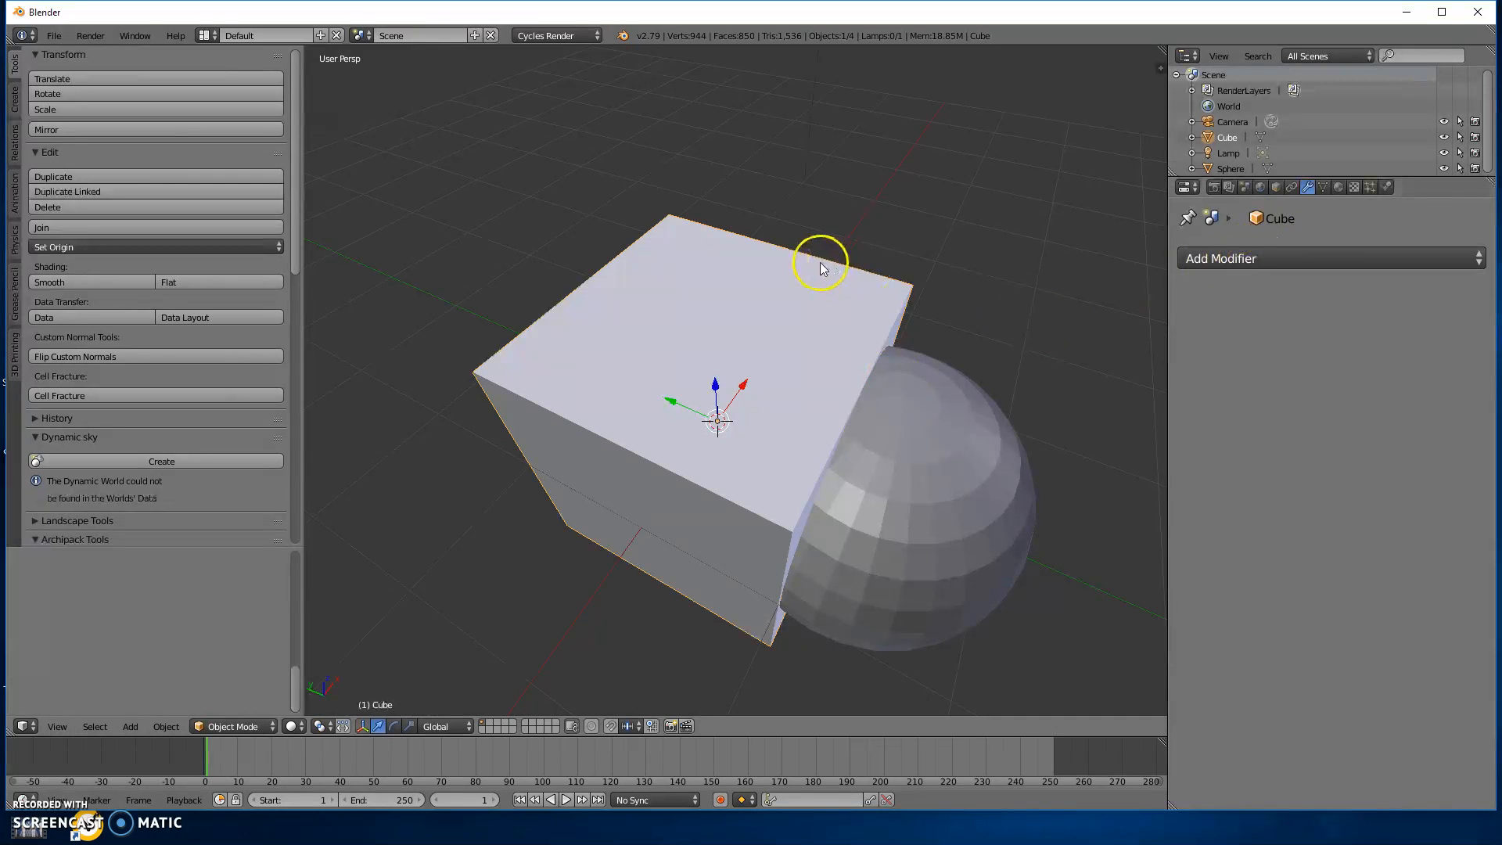
{"action": "key", "text": "ctrl+z"}
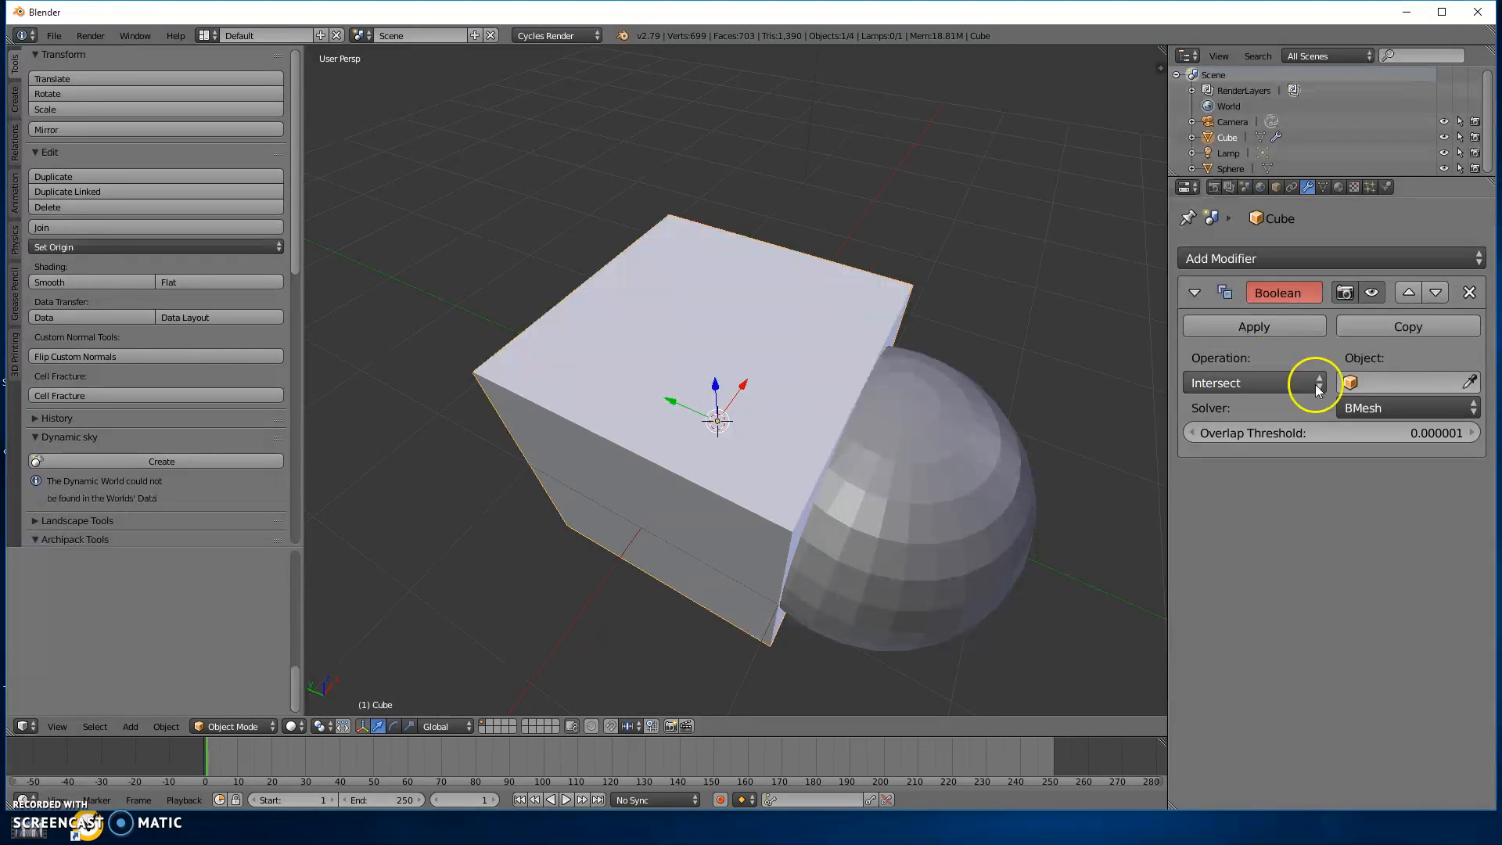
Reassign Sphere as the object of the cube's Boolean modifier and set its operation to Union.
{"action": "left_click", "coordinate": [1377, 383]}
{"action": "left_click", "coordinate": [1300, 413]}
{"action": "left_click", "coordinate": [1250, 383]}
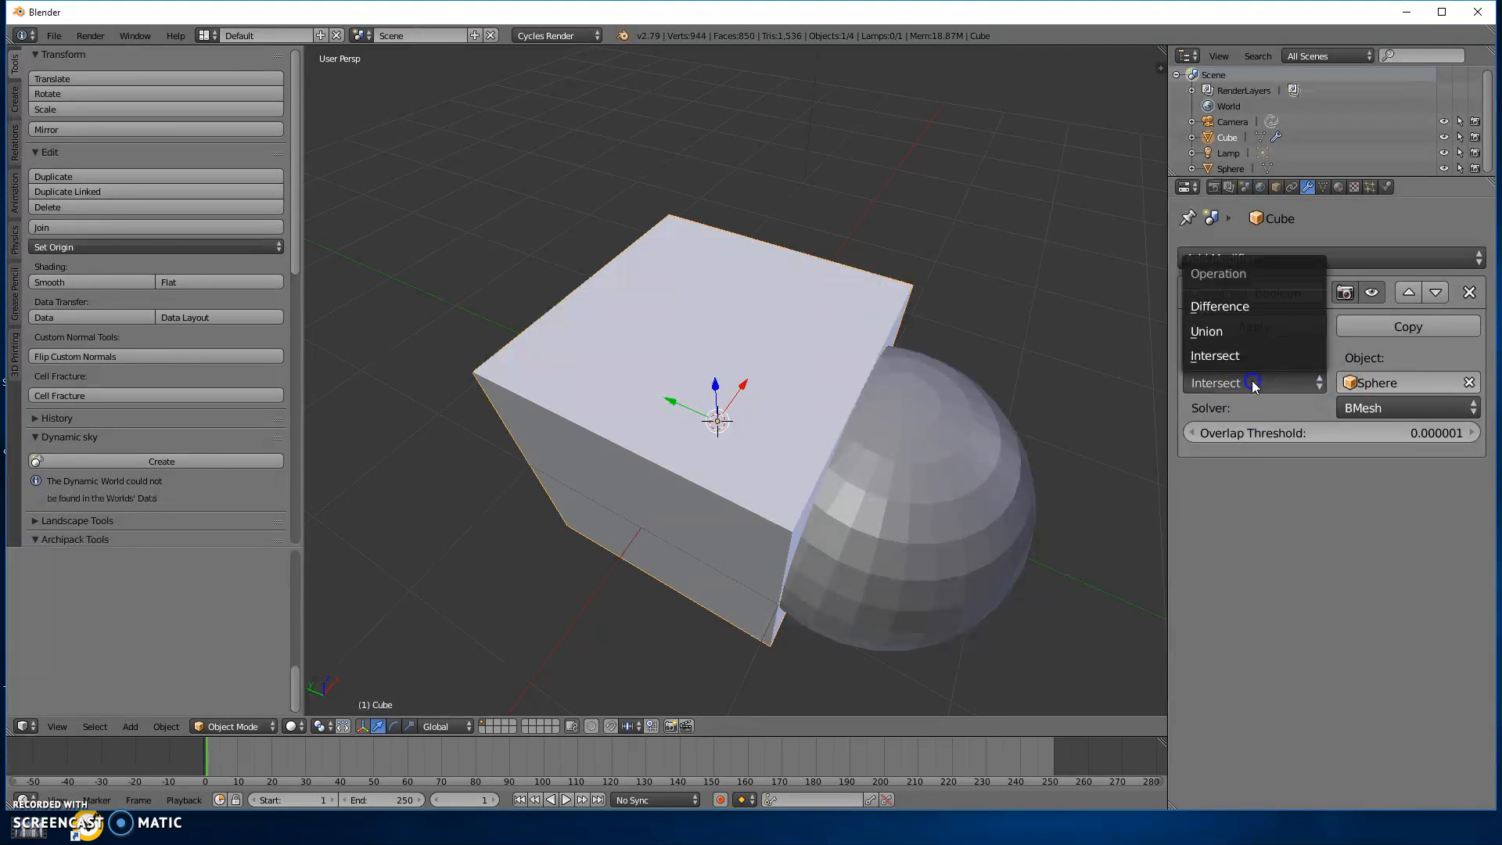
{"action": "left_click", "coordinate": [1246, 337]}
{"action": "middle_click_drag", "start_coordinate": [1007, 420], "coordinate": [807, 233]}
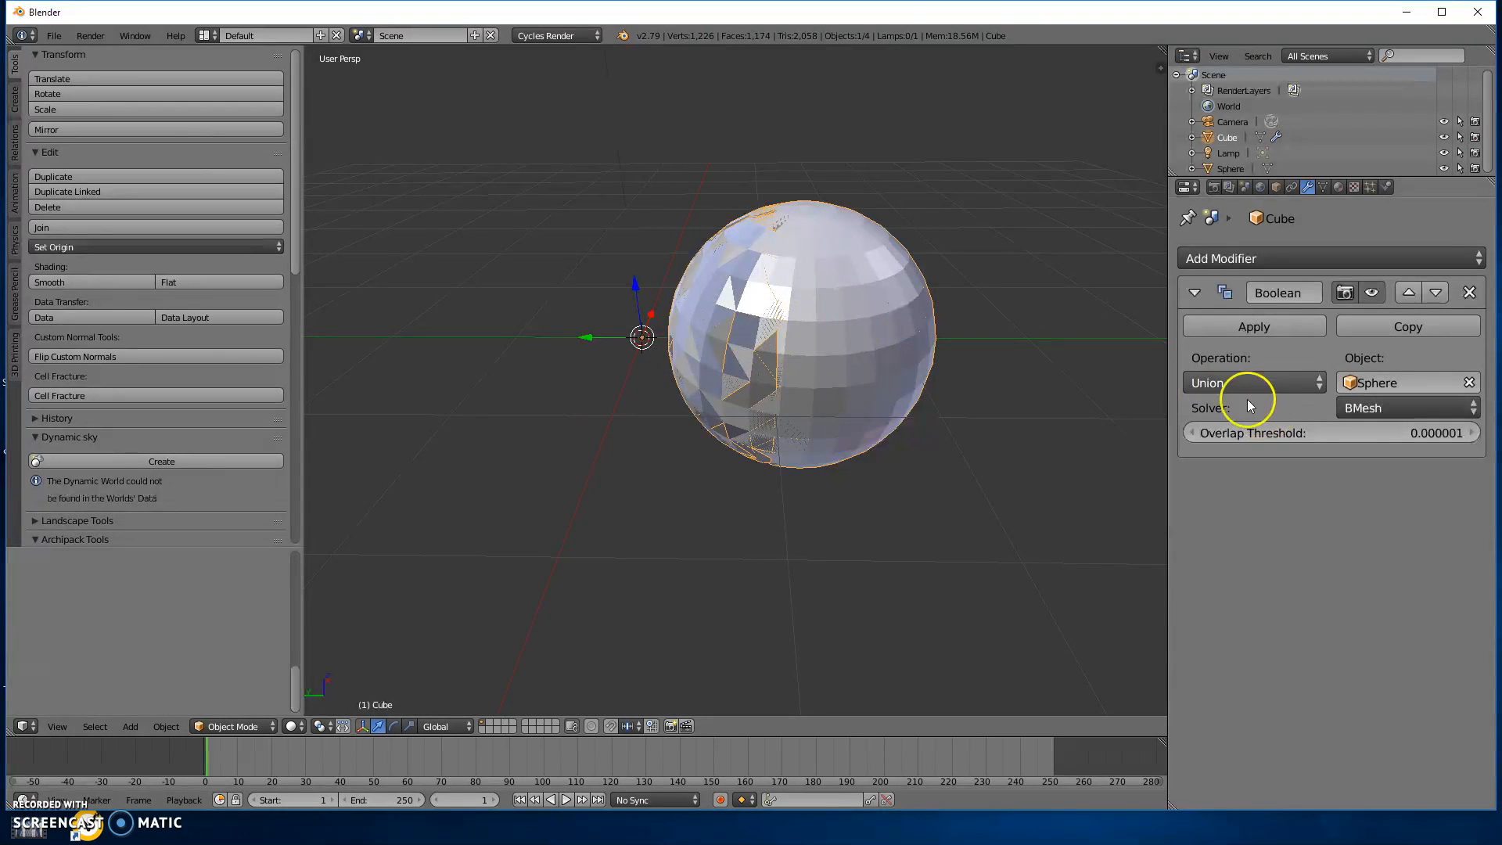
Switch the cube's Boolean operation to Difference and inspect the preview.
{"action": "left_click", "coordinate": [1284, 378]}
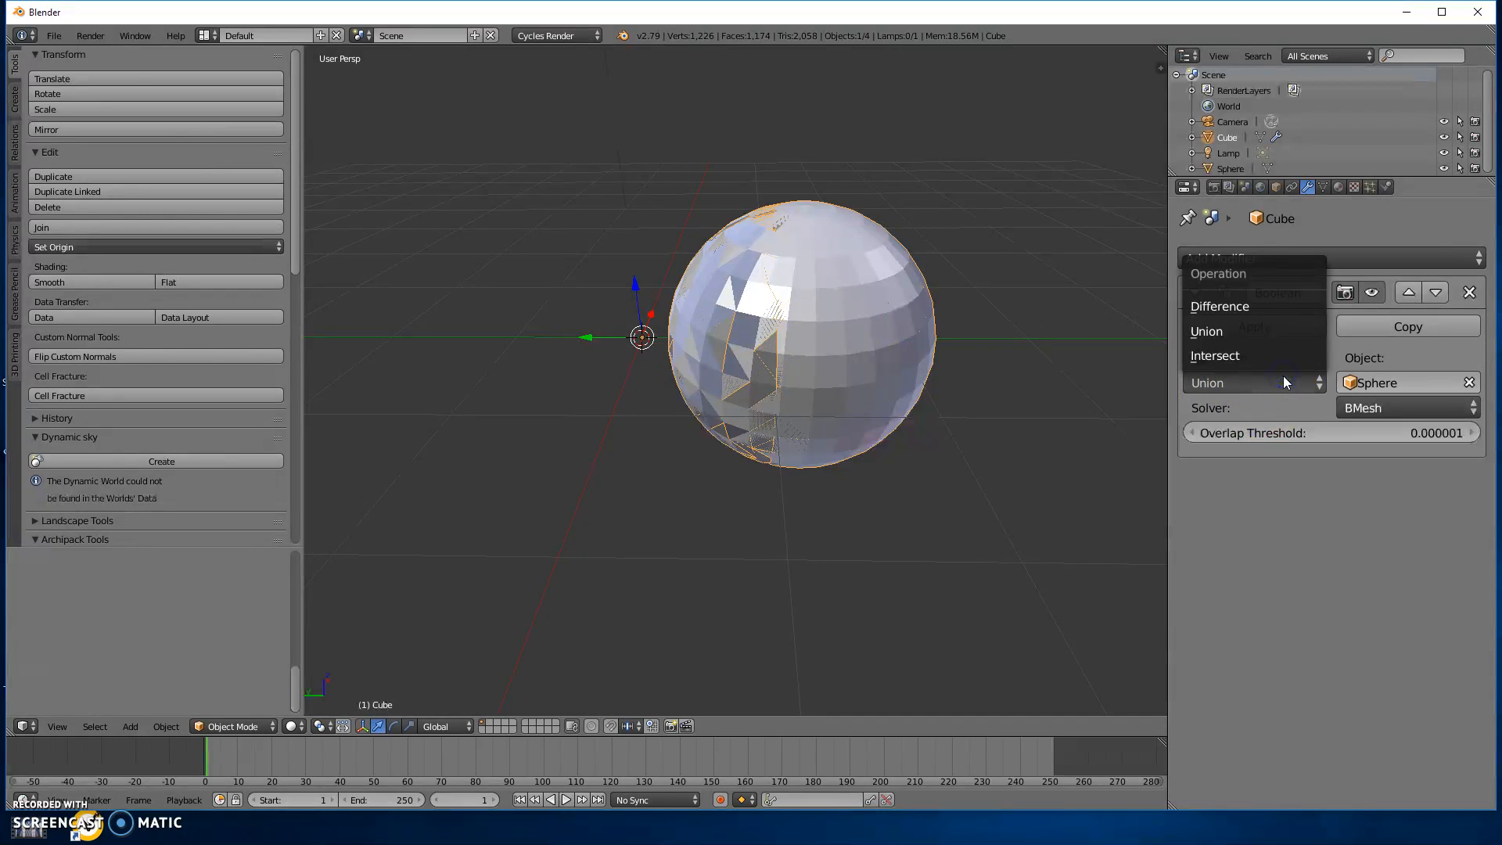
{"action": "left_click", "coordinate": [1251, 308]}
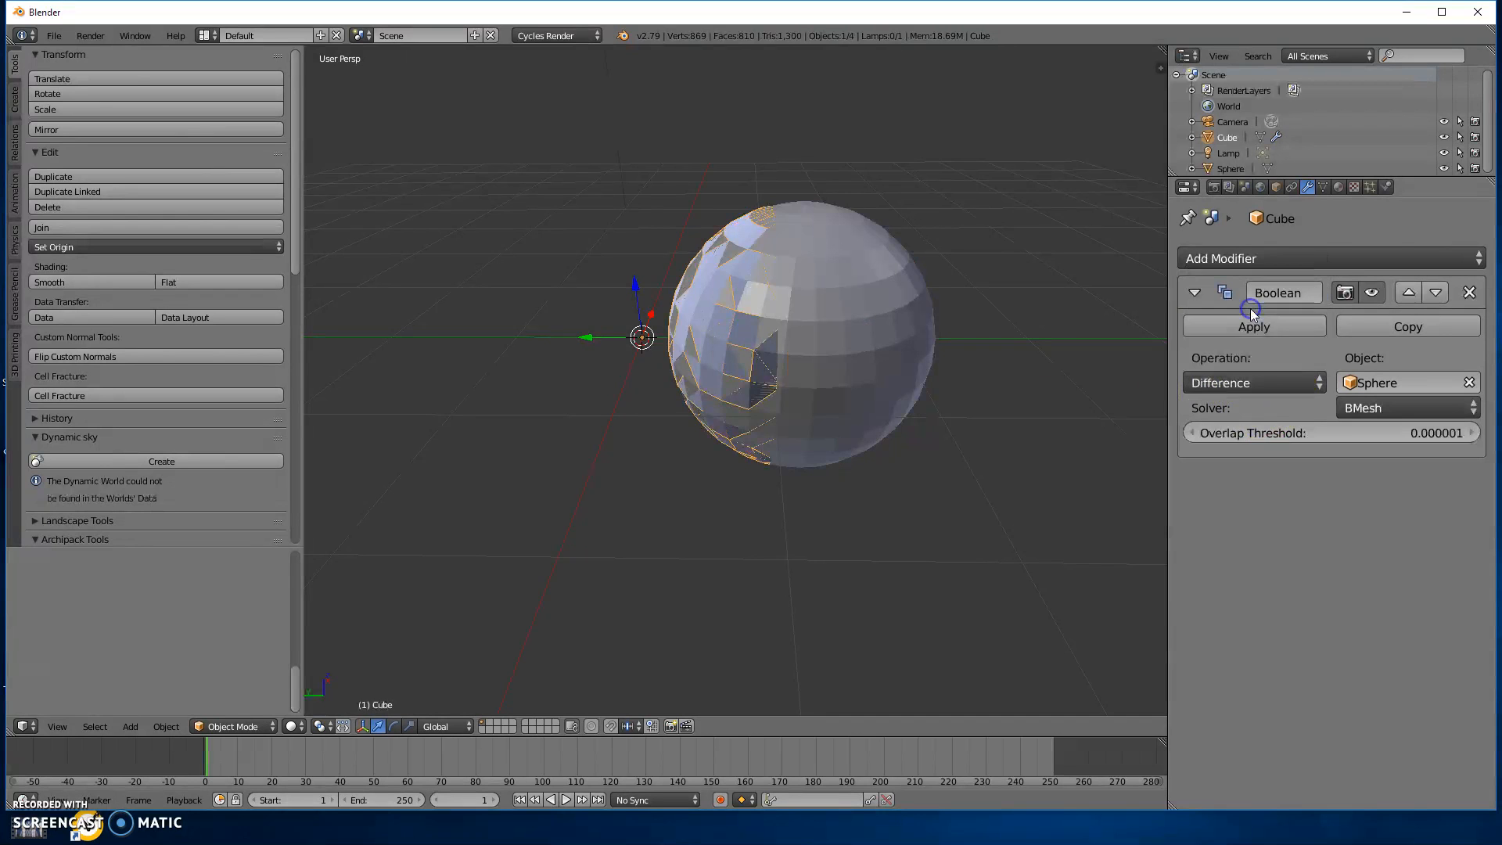
{"action": "middle_click_drag", "start_coordinate": [905, 429], "coordinate": [958, 474]}
{"action": "scroll", "coordinate": [1025, 494], "scroll_direction": "down", "scroll_amount": 3}
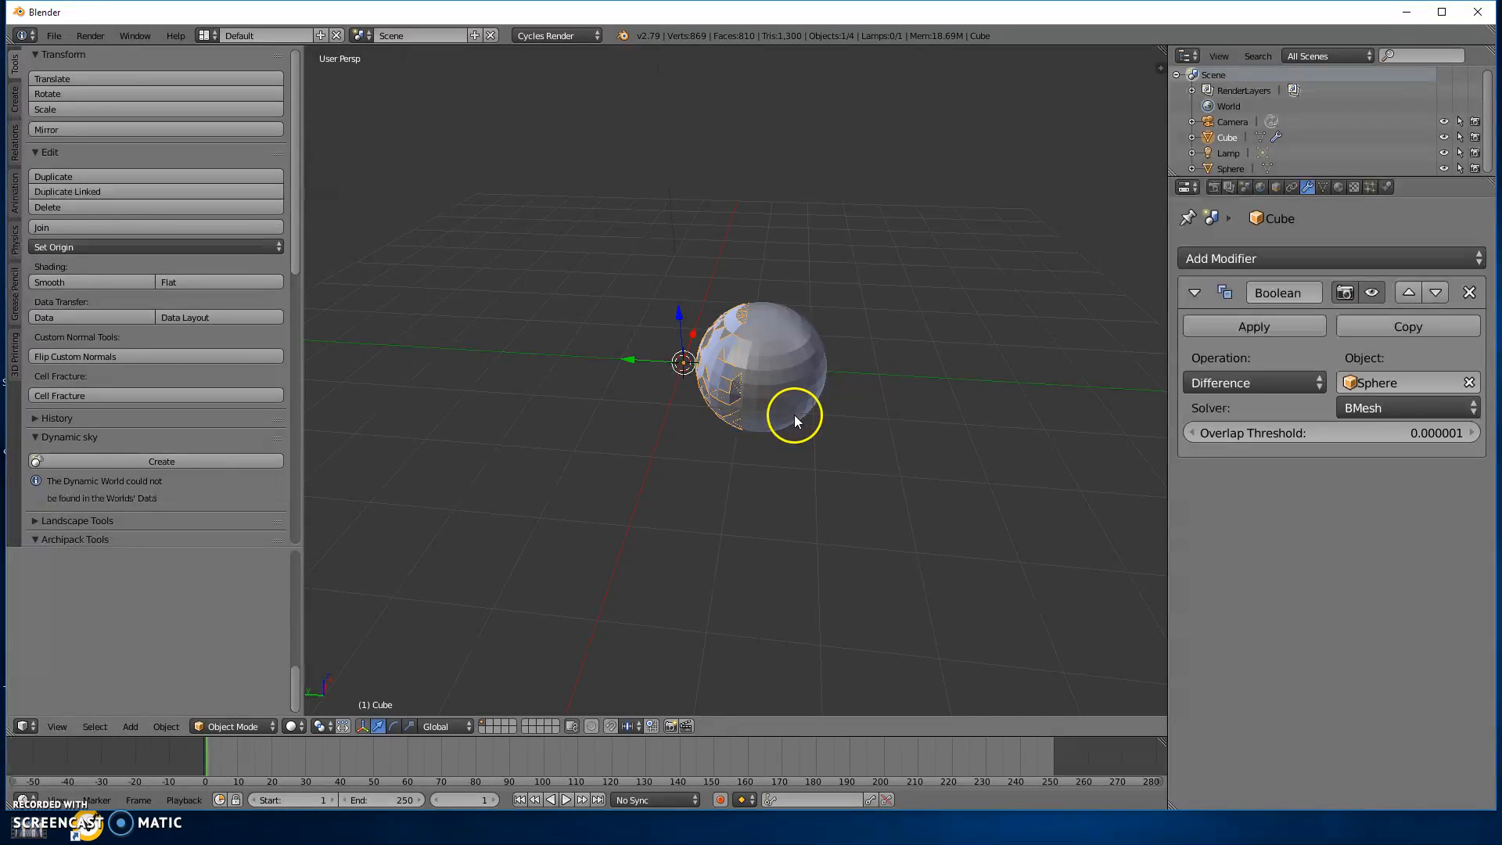
Apply the cube's Difference modifier and move the cube along Y away from the sphere.
{"action": "left_click", "coordinate": [1222, 325]}
{"action": "left_click_drag", "start_coordinate": [645, 365], "coordinate": [539, 372]}
{"action": "middle_click_drag", "start_coordinate": [631, 433], "coordinate": [702, 454]}
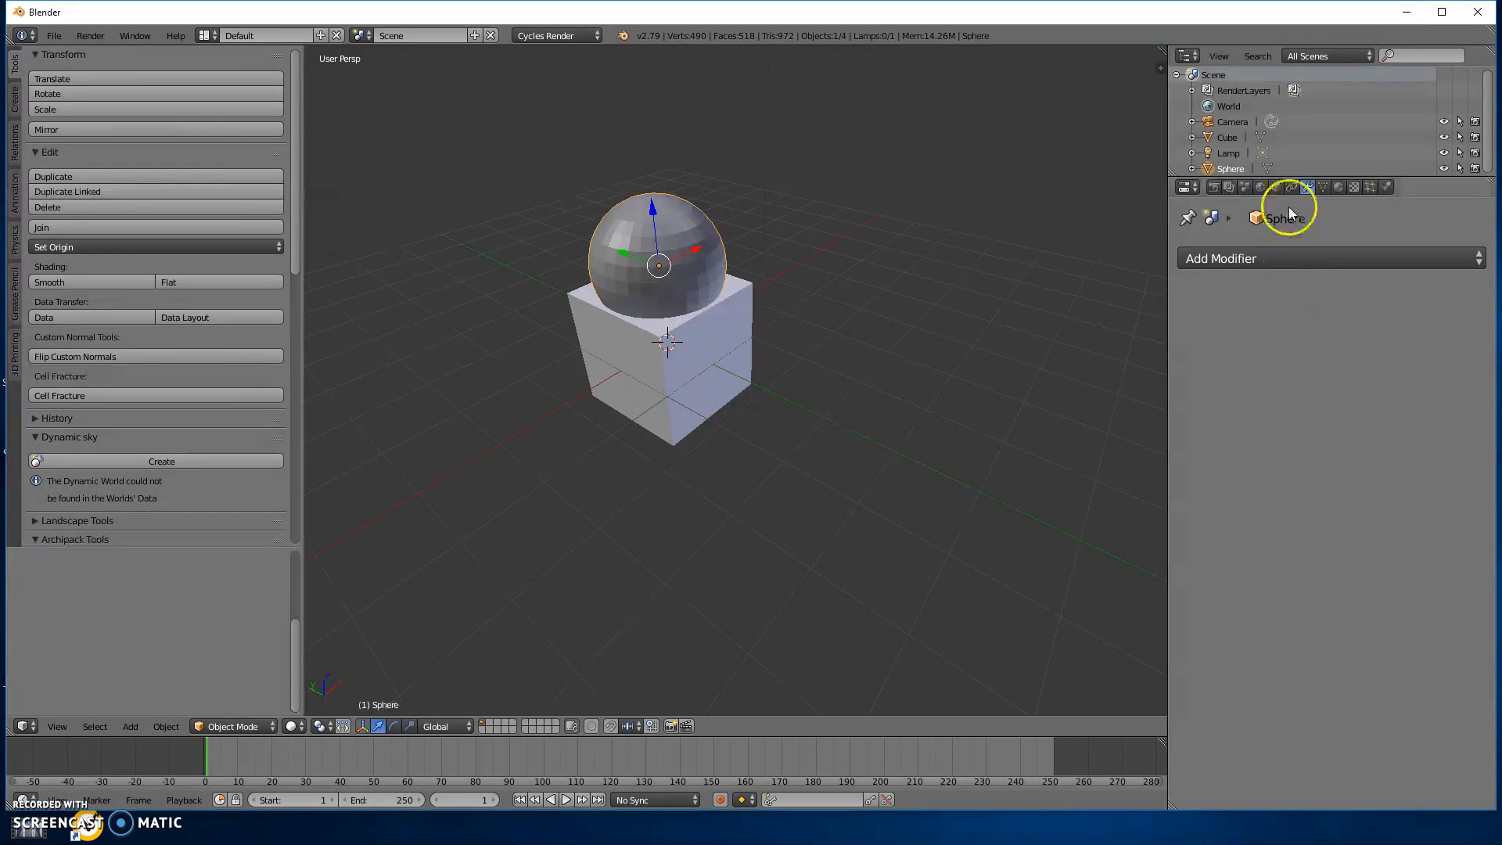
Add a Boolean modifier to the sphere using the Intersect operation with Cube as the object.
{"action": "left_click", "coordinate": [1247, 261]}
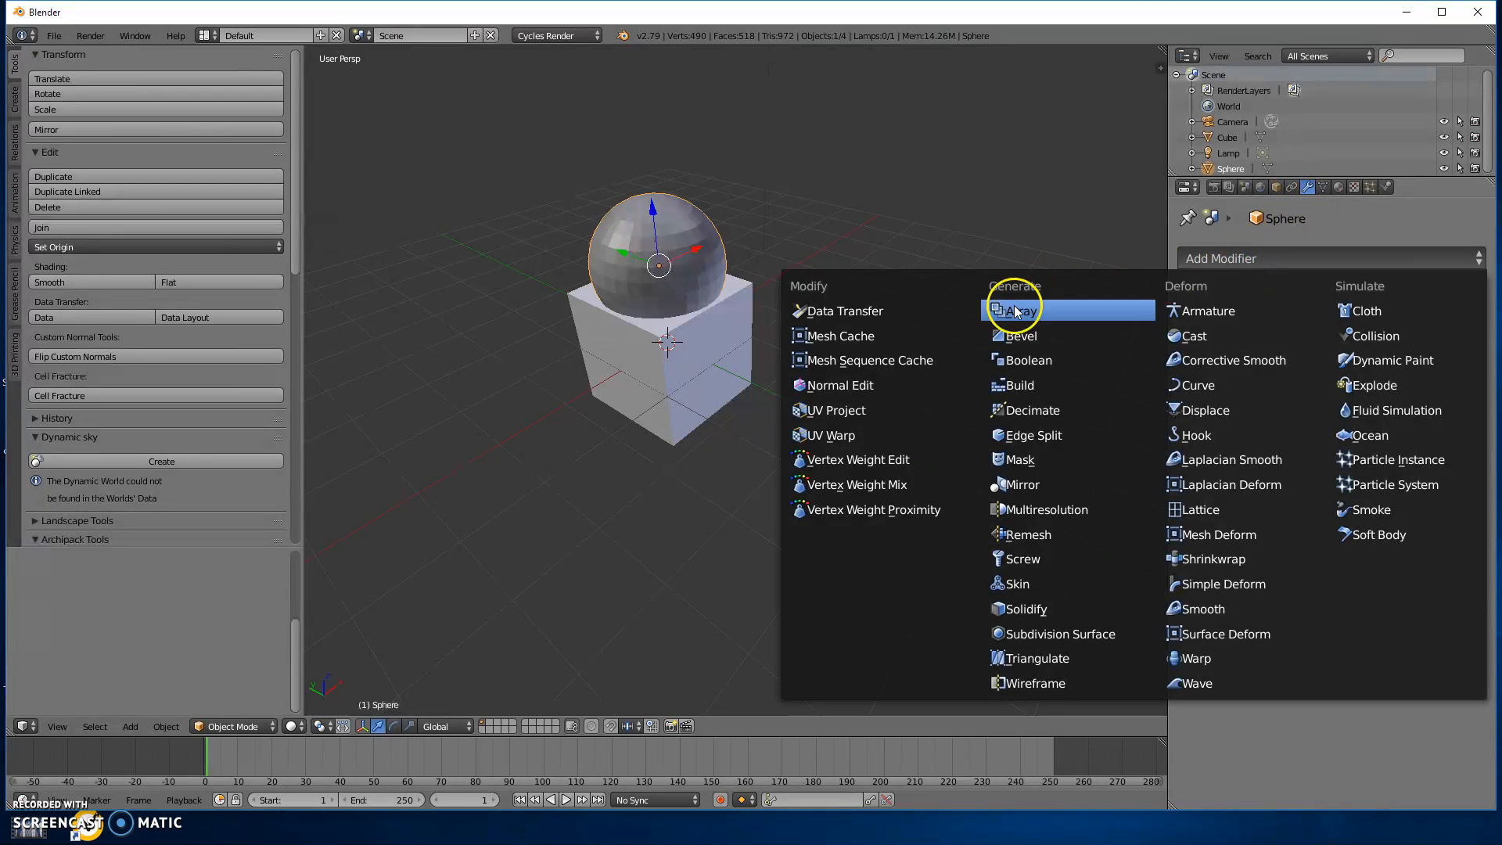
{"action": "left_click", "coordinate": [1022, 361]}
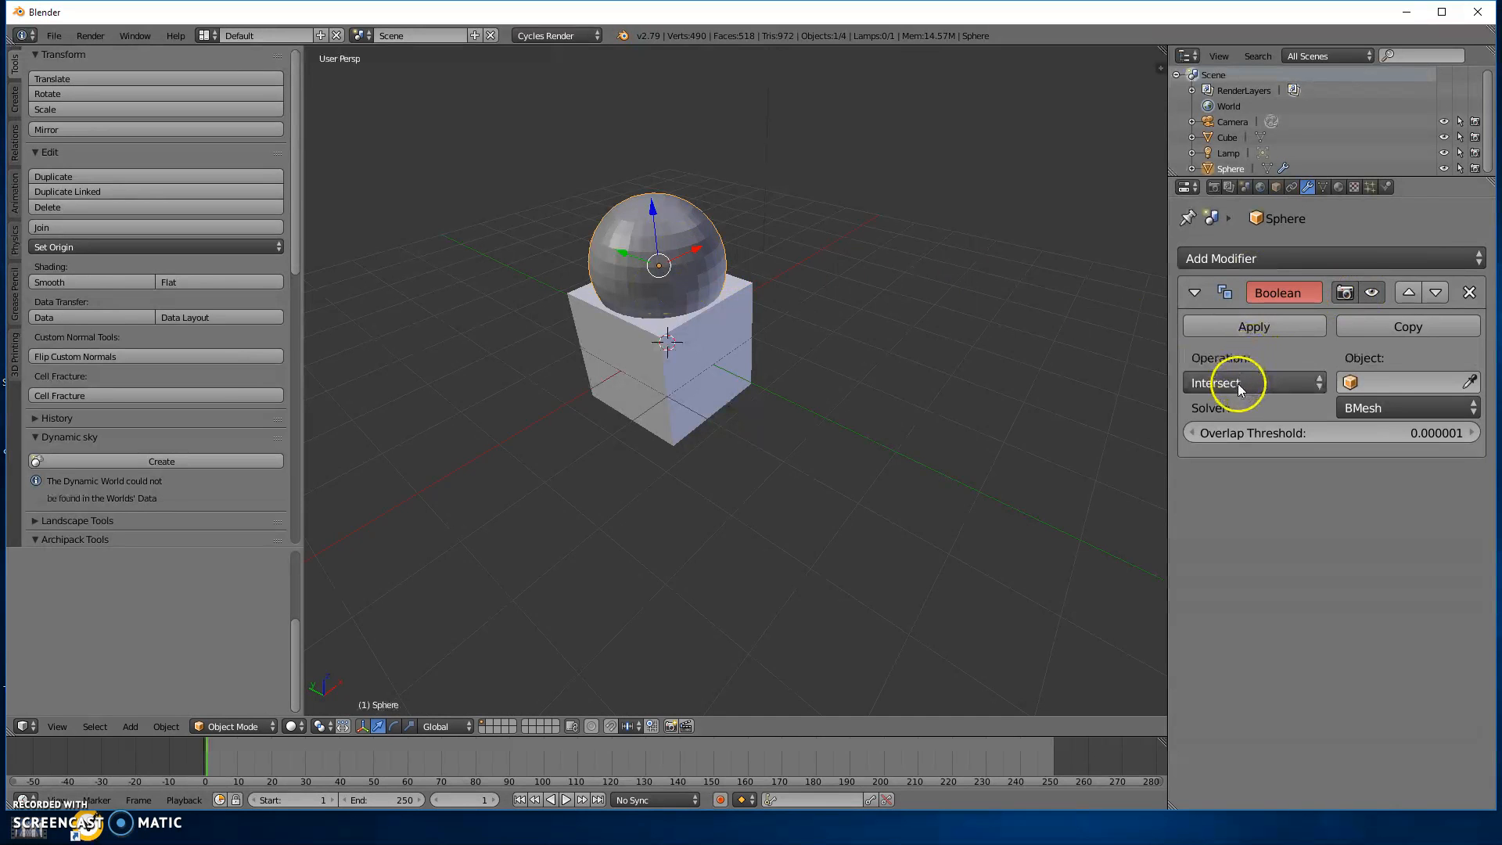
{"action": "left_click", "coordinate": [1412, 383]}
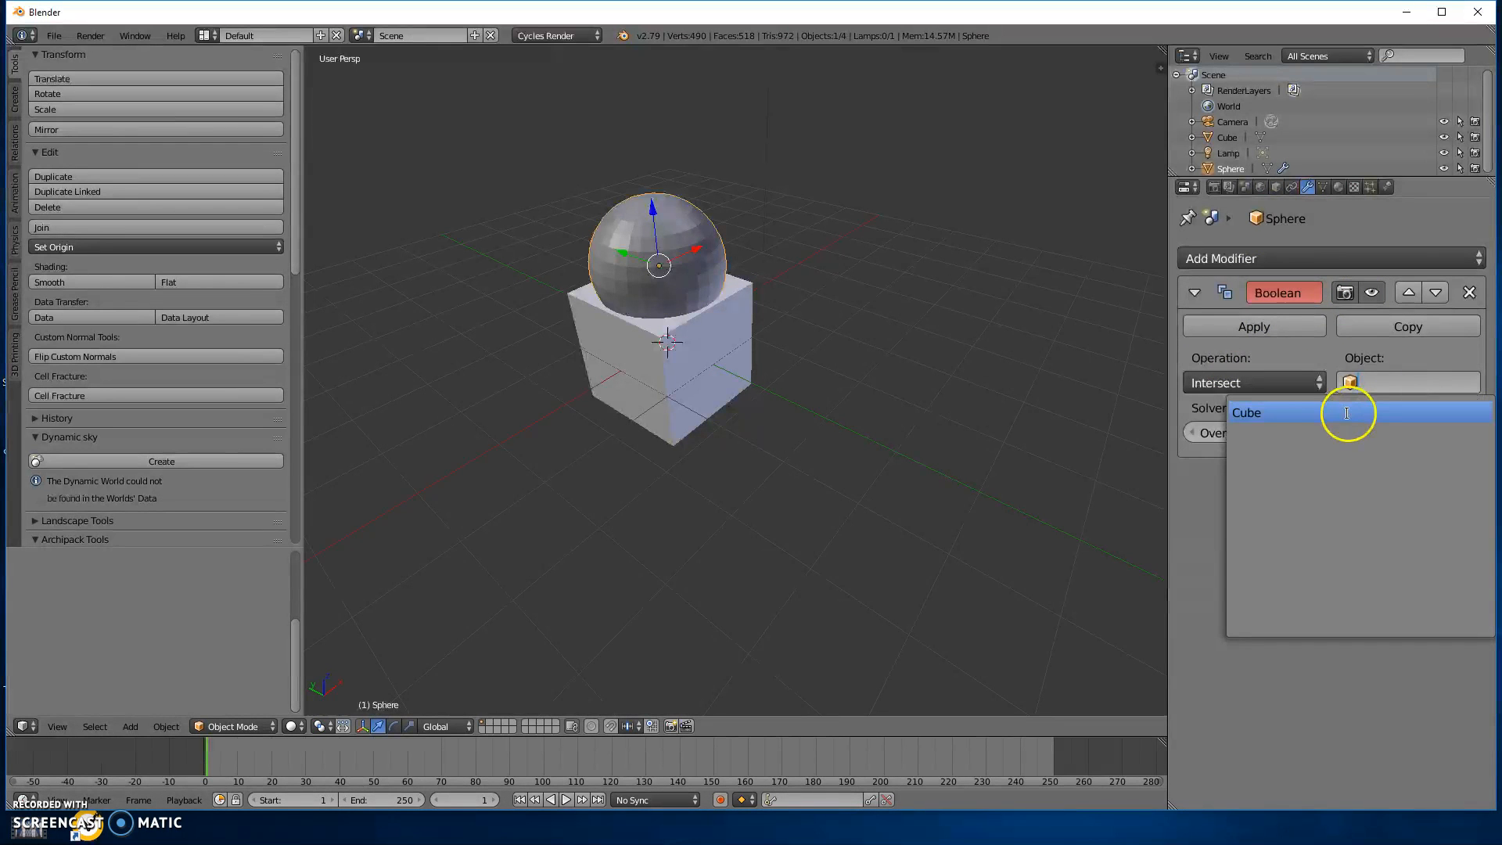
{"action": "left_click", "coordinate": [1345, 410]}
{"action": "middle_click_drag", "start_coordinate": [587, 352], "coordinate": [767, 327]}
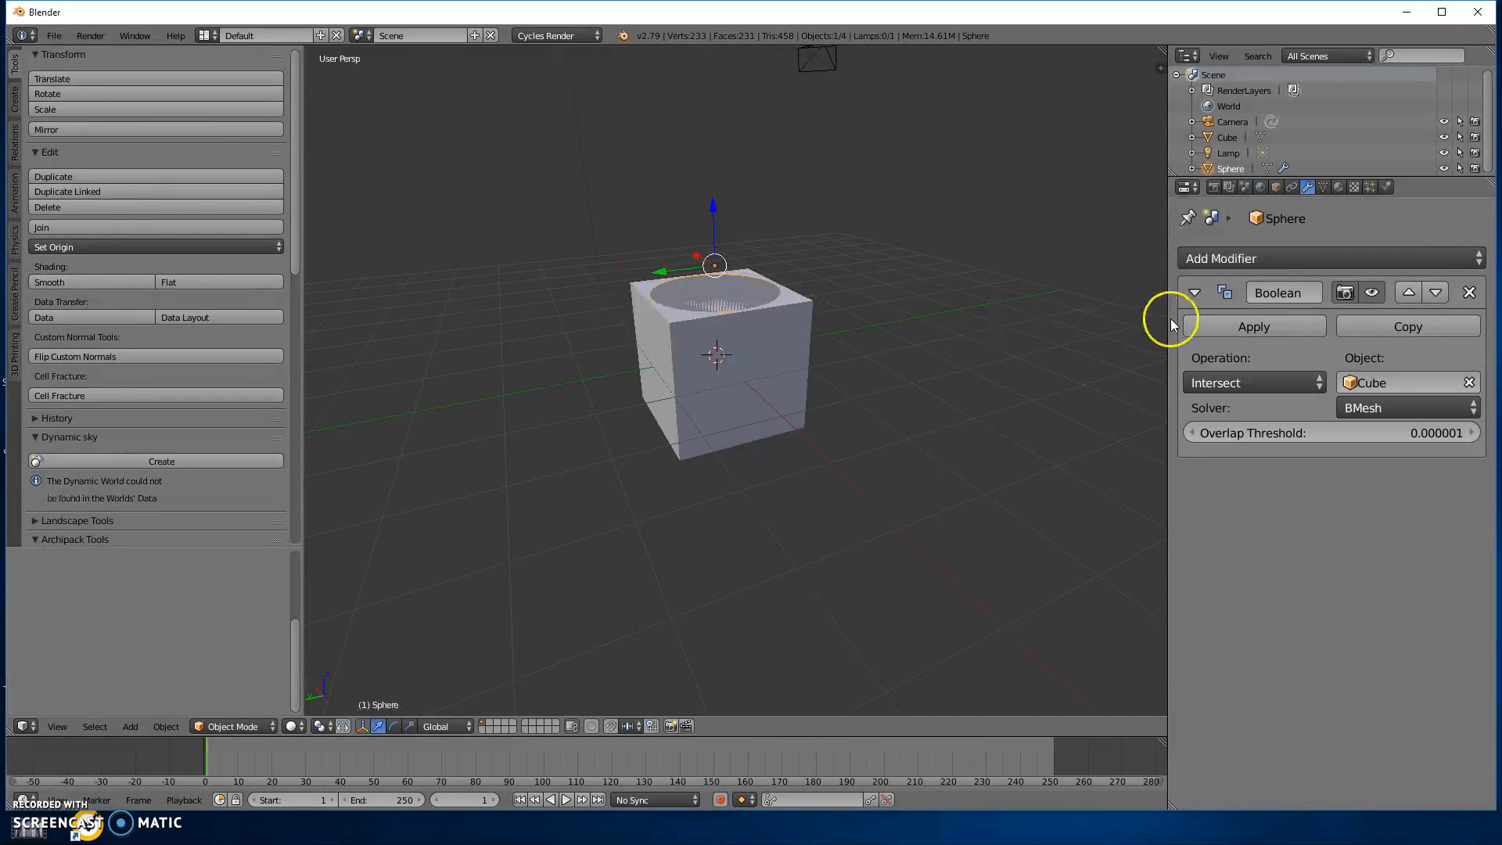
Try applying the sphere's Intersect modifier and raising the resulting piece along Z above the cube, and undo both changes.
{"action": "left_click", "coordinate": [1221, 326]}
{"action": "left_click_drag", "start_coordinate": [718, 215], "coordinate": [727, 143]}
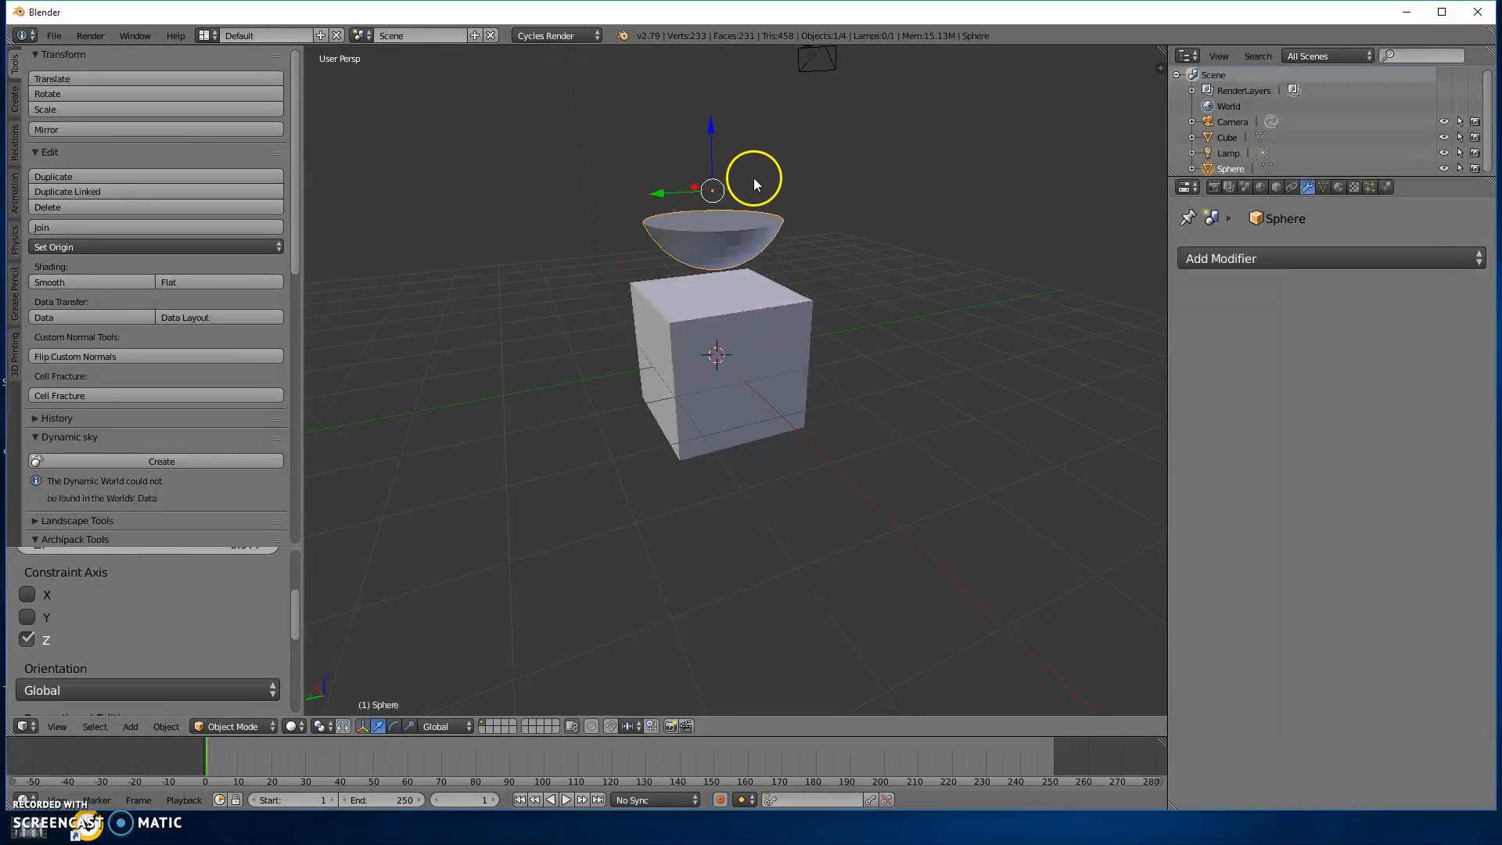
{"action": "key", "text": "ctrl+z"}
{"action": "key", "text": "ctrl+z"}
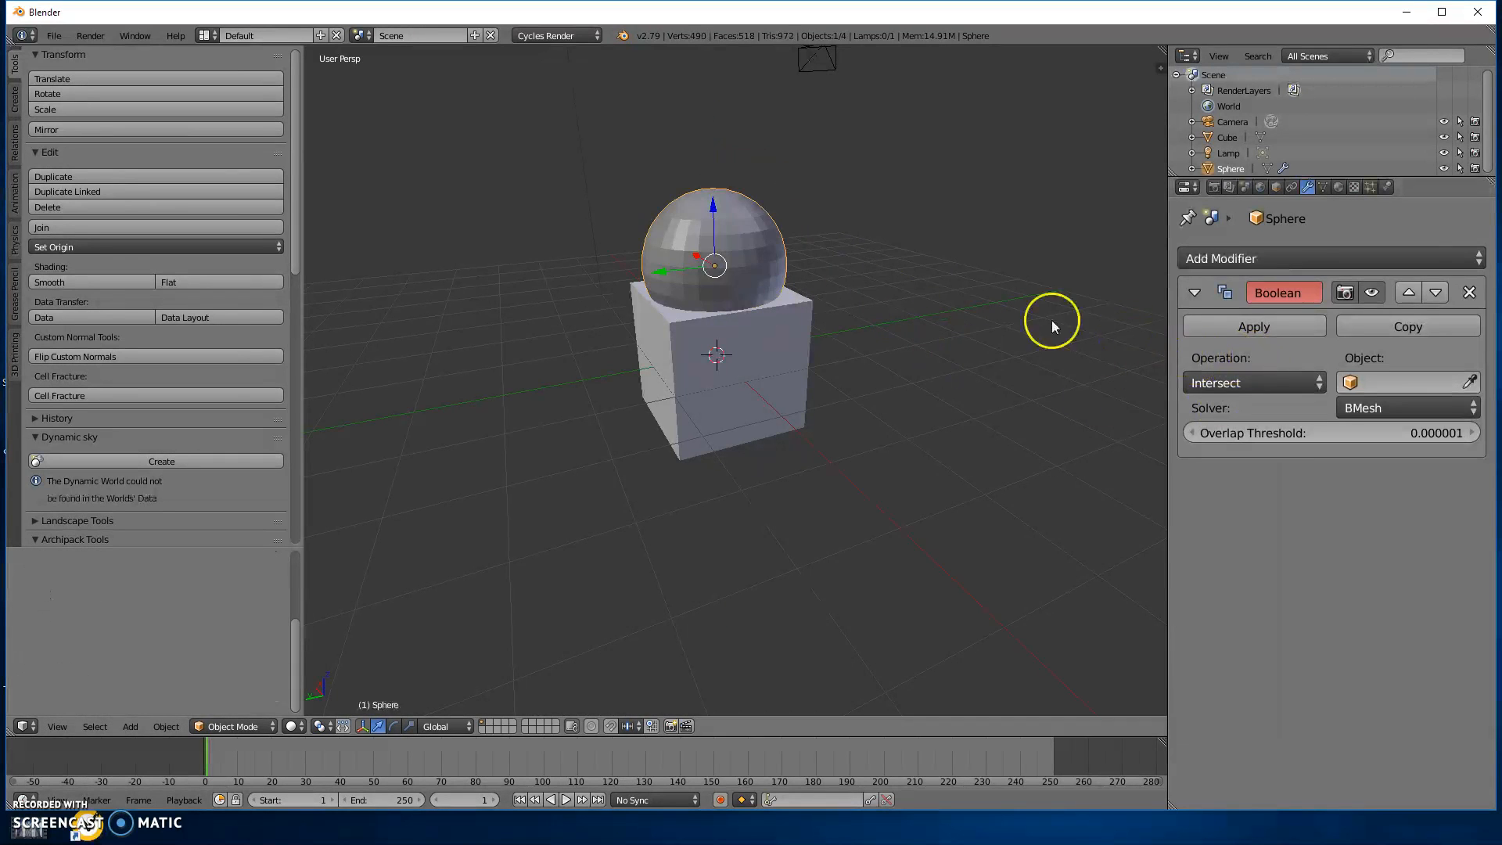
Lower the sphere along Z deeper into the cube and set Cube as its Boolean object.
{"action": "left_click_drag", "start_coordinate": [712, 202], "coordinate": [747, 148]}
{"action": "left_click", "coordinate": [1236, 326]}
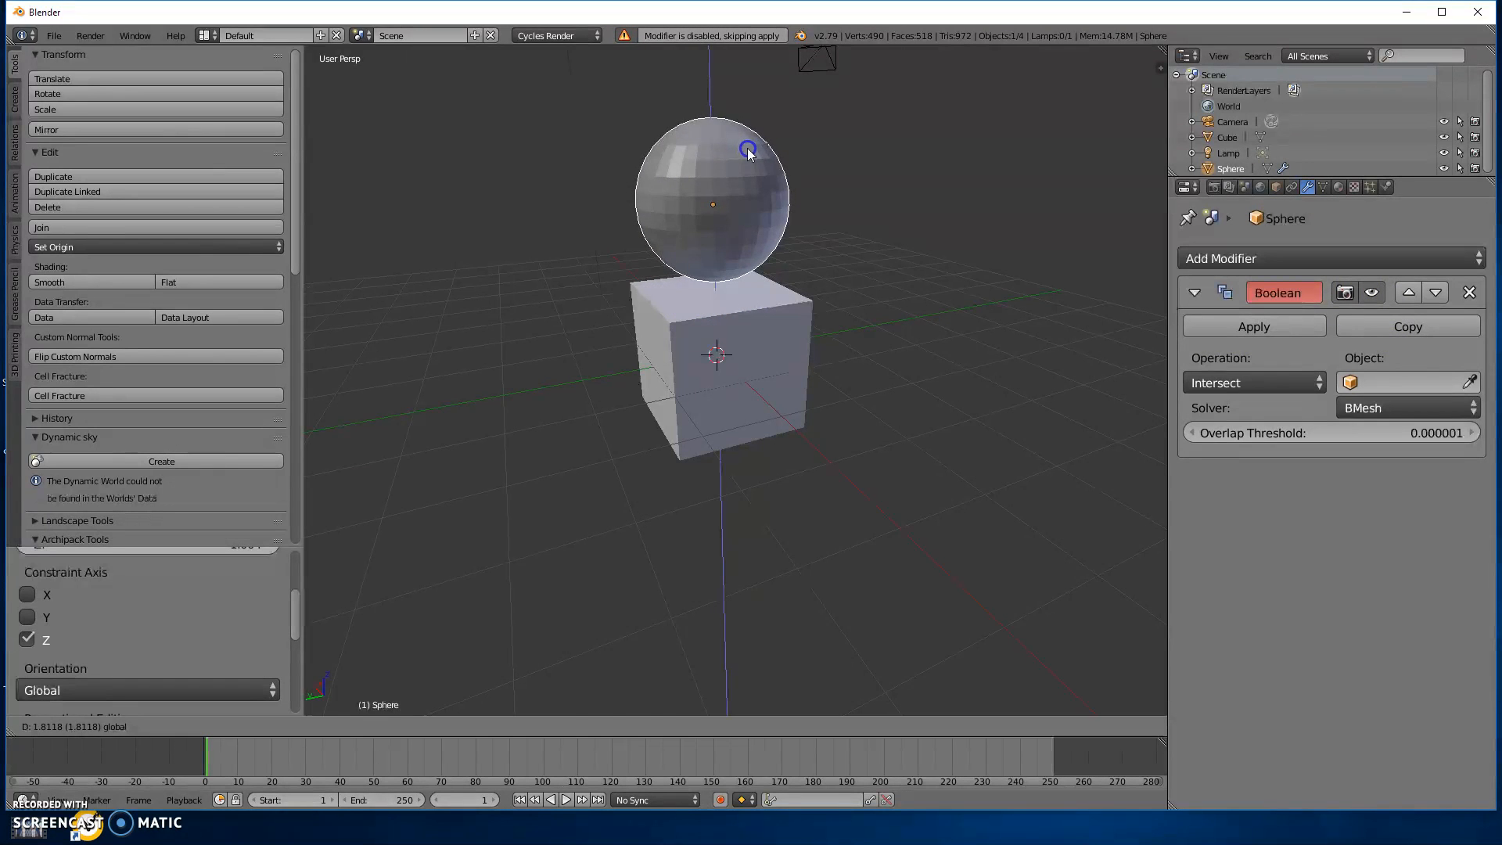
{"action": "key", "text": "Escape"}
{"action": "left_click", "coordinate": [1381, 382]}
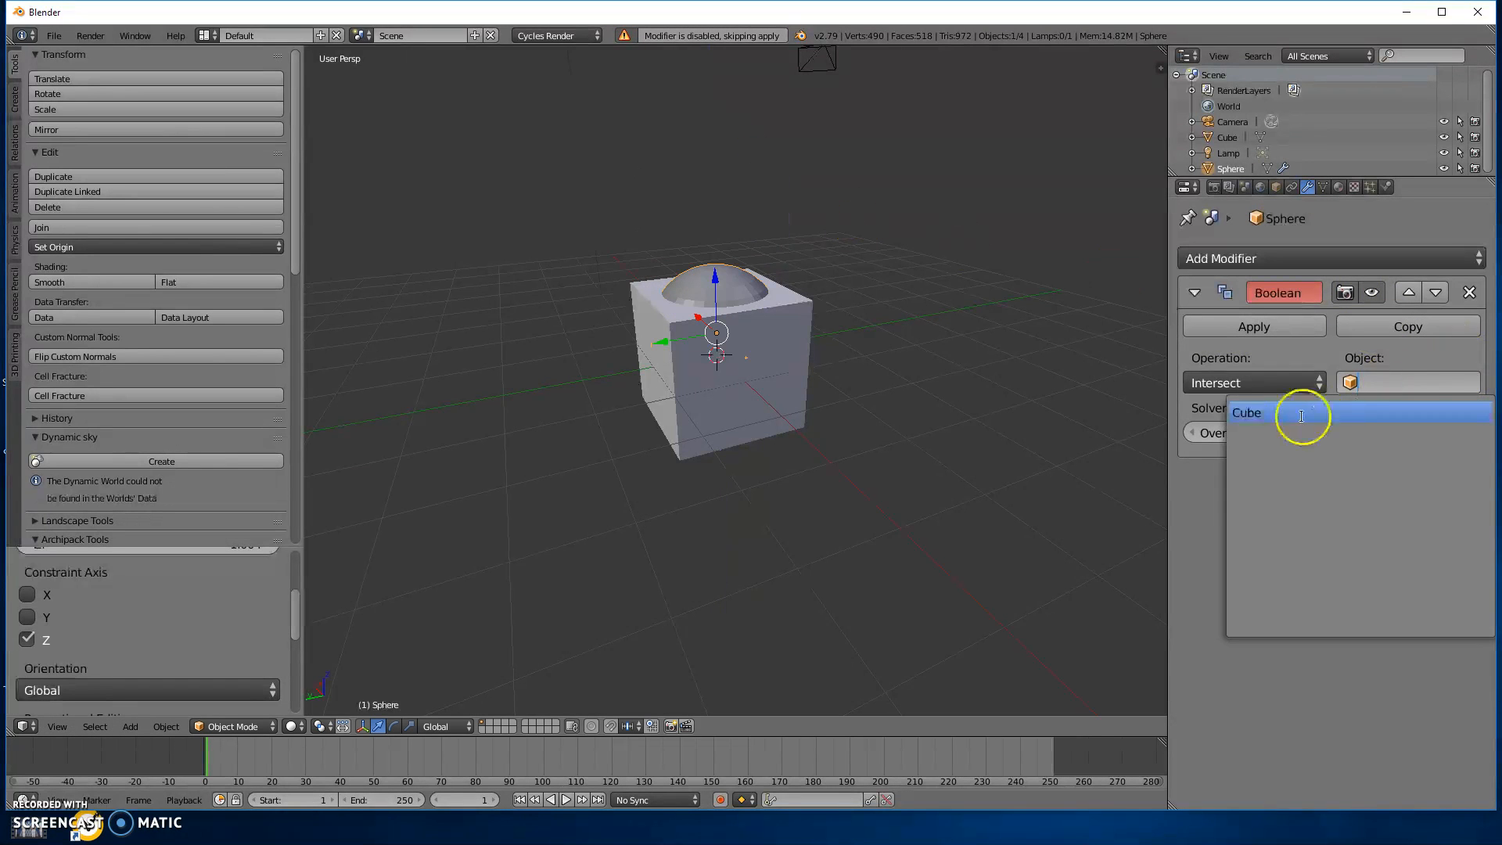
{"action": "left_click", "coordinate": [1277, 416]}
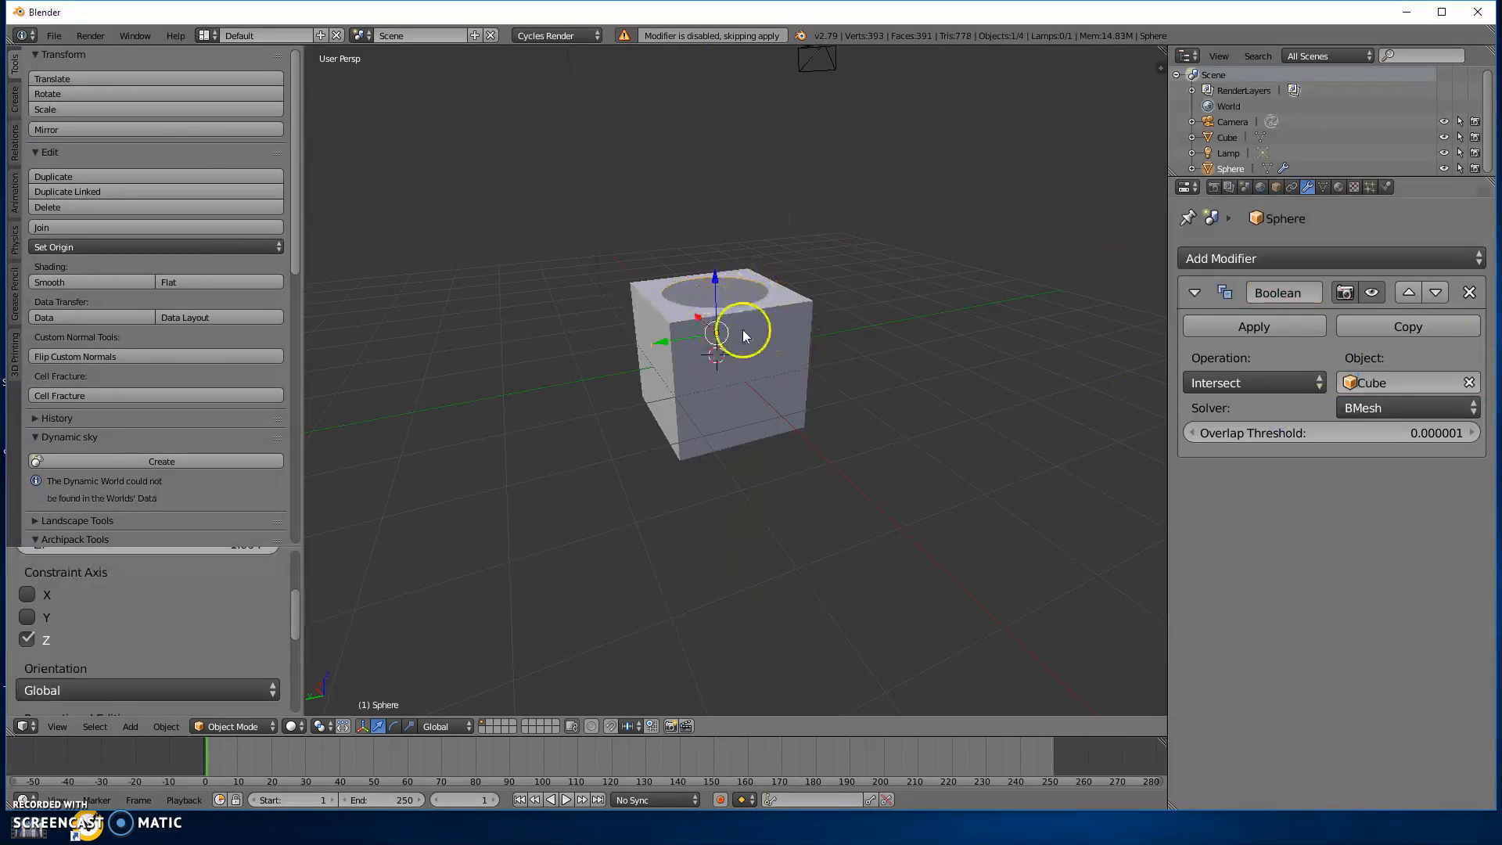
Try applying the Intersect modifier to the lowered sphere and lifting the result along Z clear of the cube, and undo both changes.
{"action": "left_click", "coordinate": [1213, 325]}
{"action": "left_click_drag", "start_coordinate": [721, 272], "coordinate": [802, 102]}
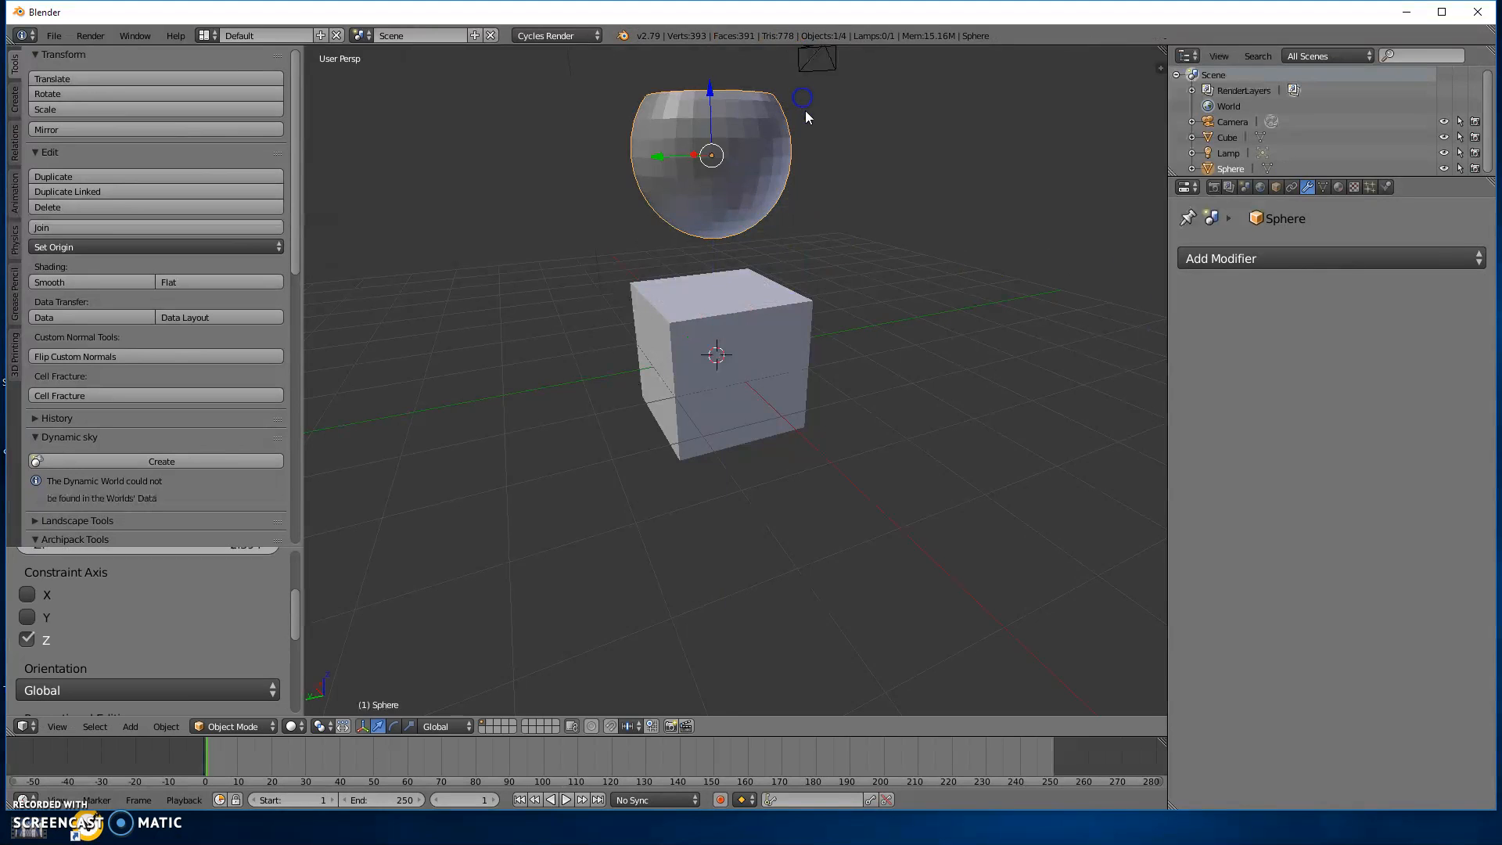
{"action": "key", "text": "ctrl+z"}
{"action": "key", "text": "ctrl+z"}
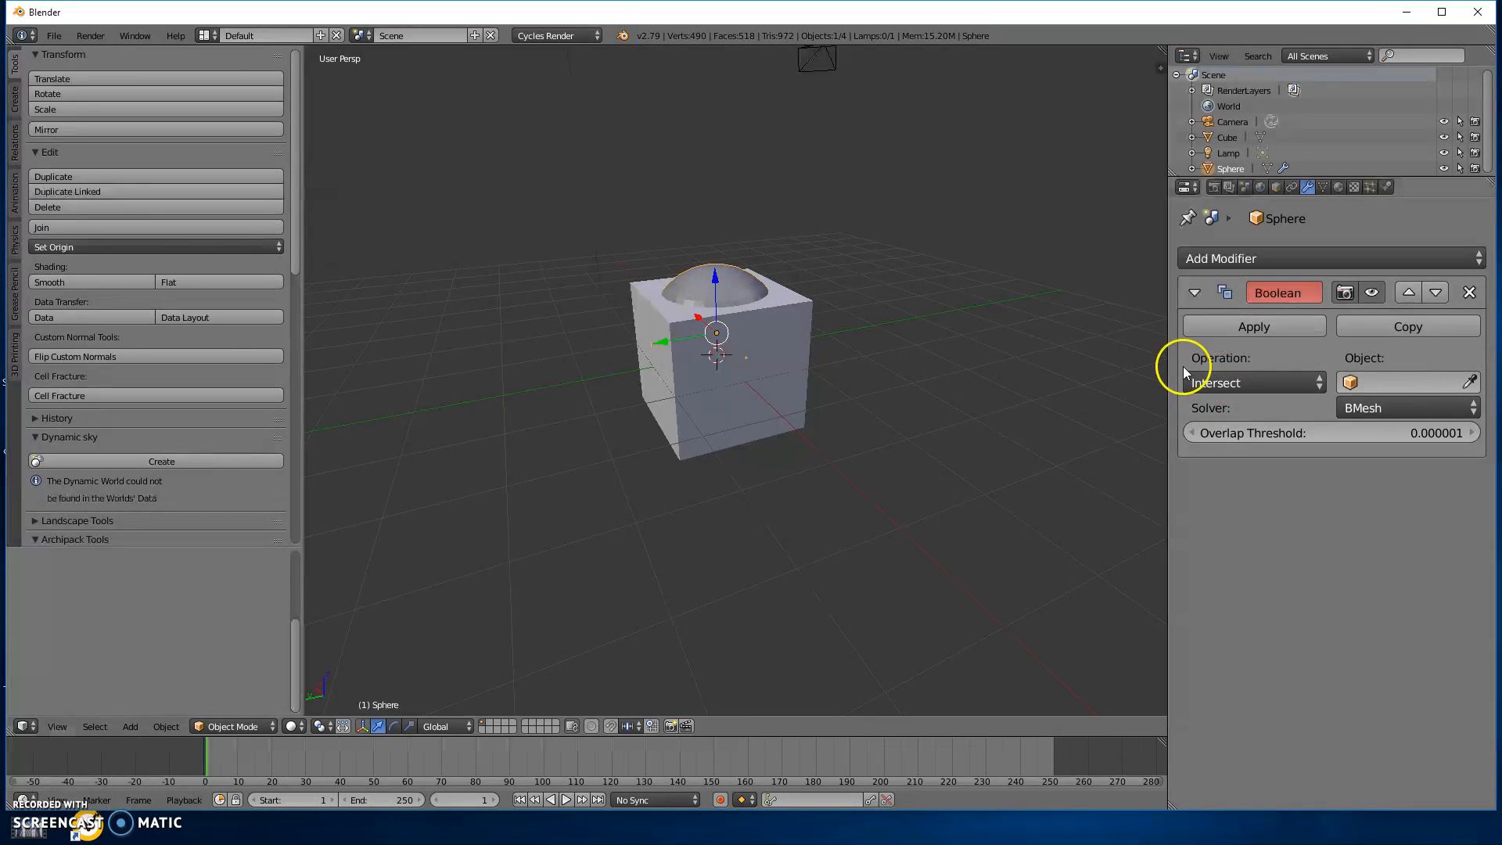
Set the sphere's Boolean to Union with Cube as the object, and raise the sphere along Z until its base only slightly overlaps the cube.
{"action": "left_click", "coordinate": [1264, 382]}
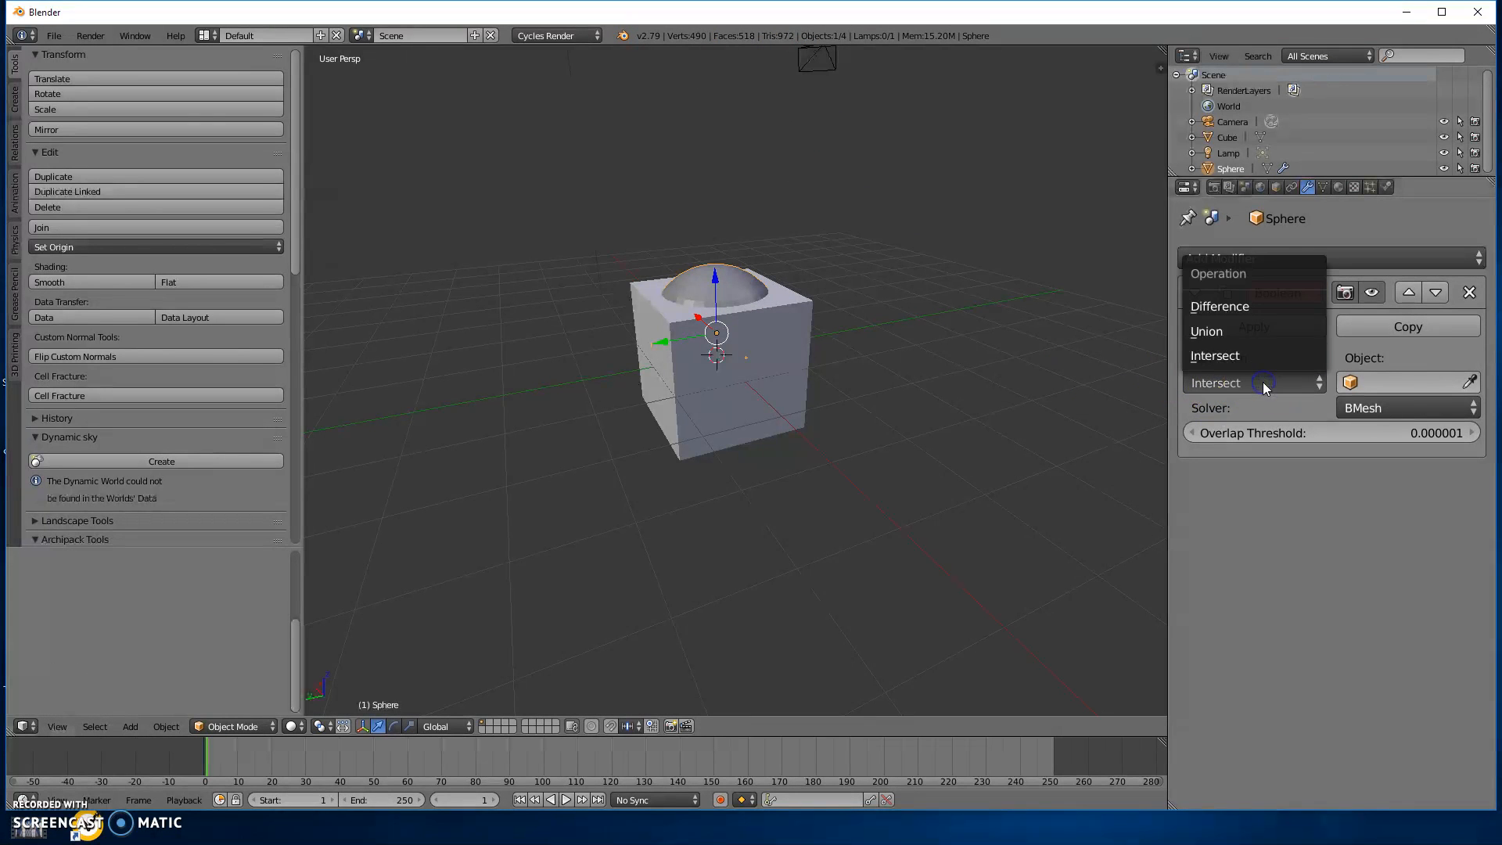
{"action": "left_click", "coordinate": [1247, 332]}
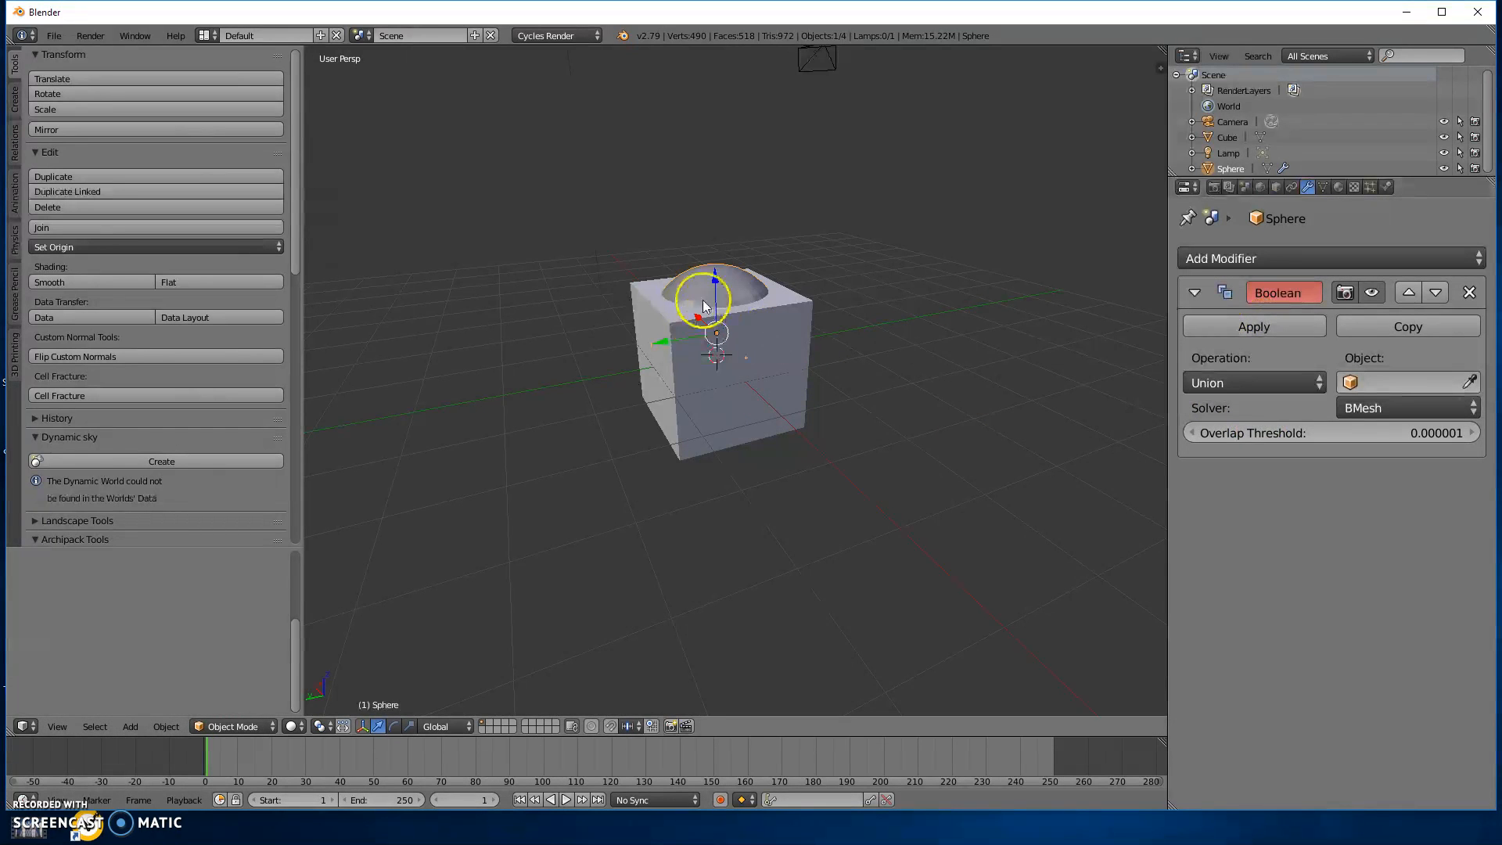
{"action": "left_click_drag", "start_coordinate": [714, 278], "coordinate": [729, 208]}
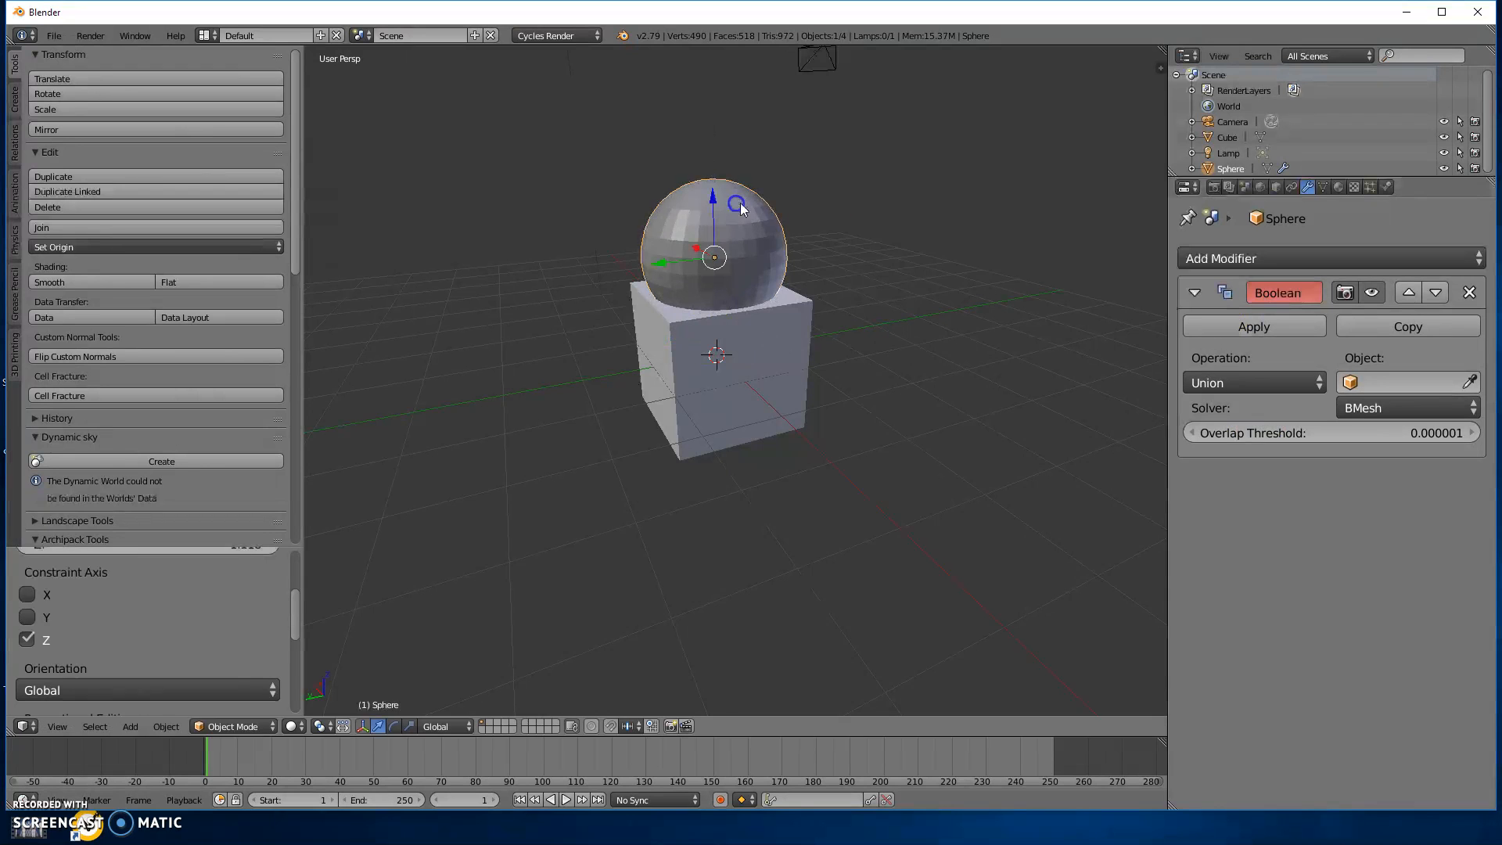
{"action": "left_click", "coordinate": [1382, 383]}
{"action": "left_click", "coordinate": [1268, 407]}
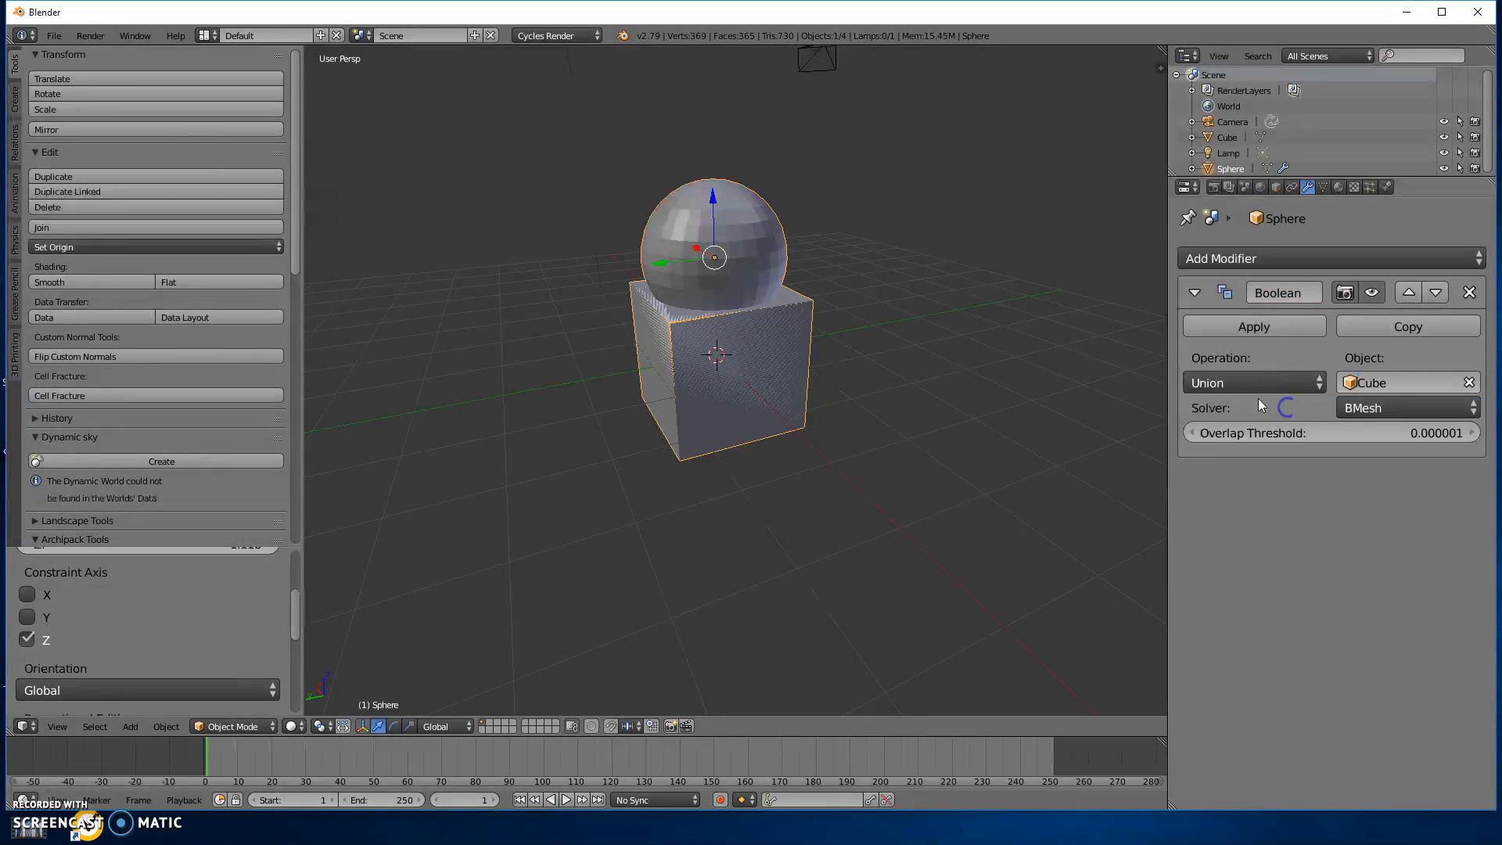
{"action": "middle_click_drag", "start_coordinate": [939, 406], "coordinate": [1056, 419]}
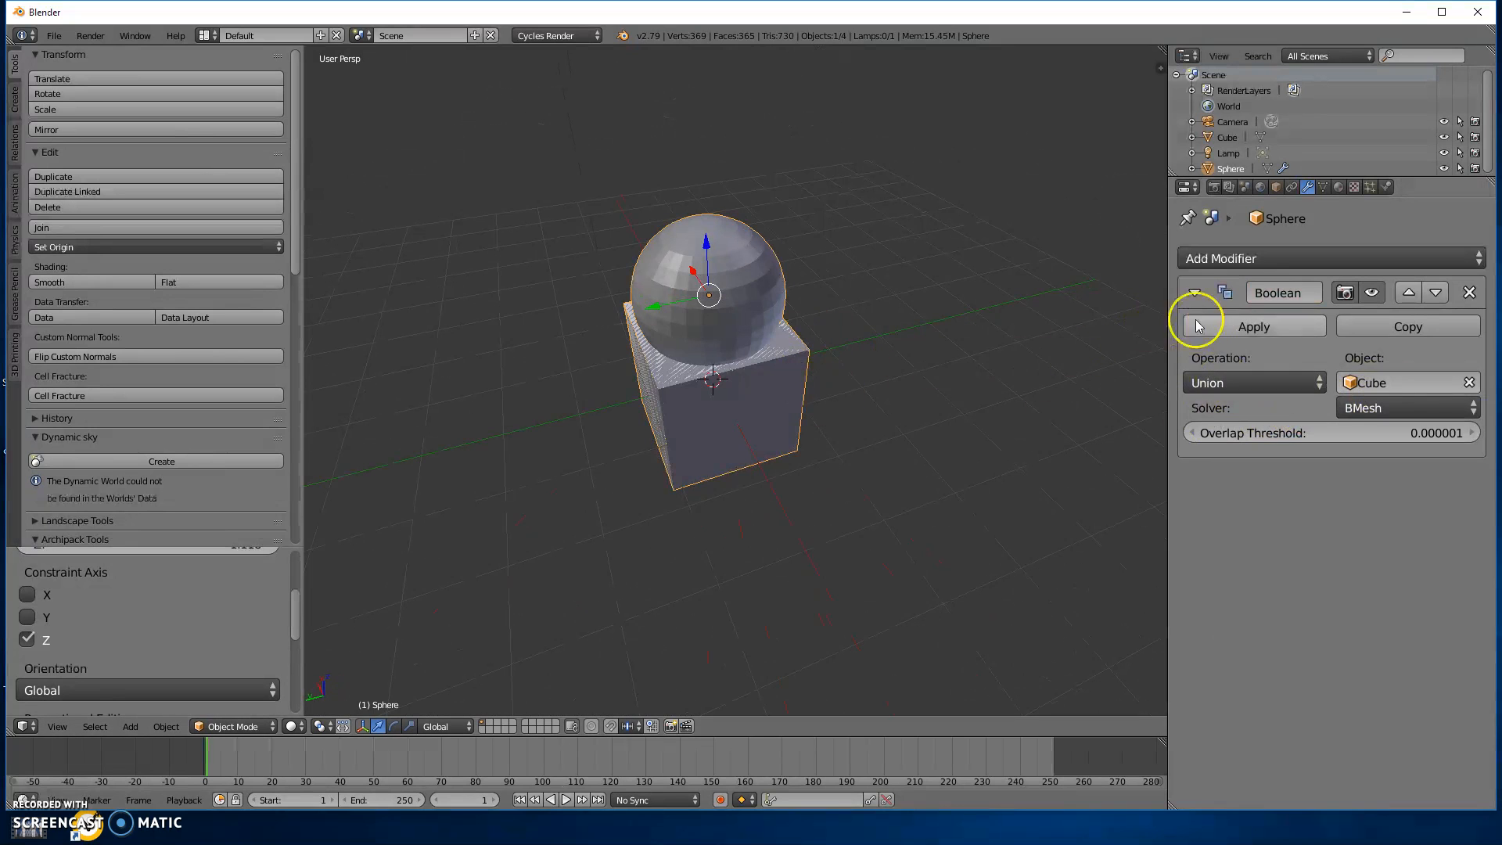
Try applying the sphere's Union modifier, inspect the joined mesh up close, and undo the application.
{"action": "left_click", "coordinate": [1254, 326]}
{"action": "mouse_move", "coordinate": [819, 417]}
{"action": "middle_mouse_down"}
{"action": "mouse_move", "coordinate": [942, 366]}
{"action": "mouse_move", "coordinate": [965, 322]}
{"action": "mouse_move", "coordinate": [845, 420]}
{"action": "middle_mouse_up"}
{"action": "scroll", "coordinate": [785, 420], "scroll_direction": "up", "scroll_amount": 5}
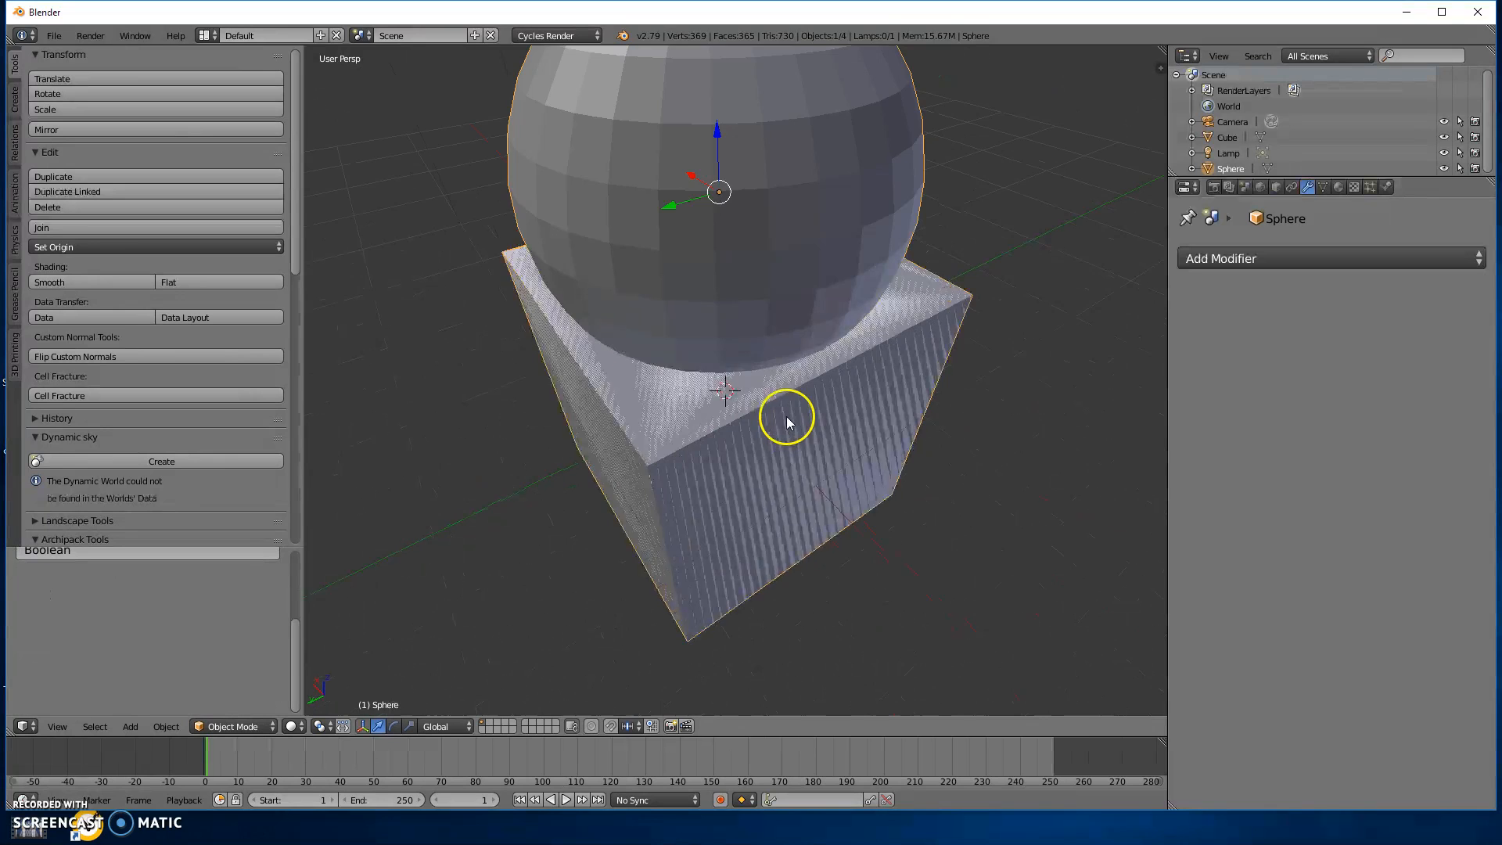
{"action": "scroll", "coordinate": [786, 419], "scroll_direction": "down", "scroll_amount": 3}
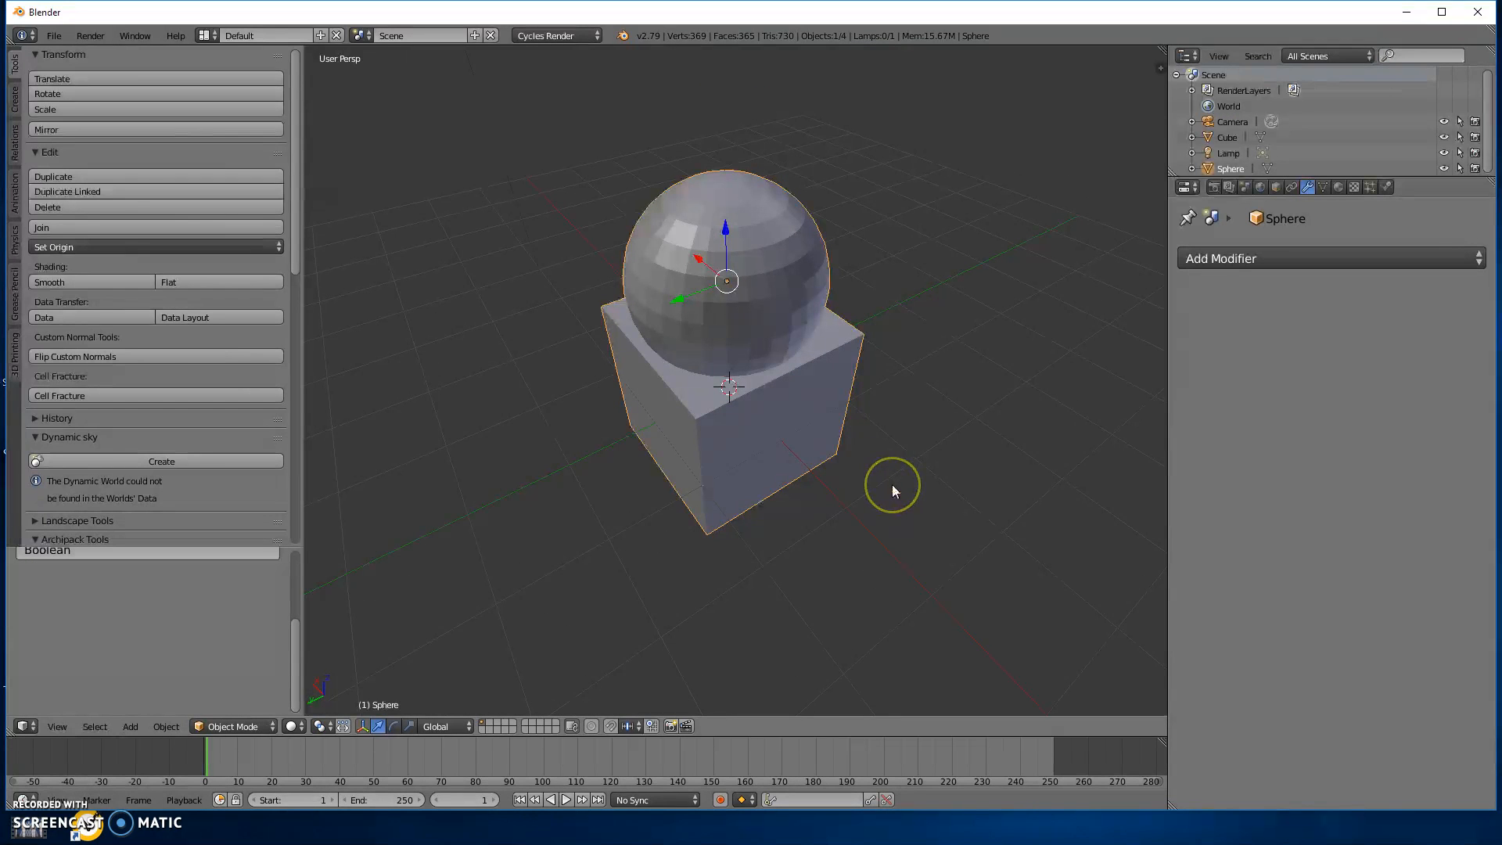
{"action": "key", "text": "ctrl+z"}
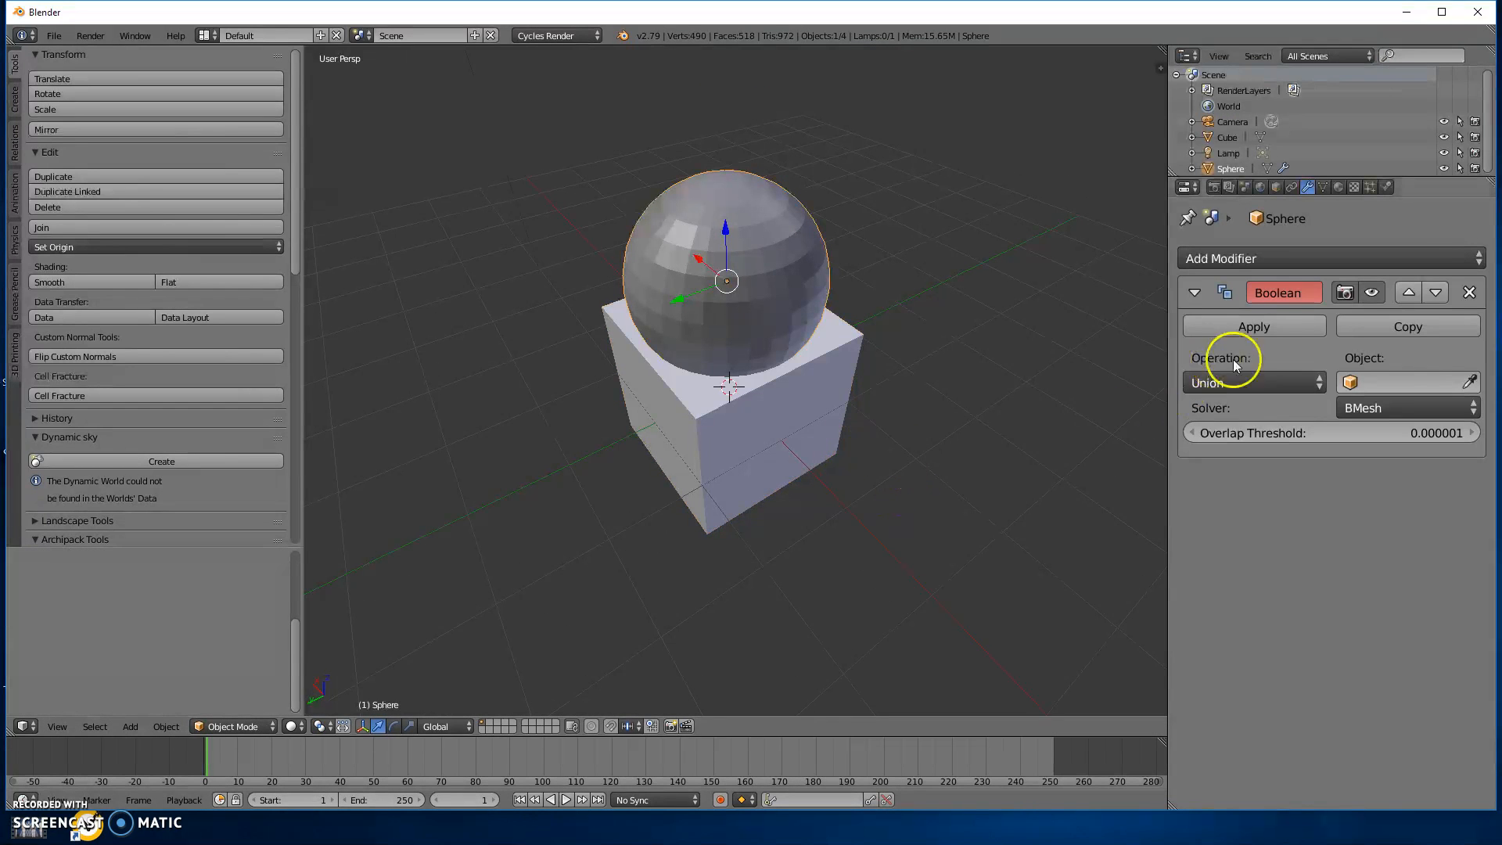
Set the sphere's Boolean operation to Difference with Cube as the object.
{"action": "left_click", "coordinate": [1222, 384]}
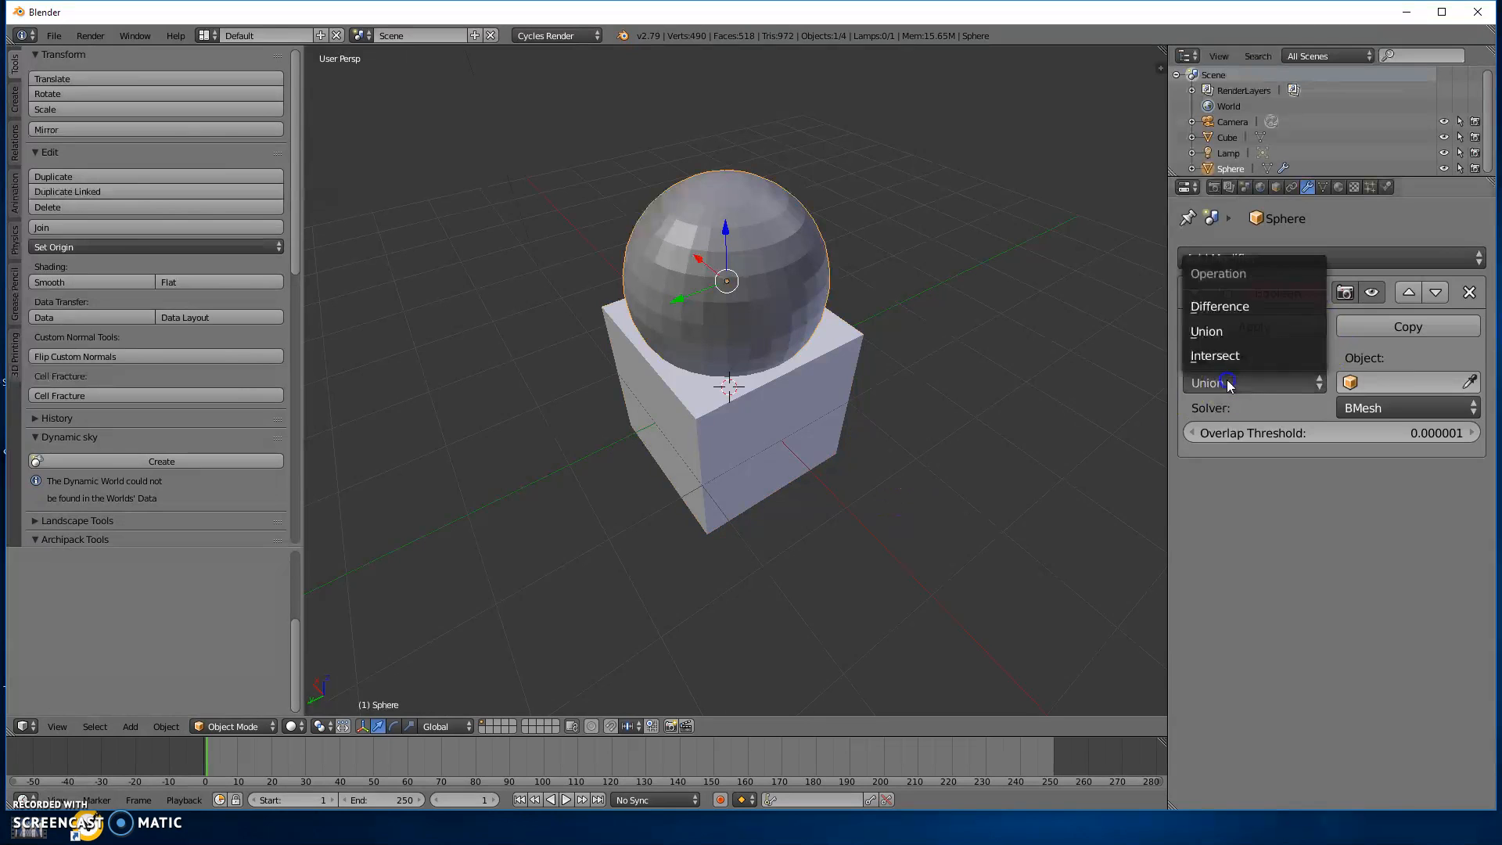
{"action": "left_click", "coordinate": [1226, 307]}
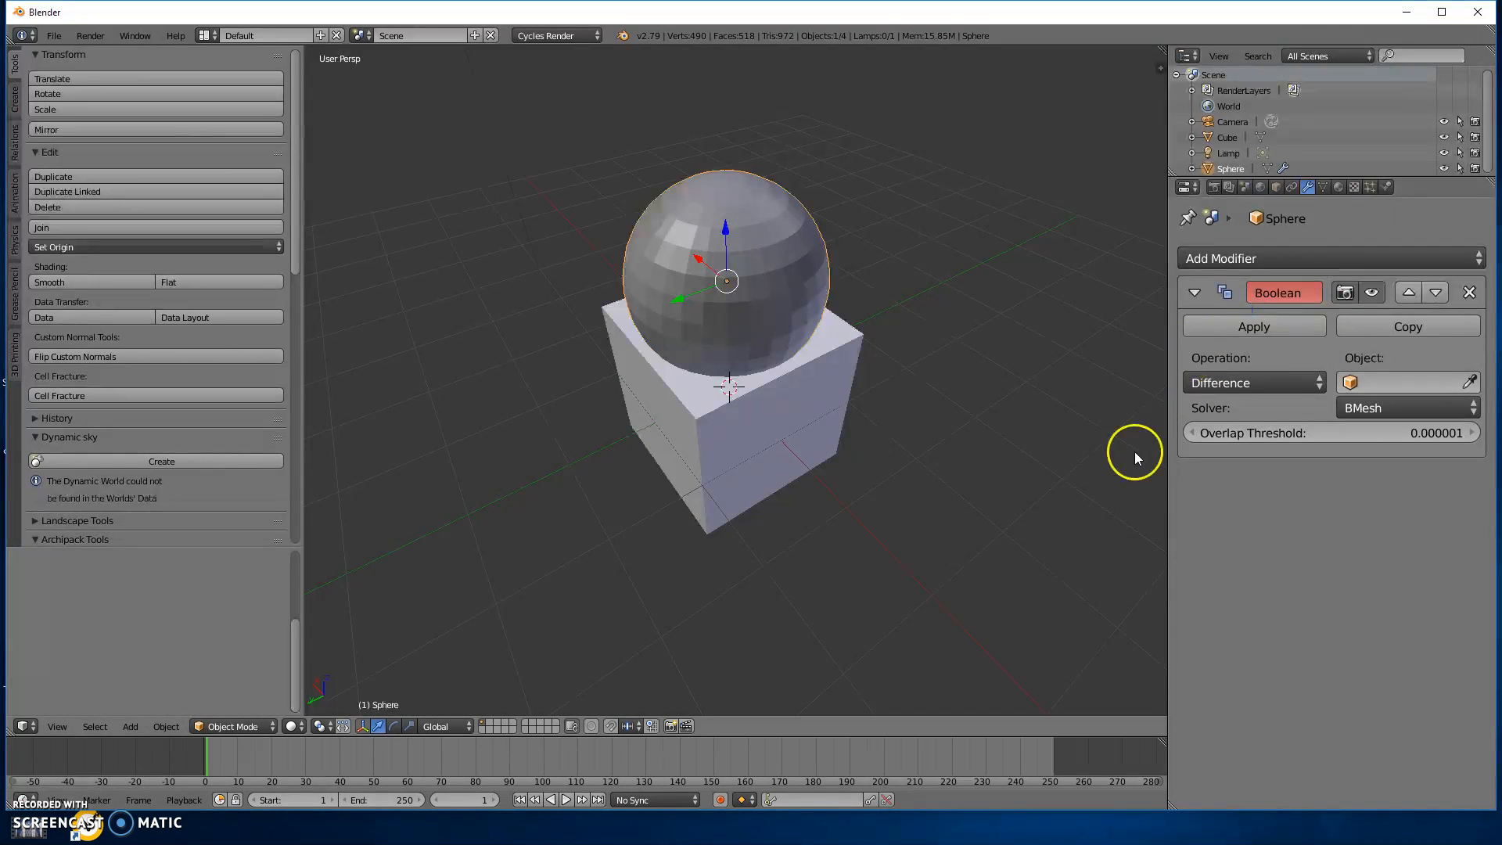
{"action": "left_click", "coordinate": [1358, 382]}
{"action": "left_click", "coordinate": [1256, 412]}
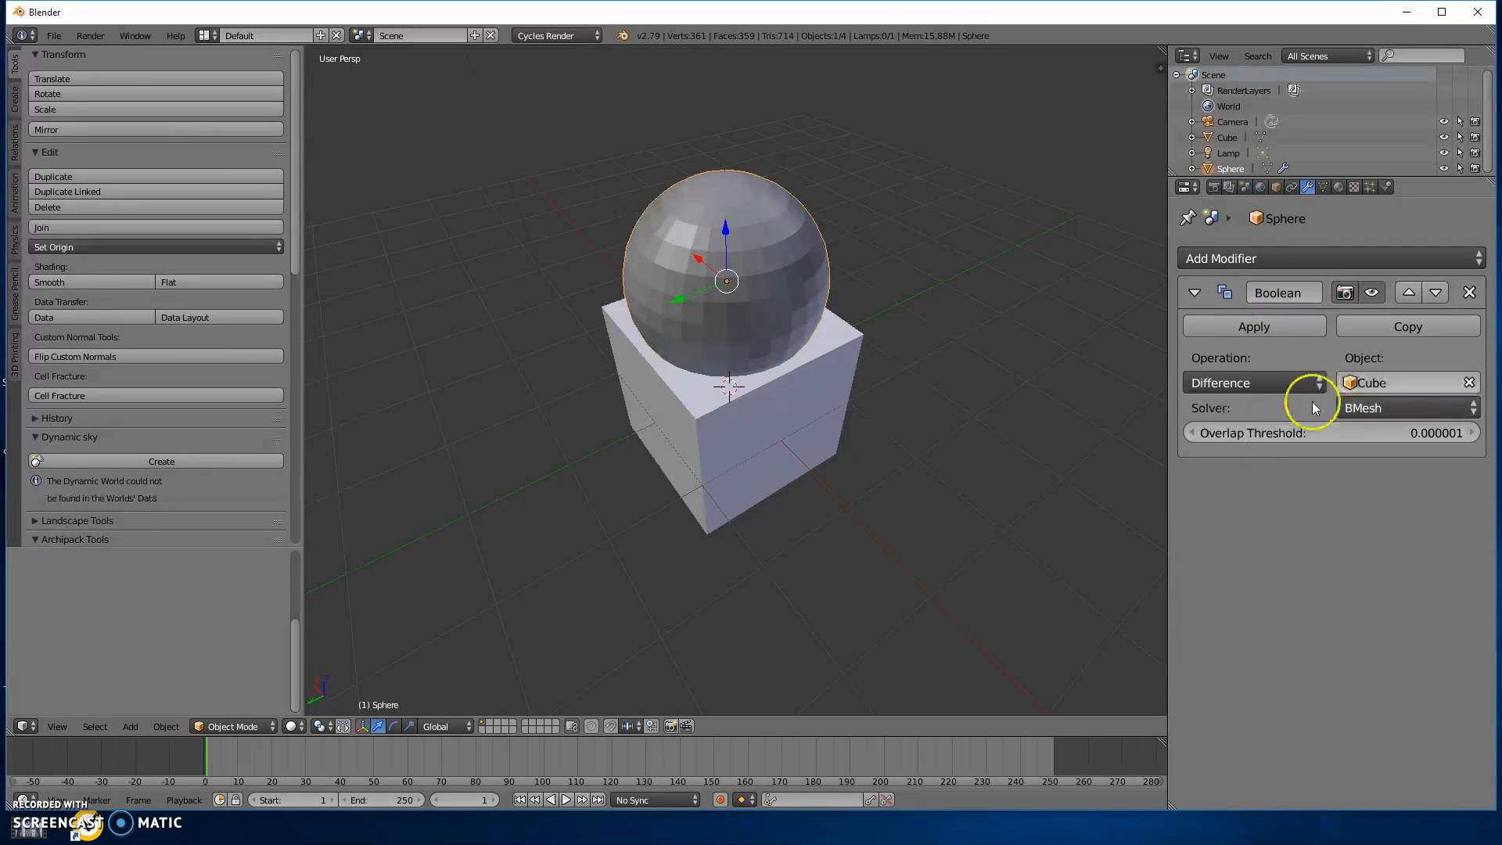
Try applying the sphere's Difference modifier, raise the result along Z to inspect its cut underside, and undo both changes.
{"action": "left_click", "coordinate": [1236, 326]}
{"action": "left_click_drag", "start_coordinate": [725, 235], "coordinate": [765, 155]}
{"action": "middle_click_drag", "start_coordinate": [804, 476], "coordinate": [806, 383]}
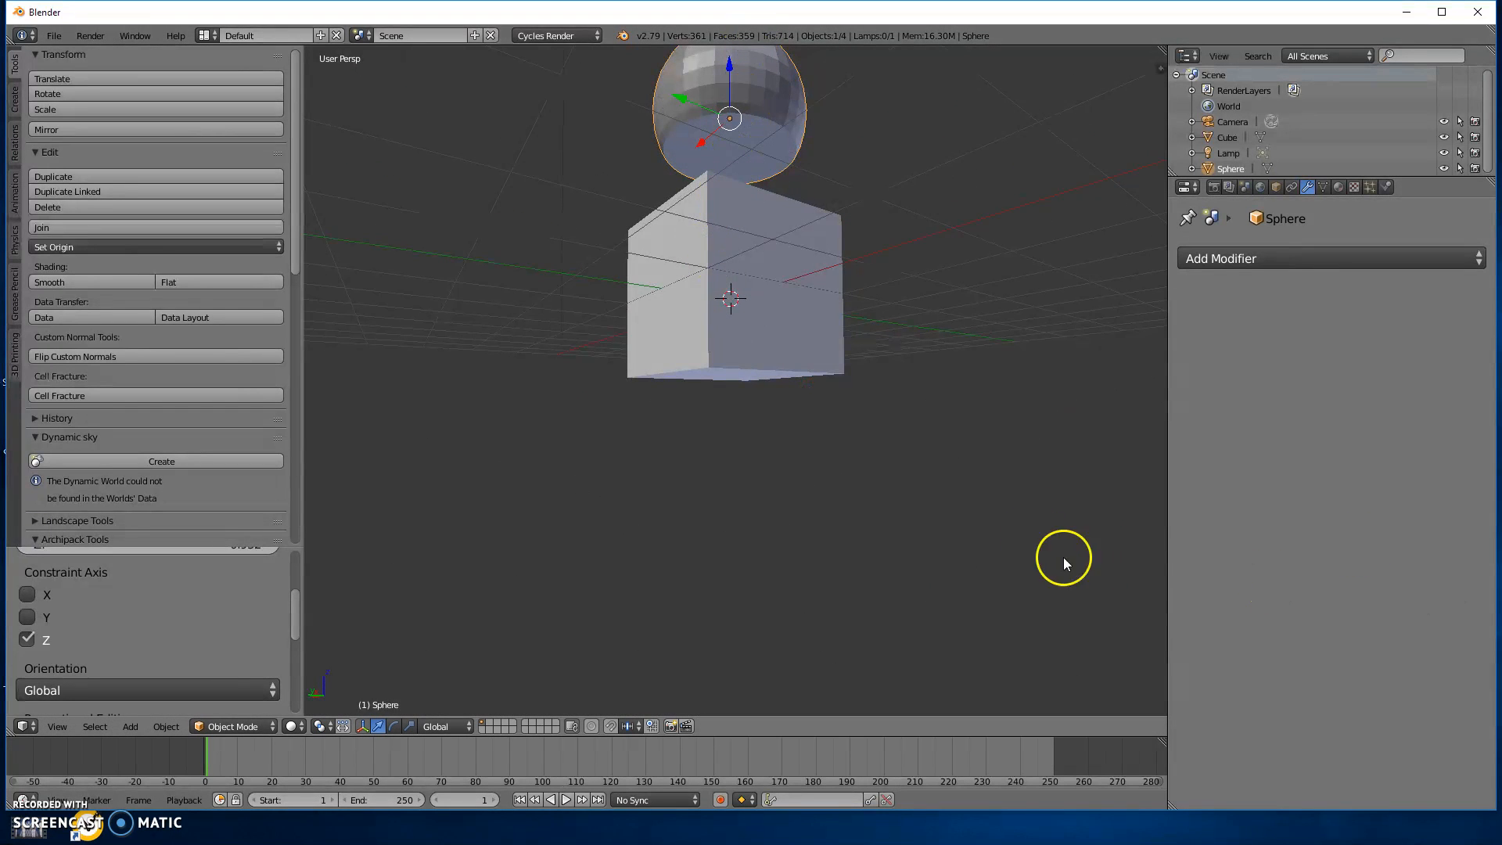
{"action": "middle_click_drag", "start_coordinate": [924, 395], "coordinate": [919, 498]}
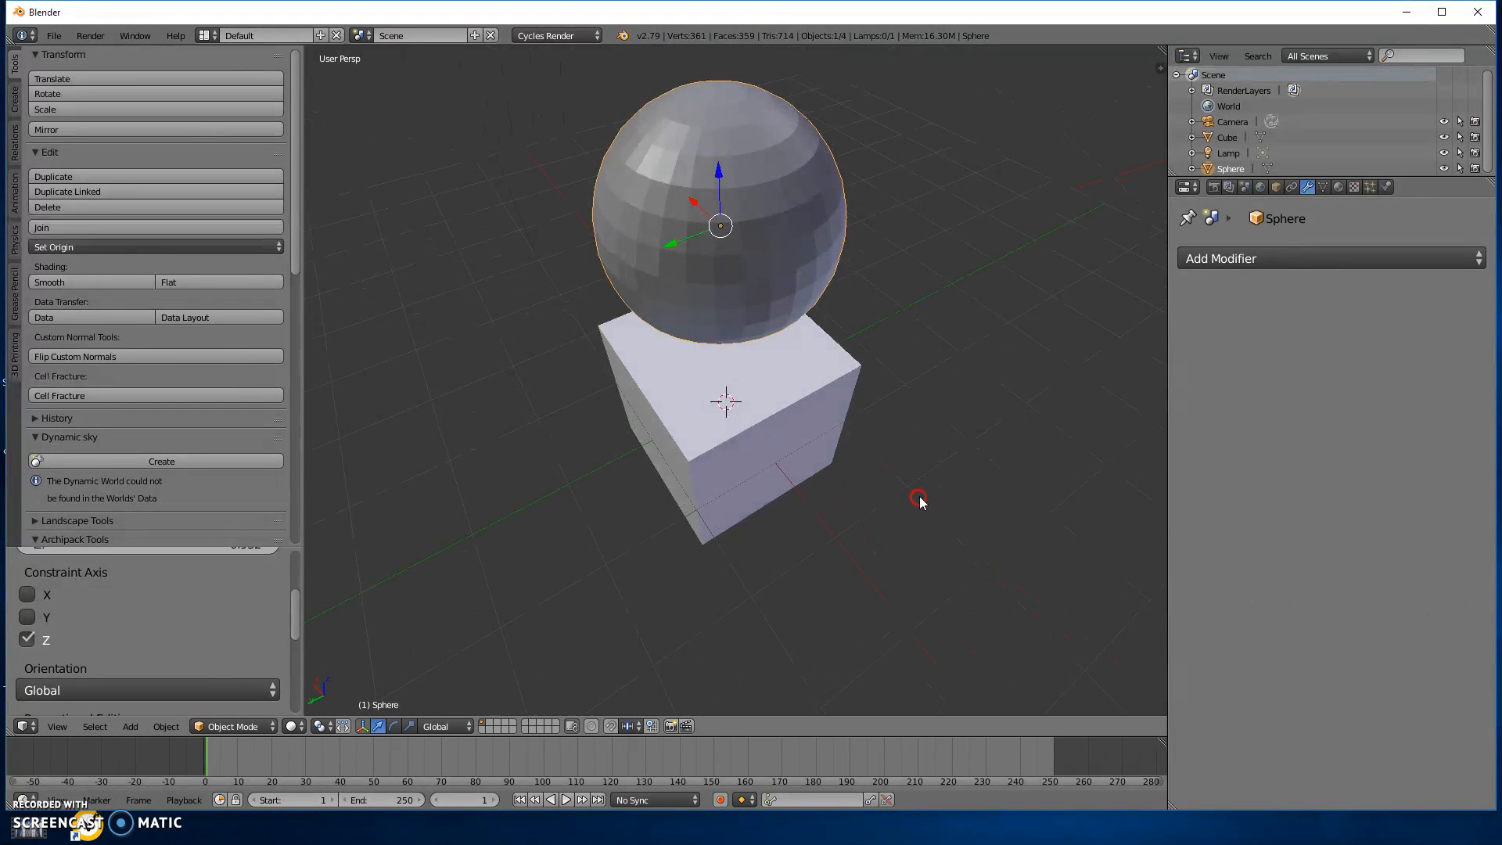
{"action": "key", "text": "ctrl+z"}
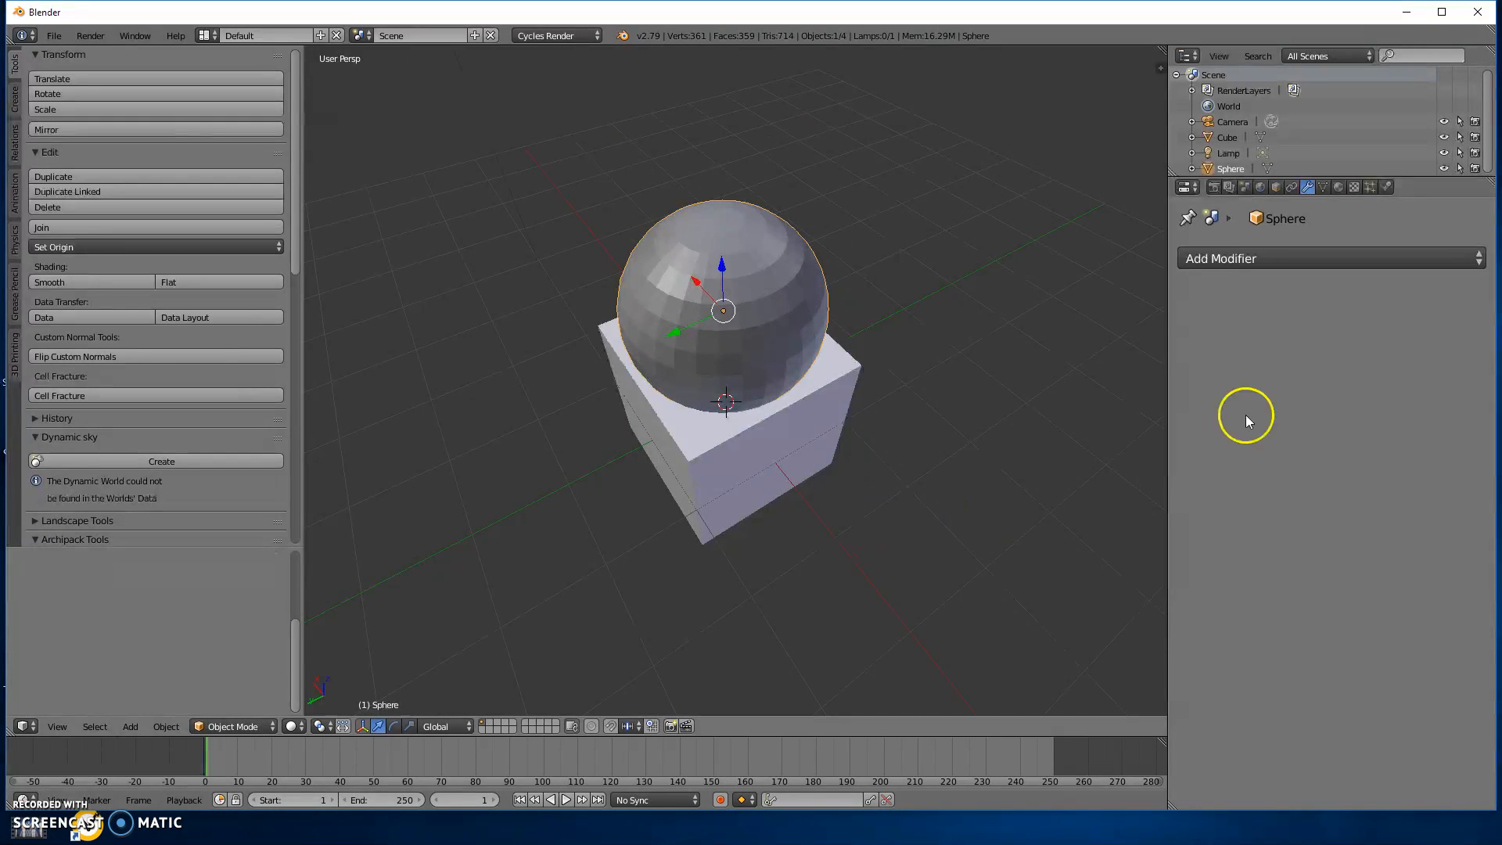
{"action": "left_click", "coordinate": [1256, 257]}
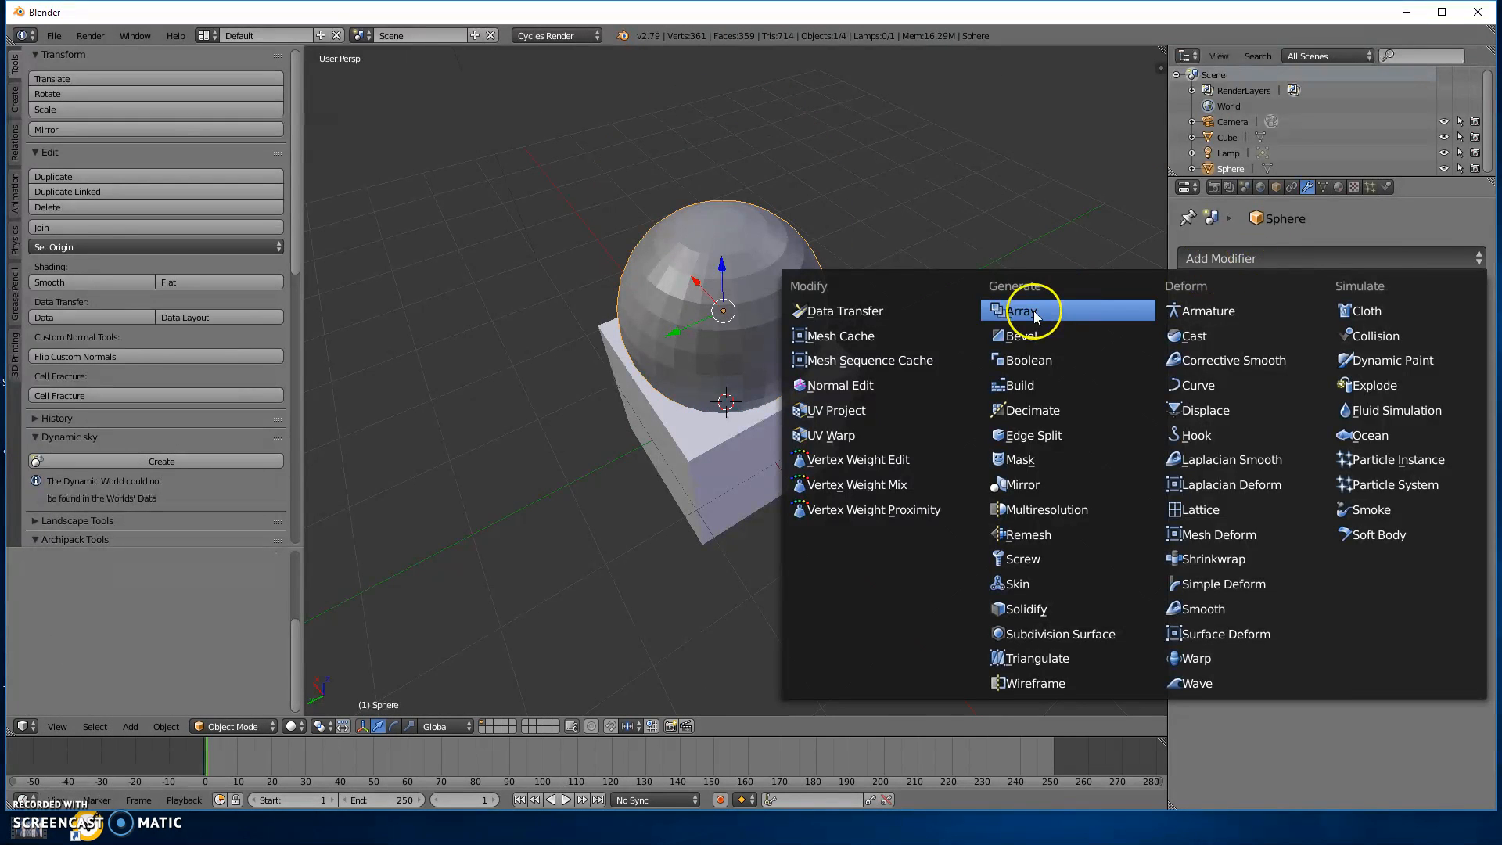
{"action": "middle_click_drag", "start_coordinate": [602, 600], "coordinate": [630, 552]}
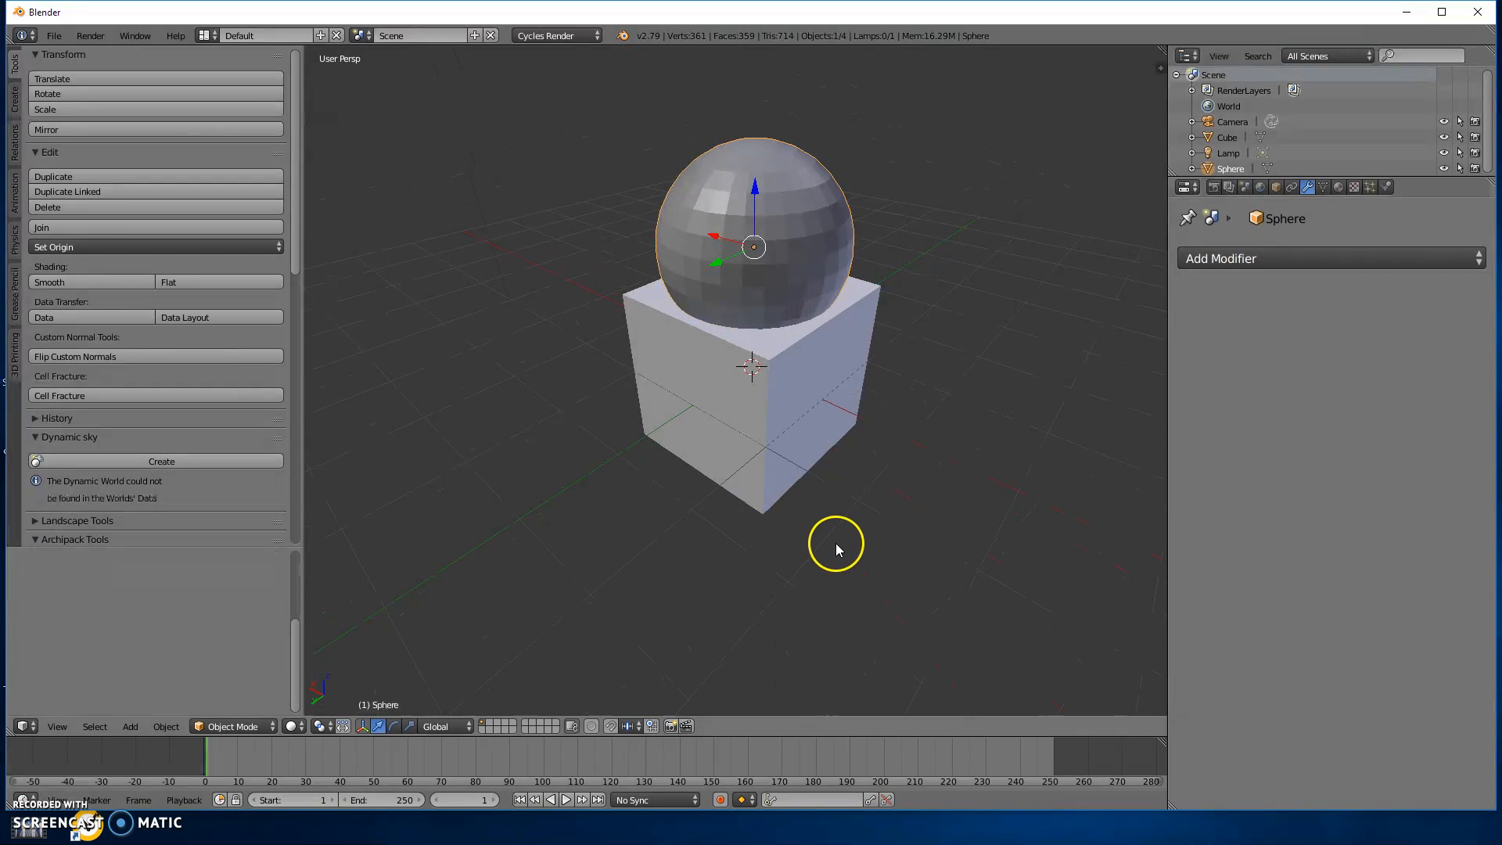
{"action": "key", "text": "ctrl+z"}
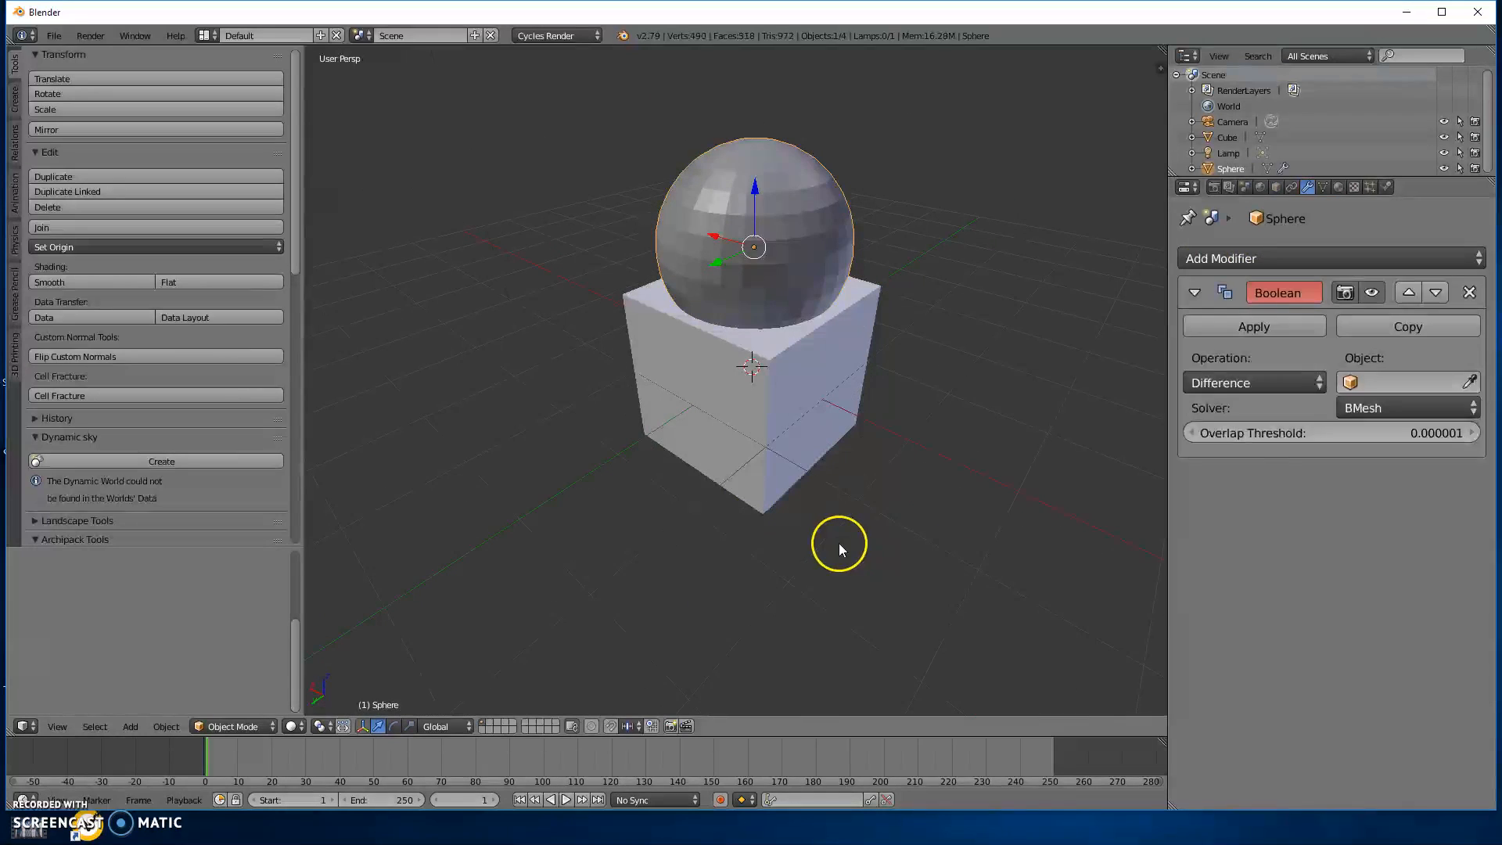
Switch the sphere's Boolean operation to Union and finally to Intersect, leaving its object unassigned.
{"action": "left_click", "coordinate": [1225, 383]}
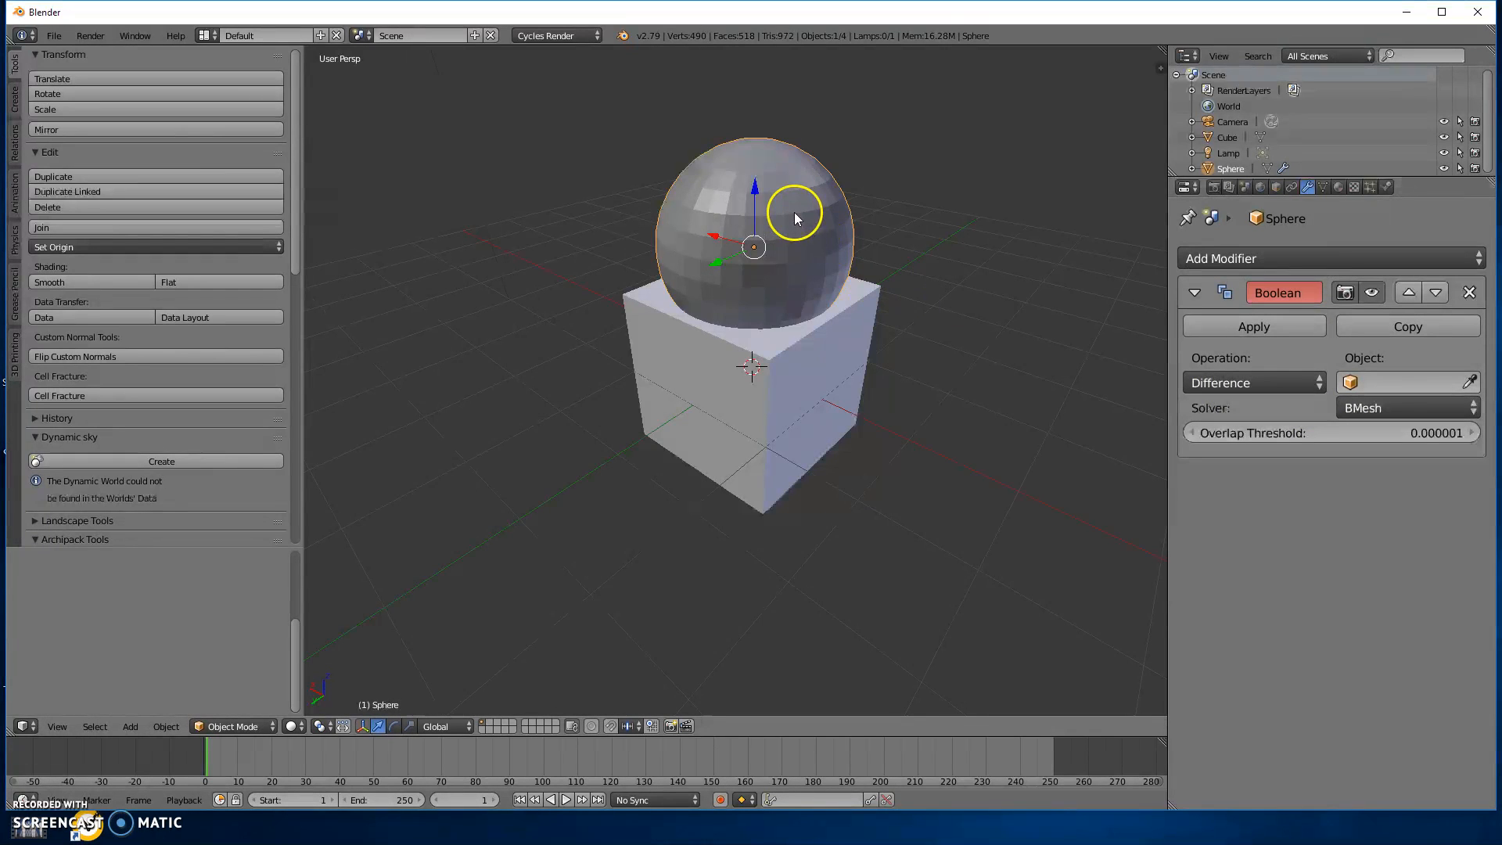
{"action": "left_click", "coordinate": [1242, 383]}
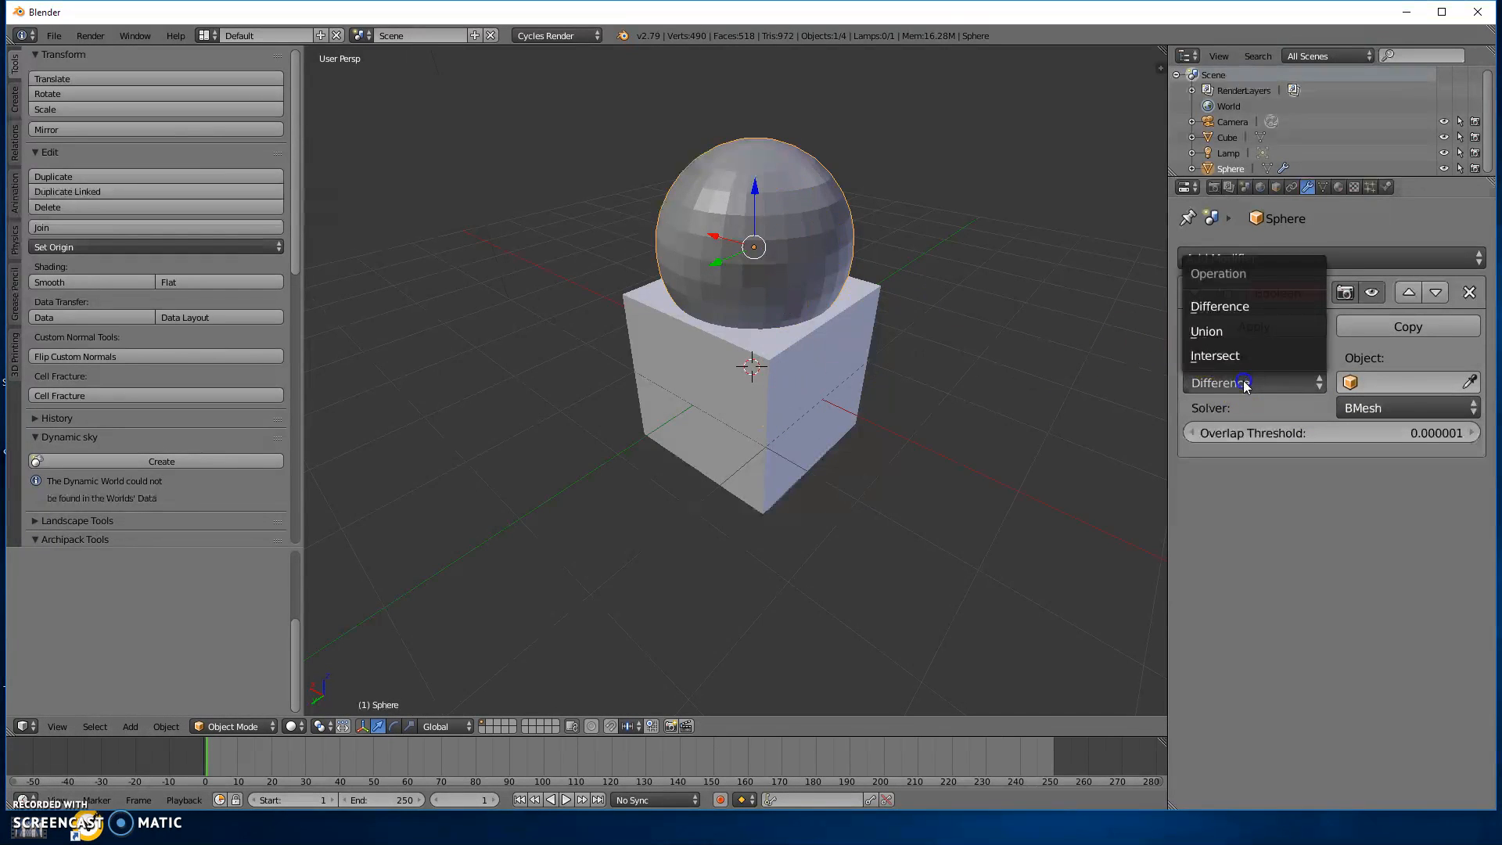
{"action": "left_click", "coordinate": [1236, 331]}
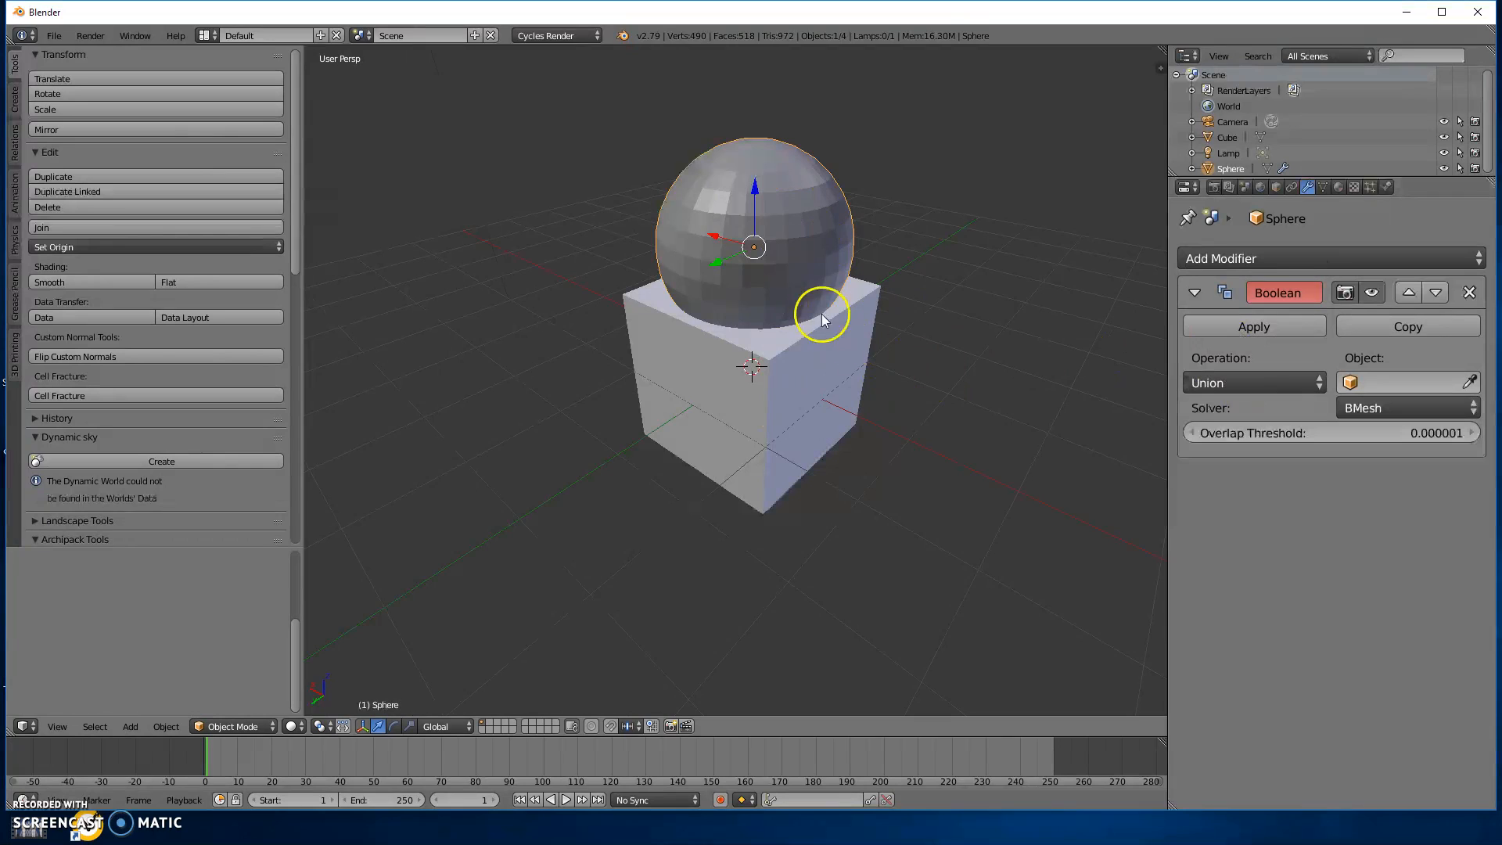
{"action": "left_click", "coordinate": [1209, 384]}
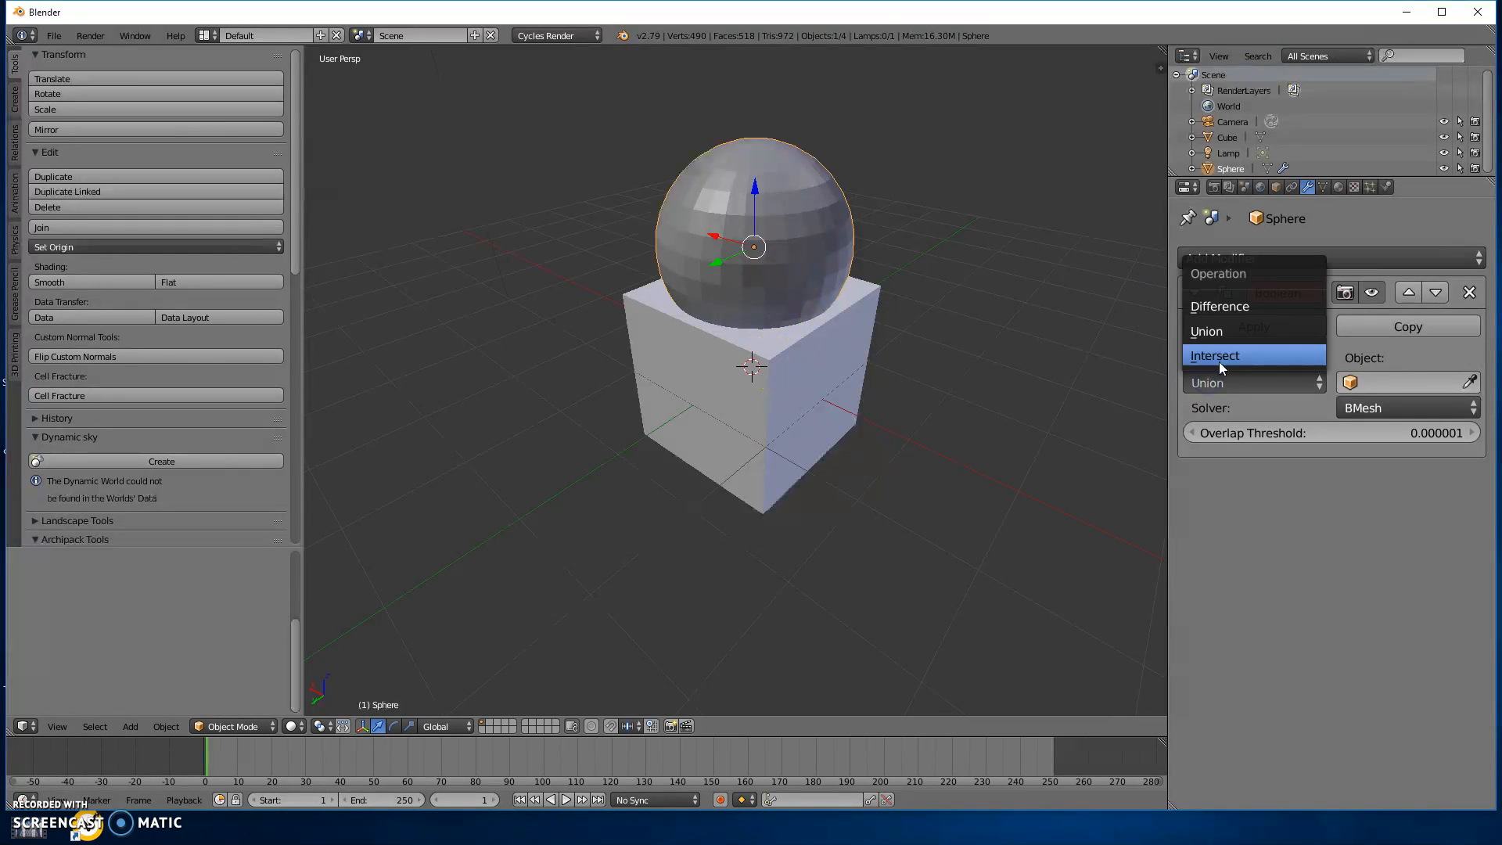
{"action": "left_click", "coordinate": [1248, 383]}
{"action": "left_click", "coordinate": [1213, 357]}
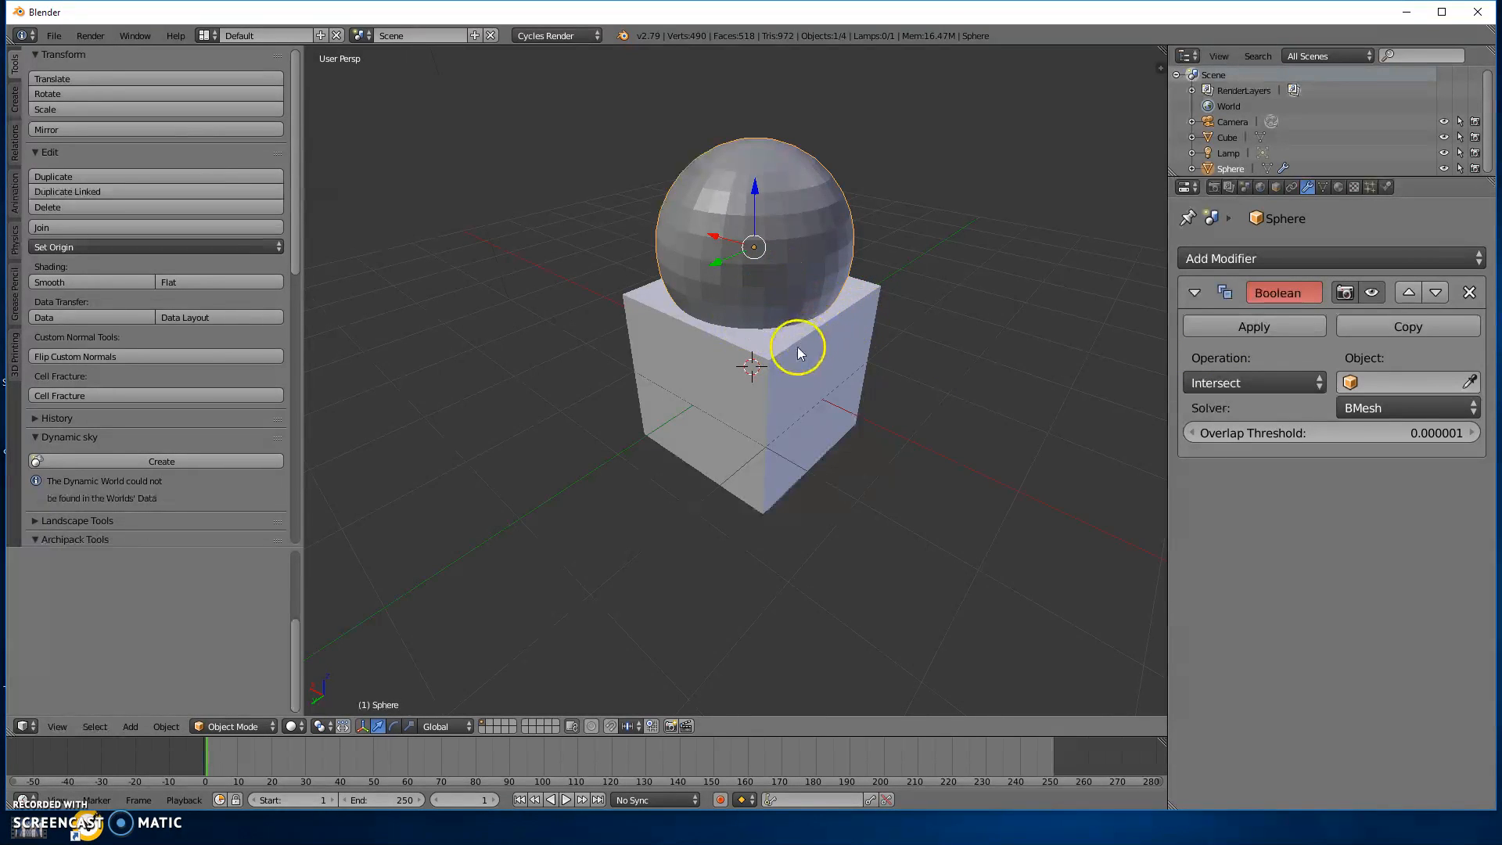
{"action": "middle_click", "coordinate": [1308, 504]}
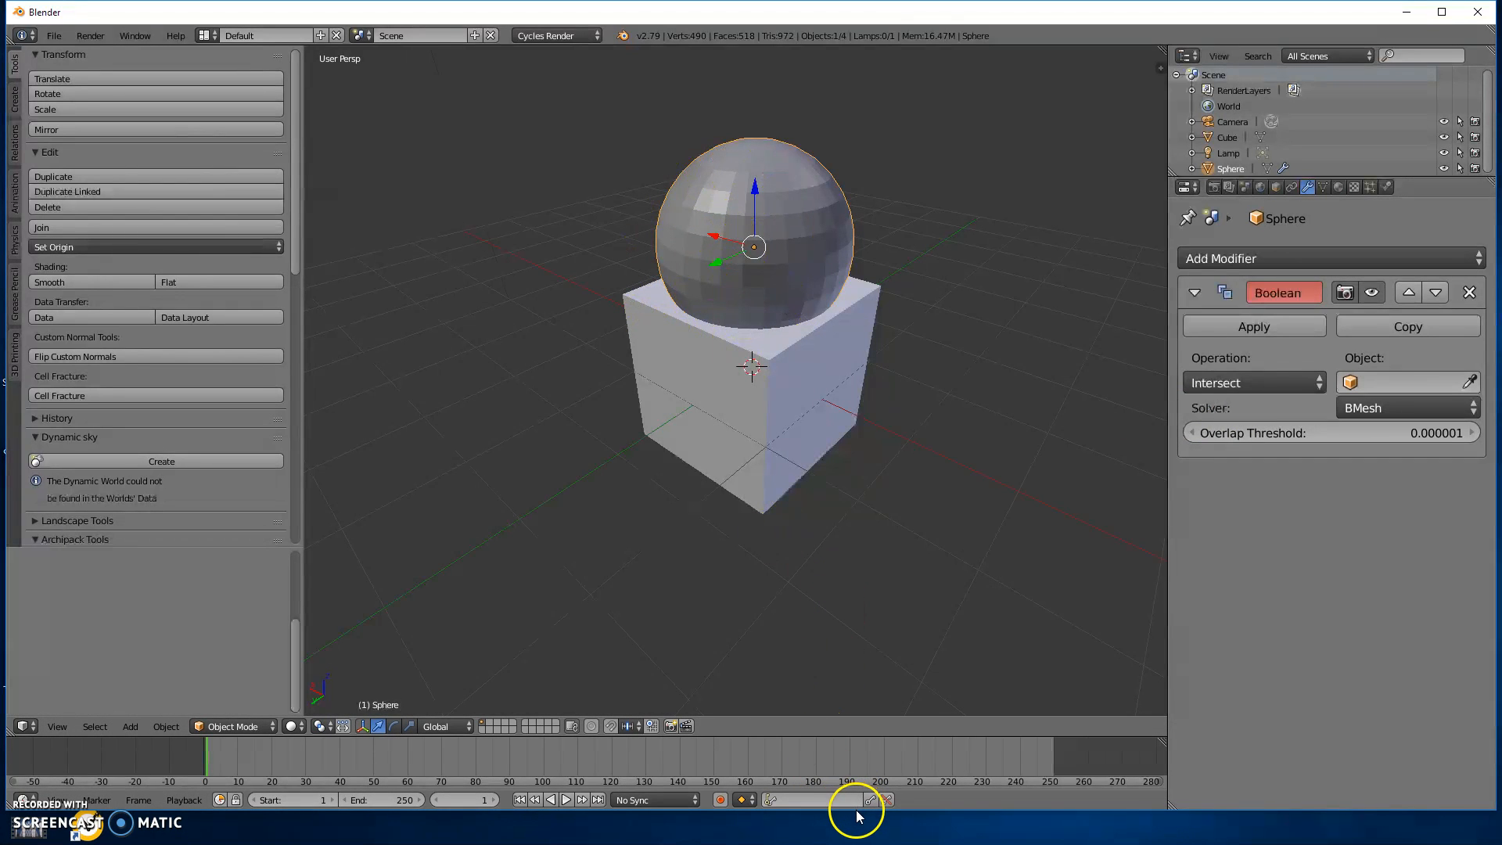
{"action": "left_click_drag", "start_coordinate": [855, 813], "coordinate": [847, 838]}
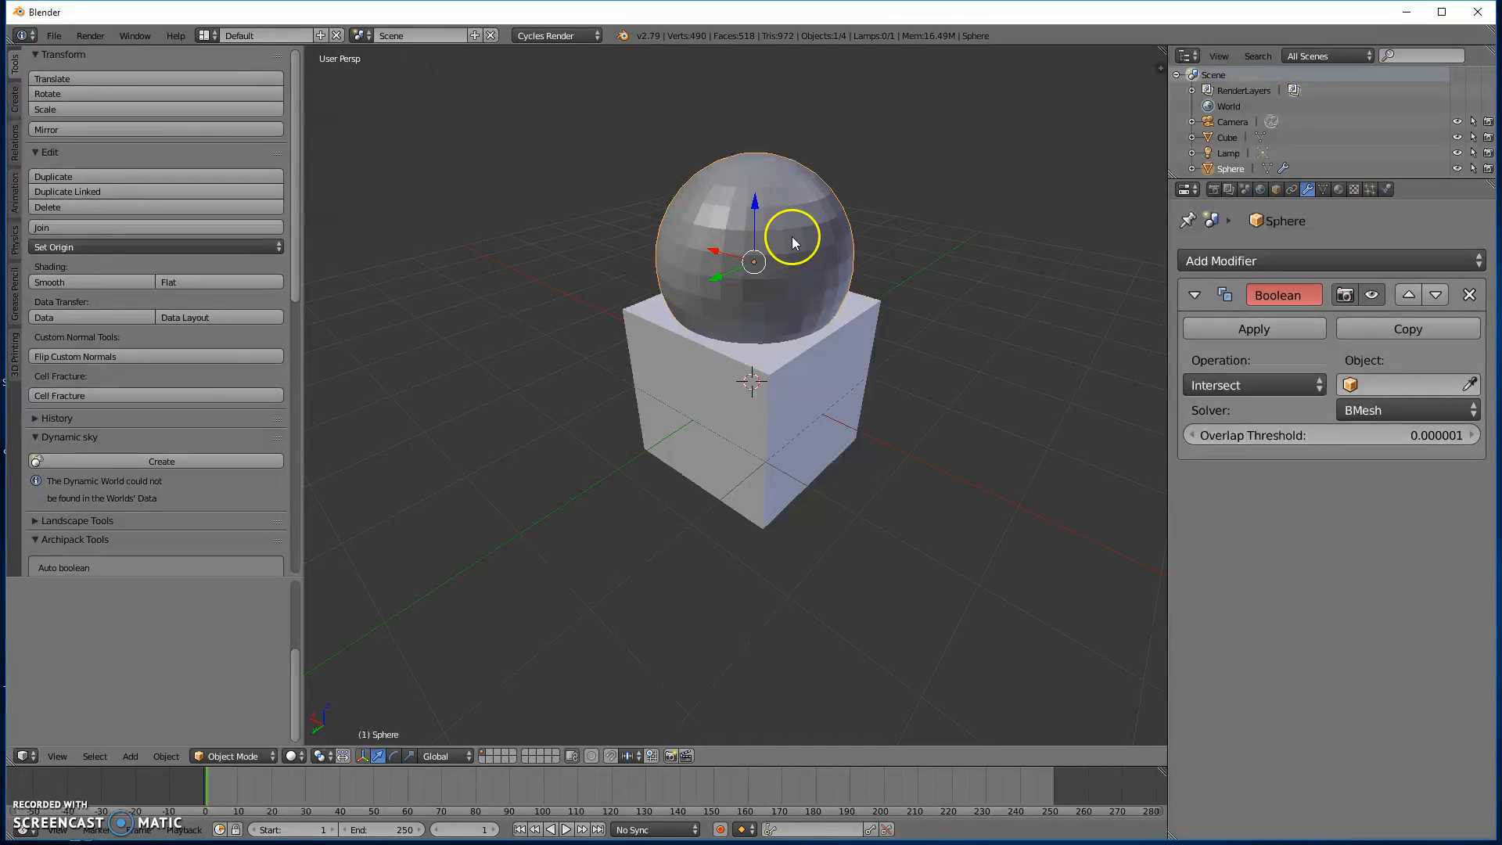
Add a Boolean modifier to the cube and remove the existing Boolean modifier from the sphere.
{"action": "right_click", "coordinate": [755, 401]}
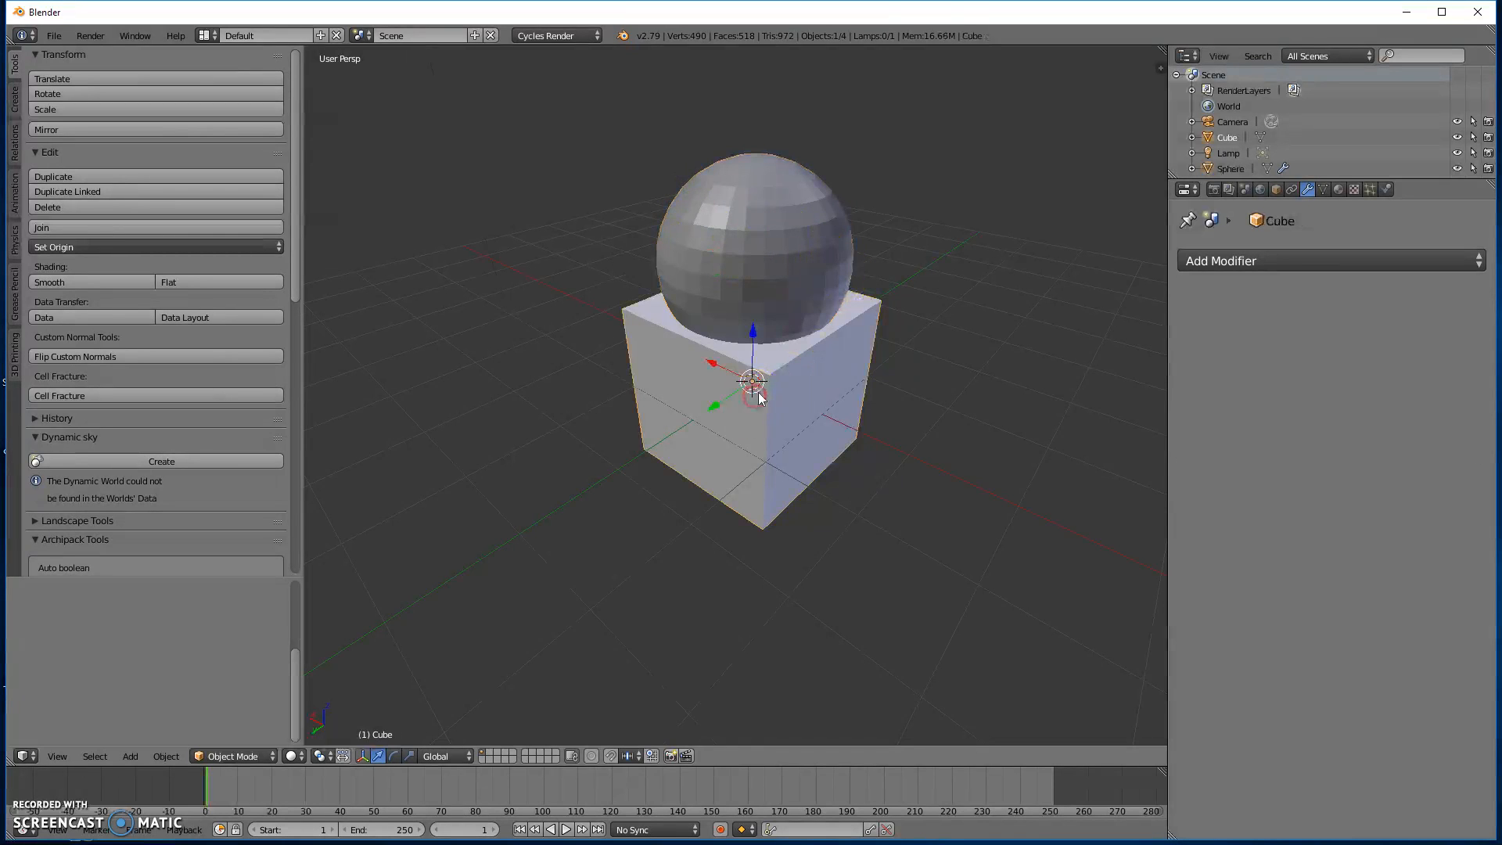
{"action": "left_click", "coordinate": [1229, 262]}
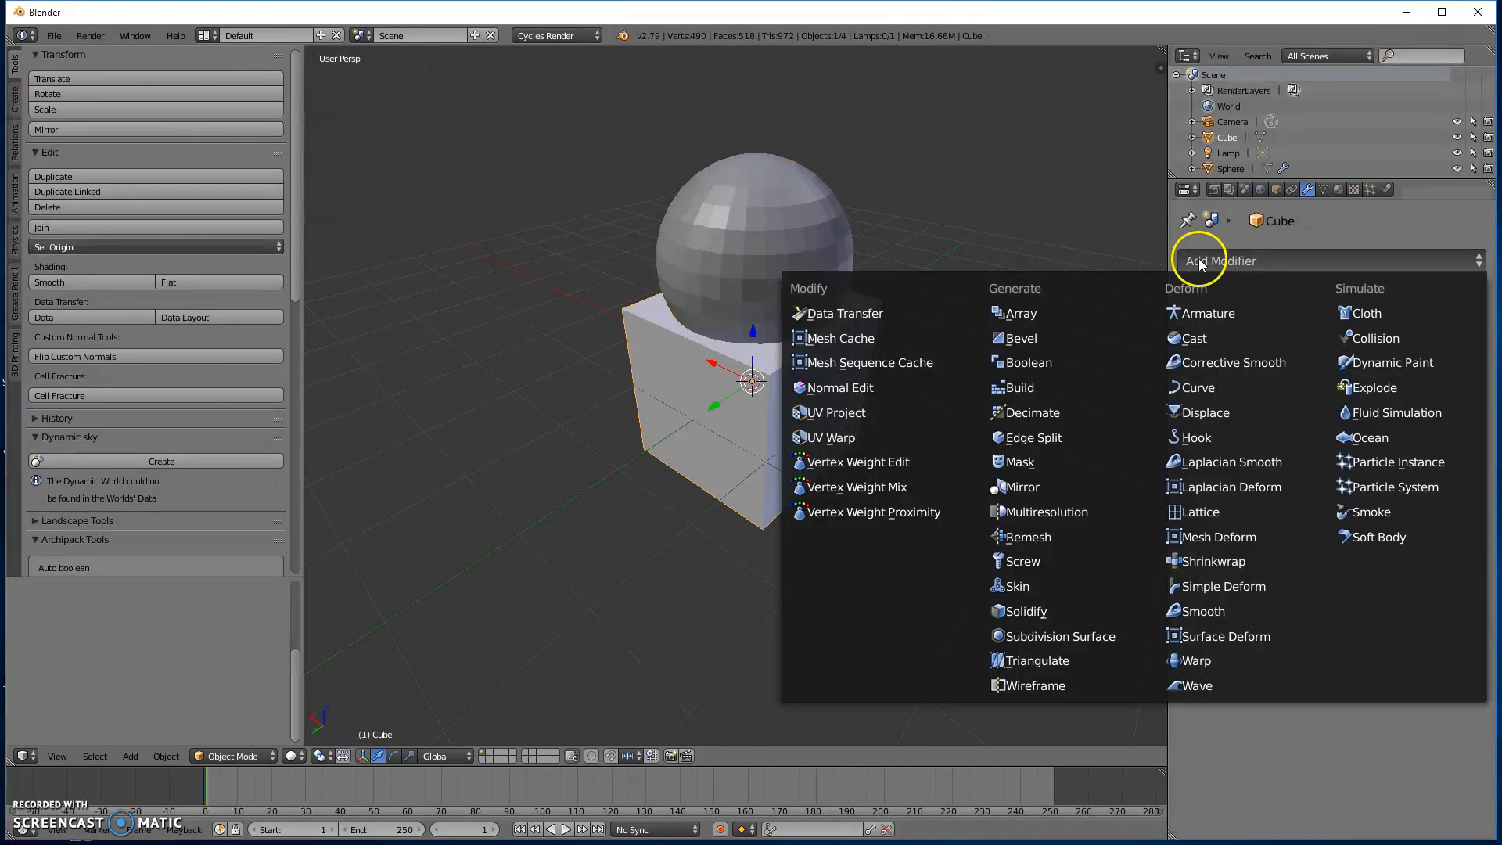
{"action": "left_click", "coordinate": [1020, 363]}
{"action": "right_click", "coordinate": [763, 243]}
{"action": "left_click", "coordinate": [1469, 298]}
{"action": "right_click", "coordinate": [832, 405]}
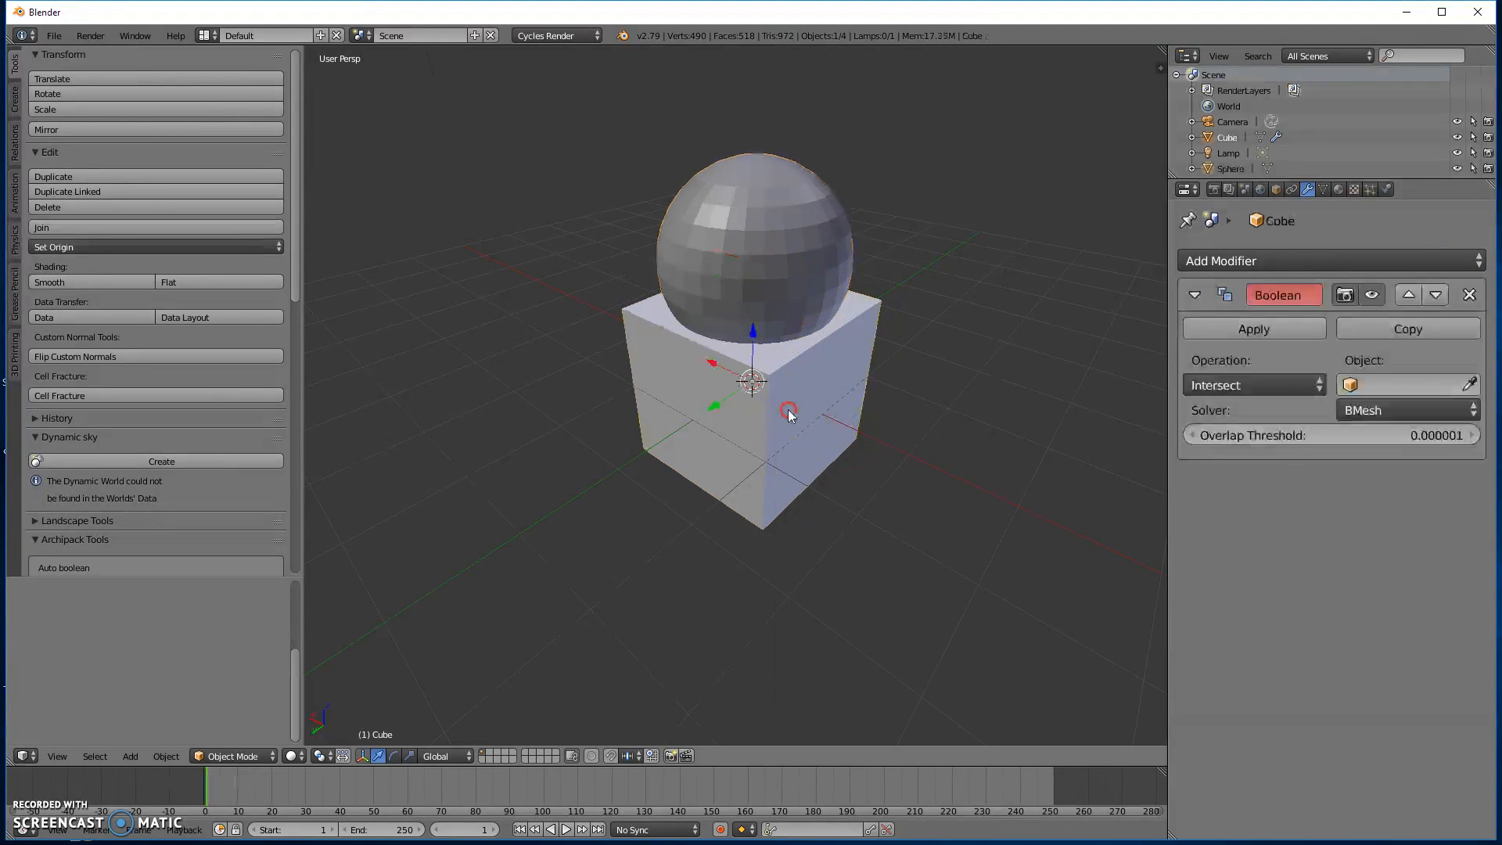
Set the cube's Boolean operation to Difference with Sphere as the object.
{"action": "left_click", "coordinate": [1246, 385]}
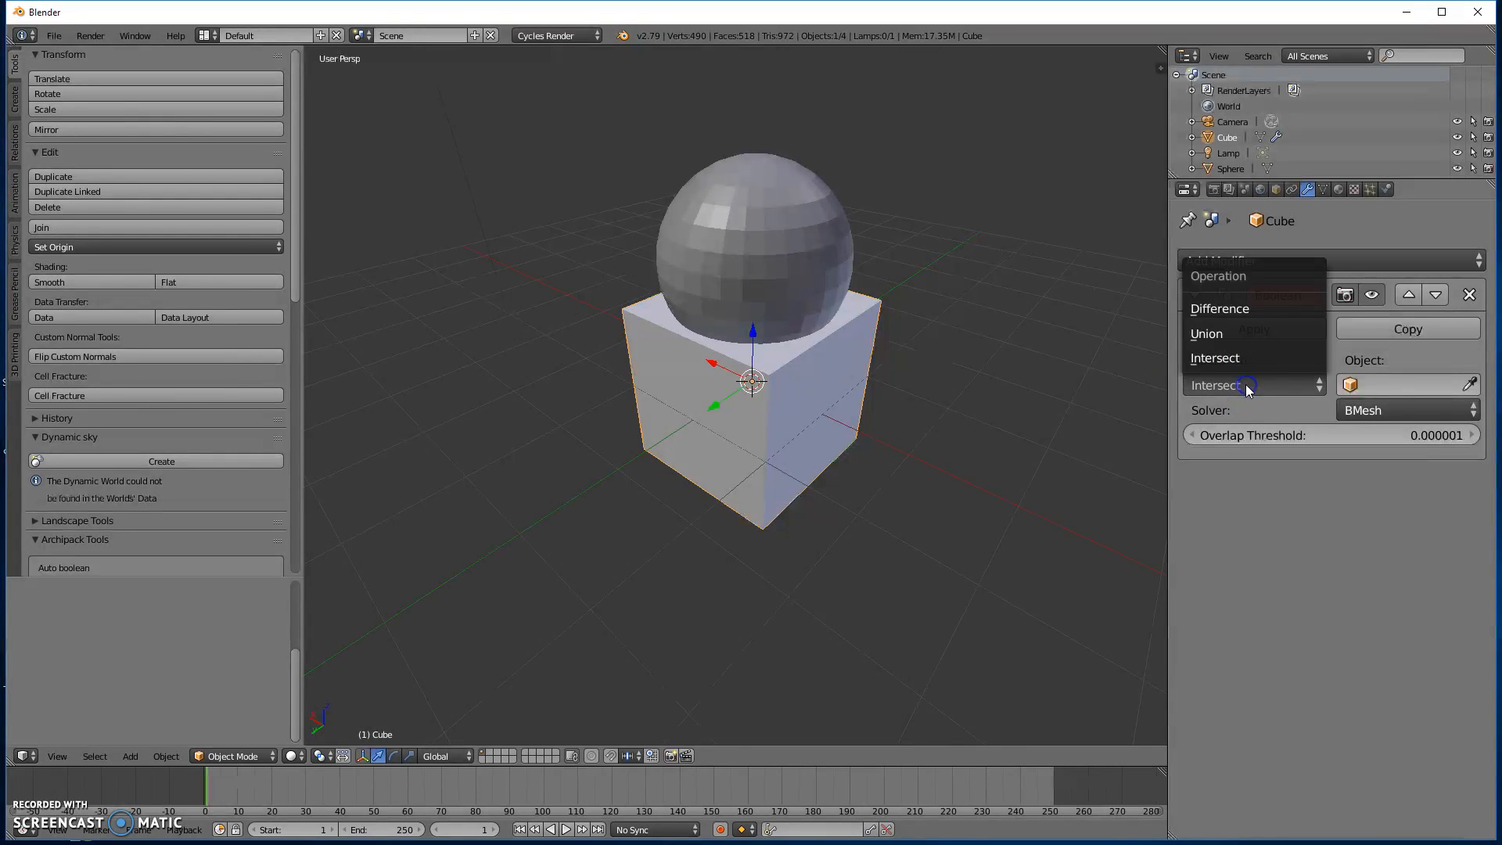
{"action": "left_click", "coordinate": [1240, 311]}
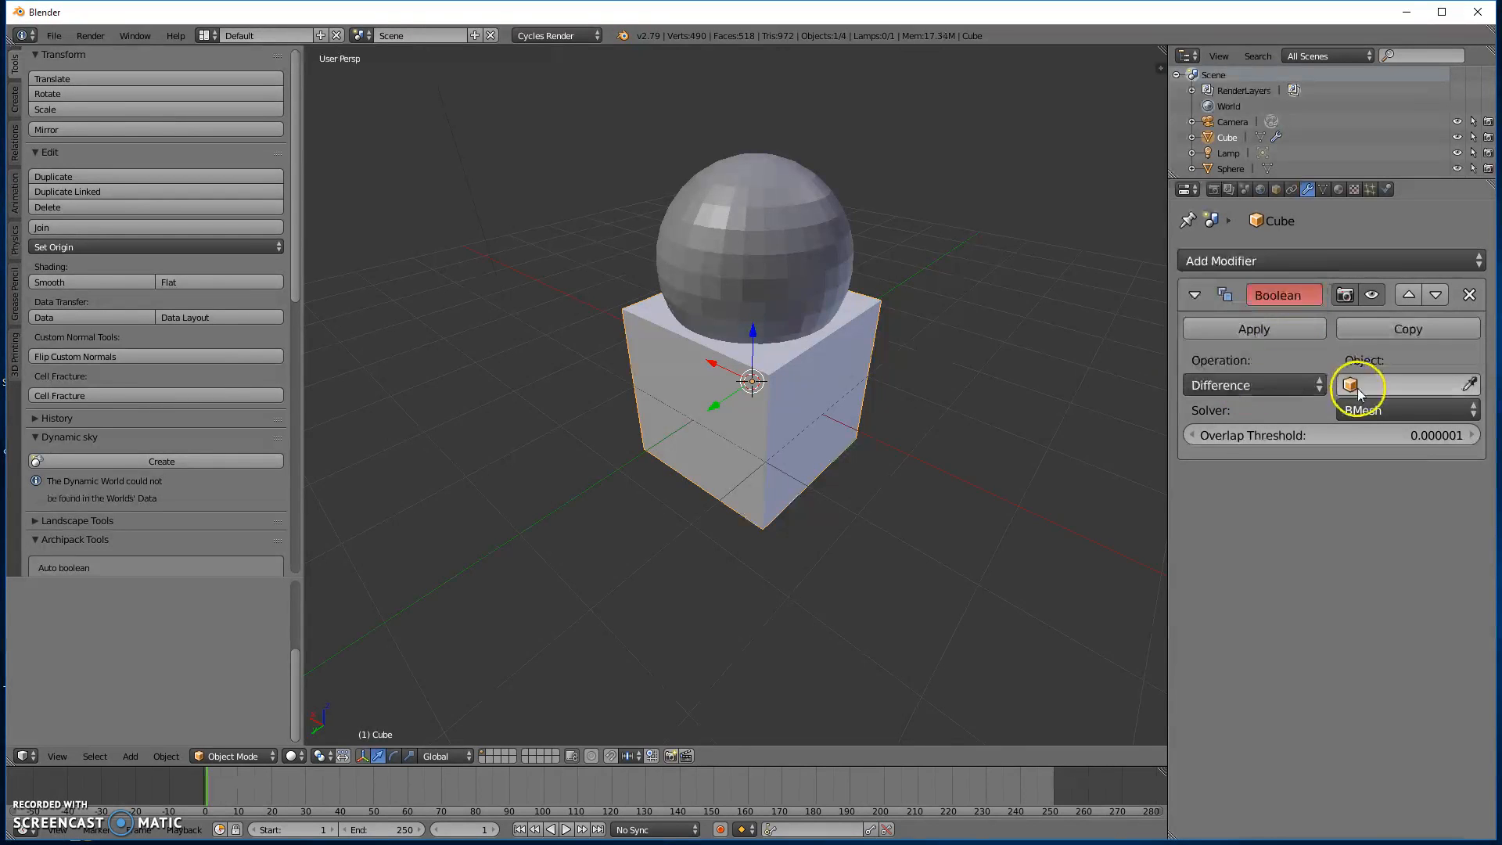
{"action": "left_click", "coordinate": [1351, 383]}
{"action": "left_click", "coordinate": [1268, 412]}
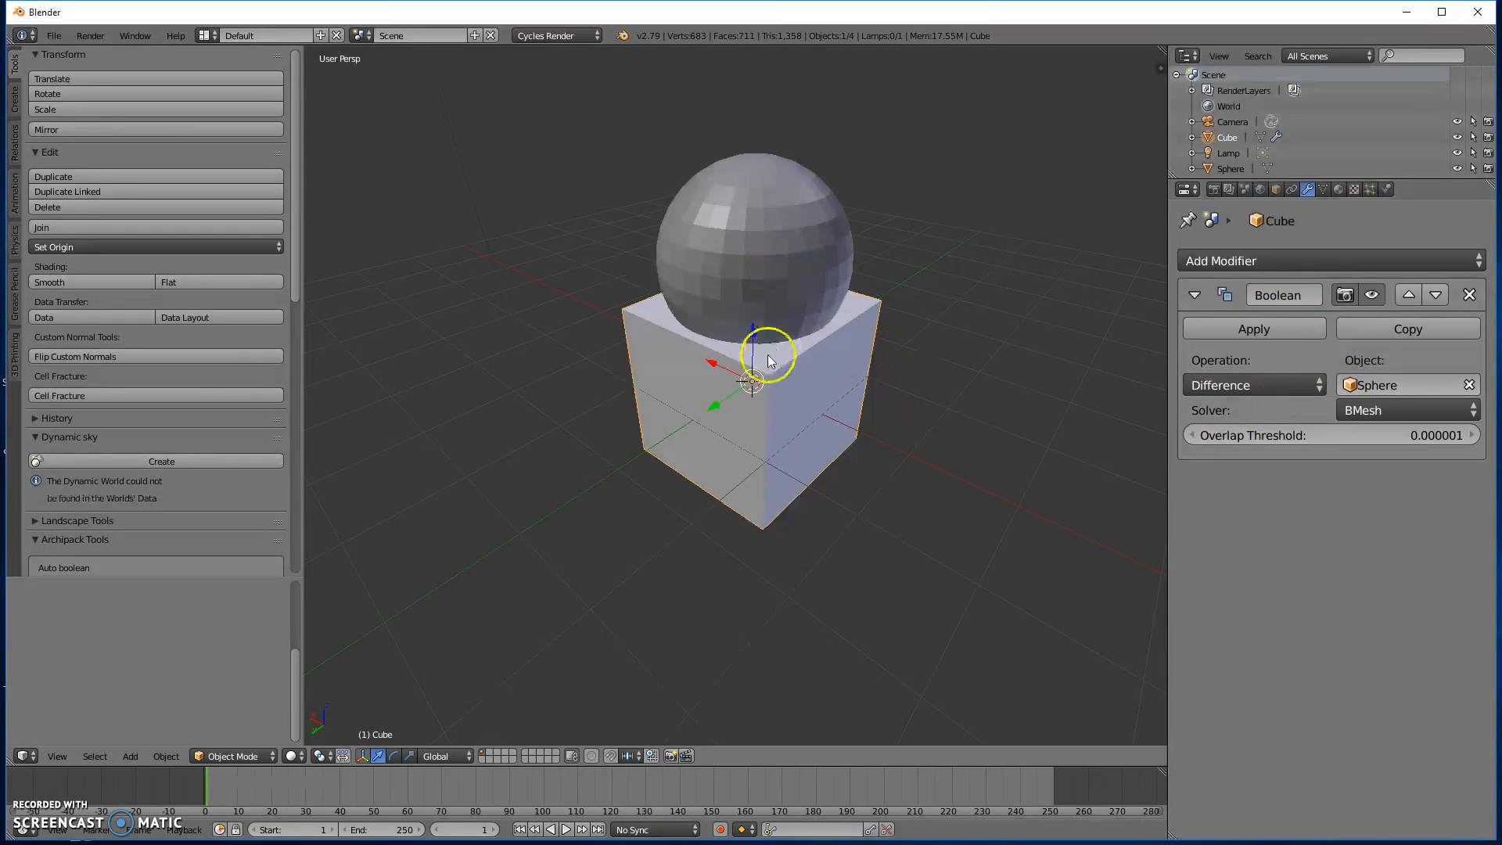
Apply the cube's Difference modifier and lower the cube along Z clear of the sphere.
{"action": "left_click", "coordinate": [1272, 332]}
{"action": "left_click_drag", "start_coordinate": [753, 335], "coordinate": [758, 411]}
{"action": "middle_click_drag", "start_coordinate": [787, 380], "coordinate": [755, 324]}
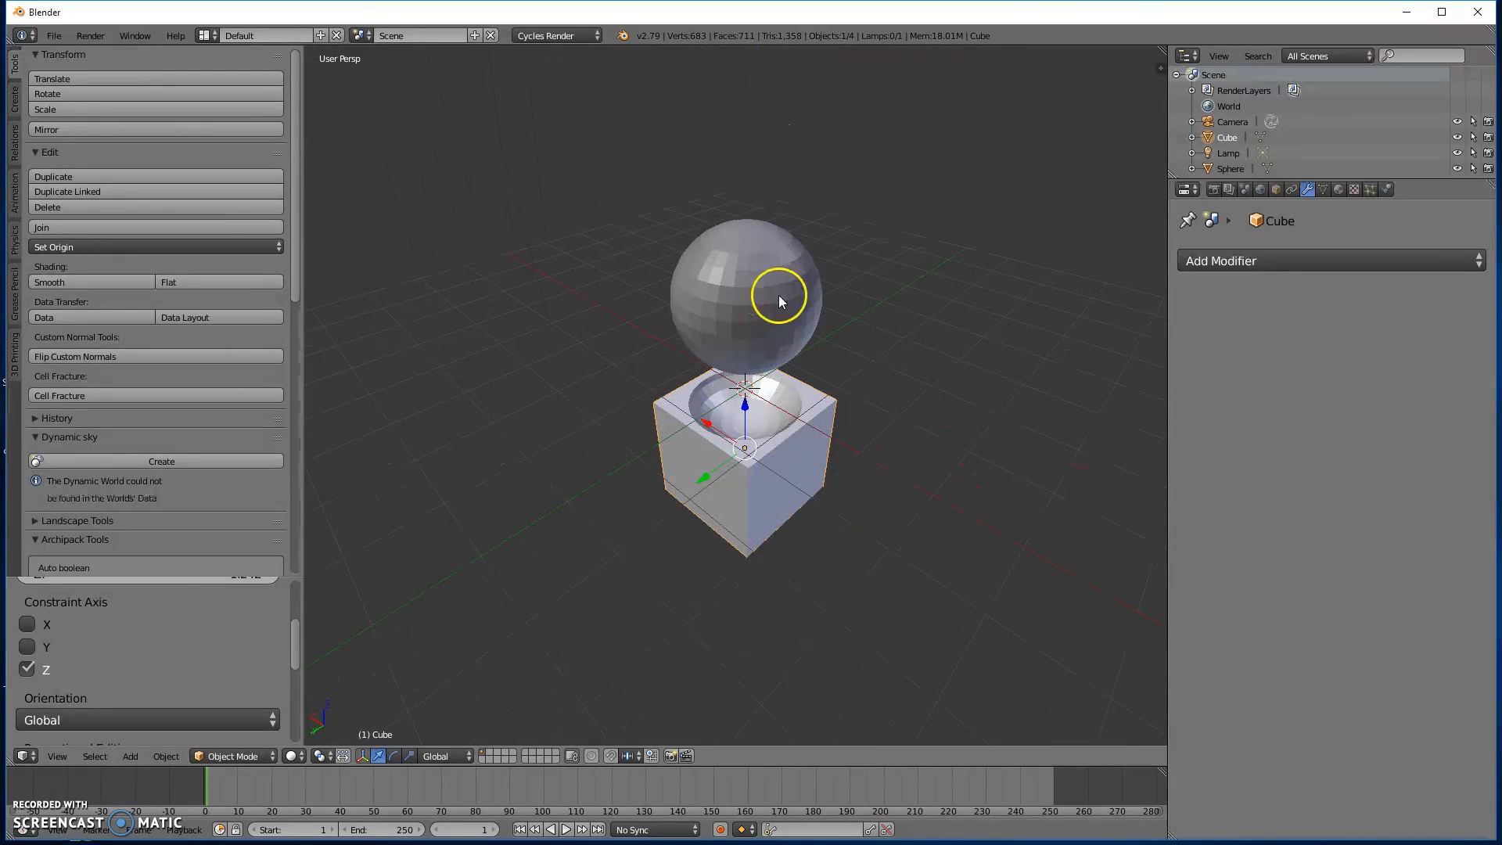
Add a torus and lower it along Z so it wraps around the middle of the hollowed cube.
{"action": "key", "text": "shift+a"}
{"action": "mouse_move", "coordinate": [745, 303]}
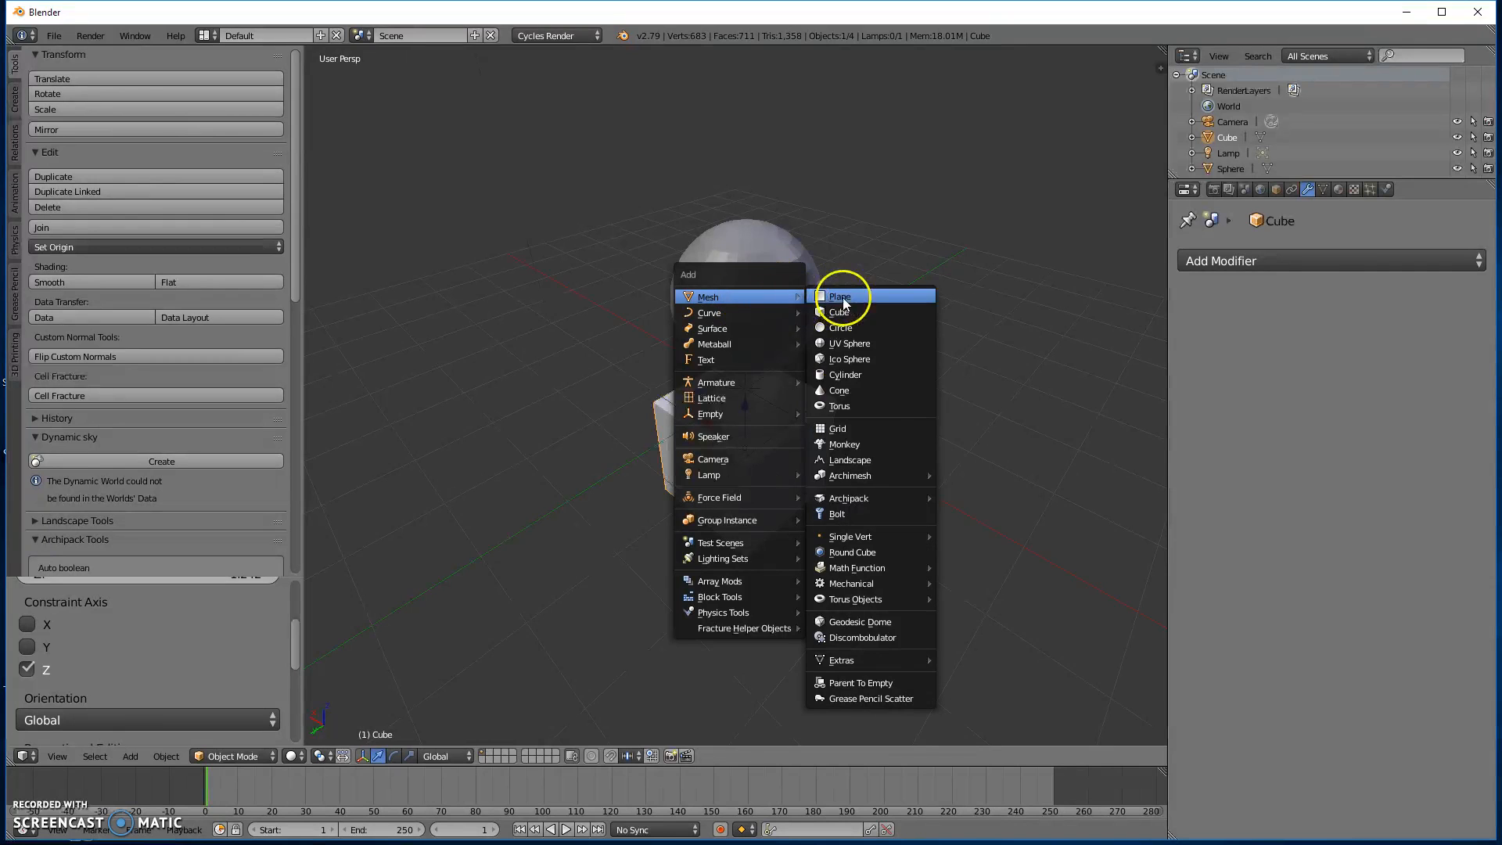
{"action": "left_click", "coordinate": [842, 405]}
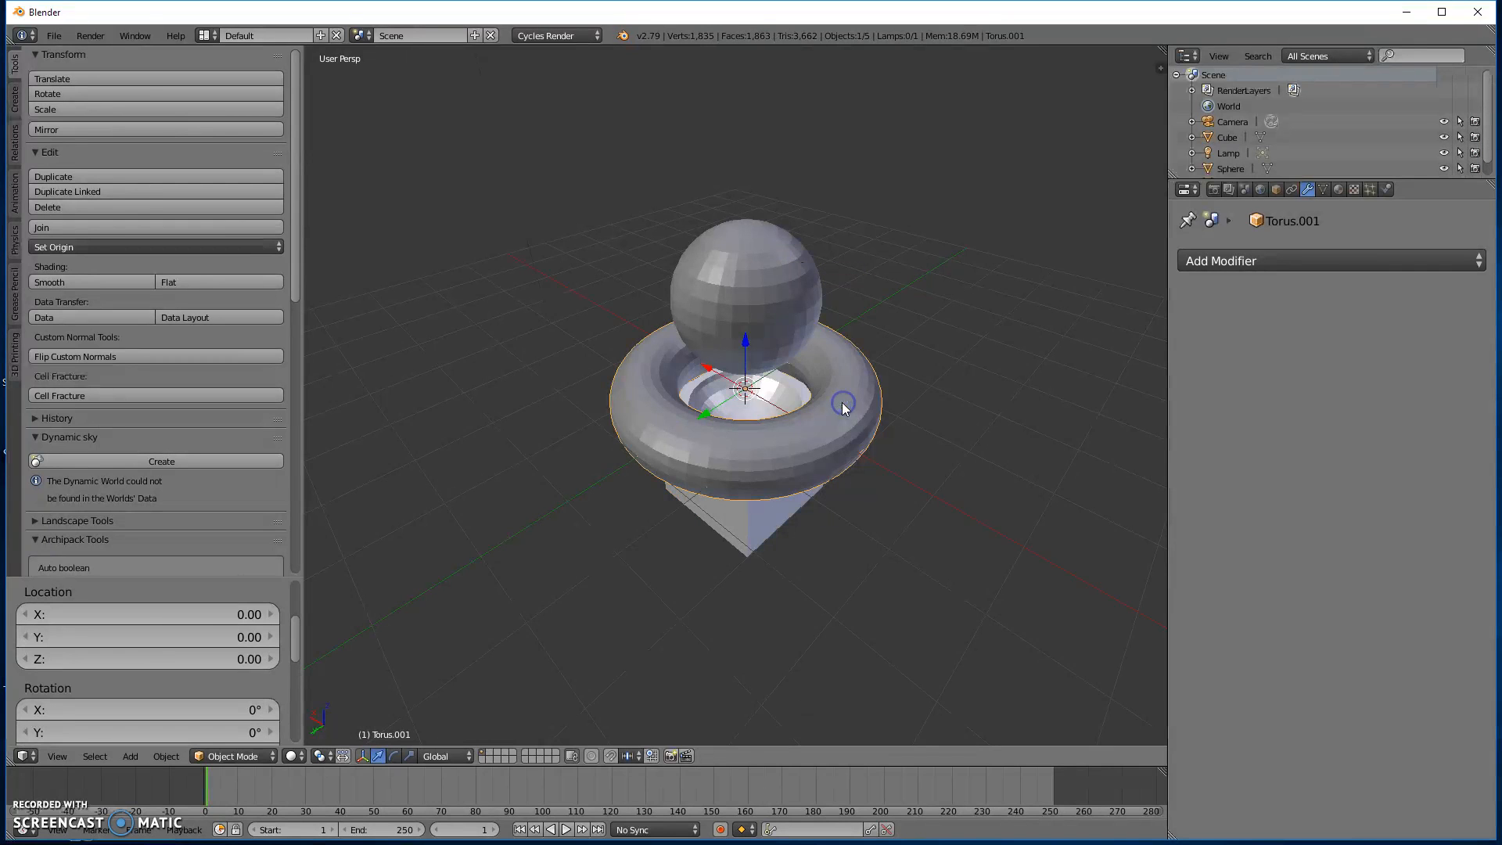
{"action": "left_click_drag", "start_coordinate": [747, 361], "coordinate": [752, 386]}
{"action": "middle_click_drag", "start_coordinate": [755, 391], "coordinate": [817, 477]}
Add a Boolean modifier to the cube and set it to Difference with Torus.001 as the object.
{"action": "left_click", "coordinate": [791, 514]}
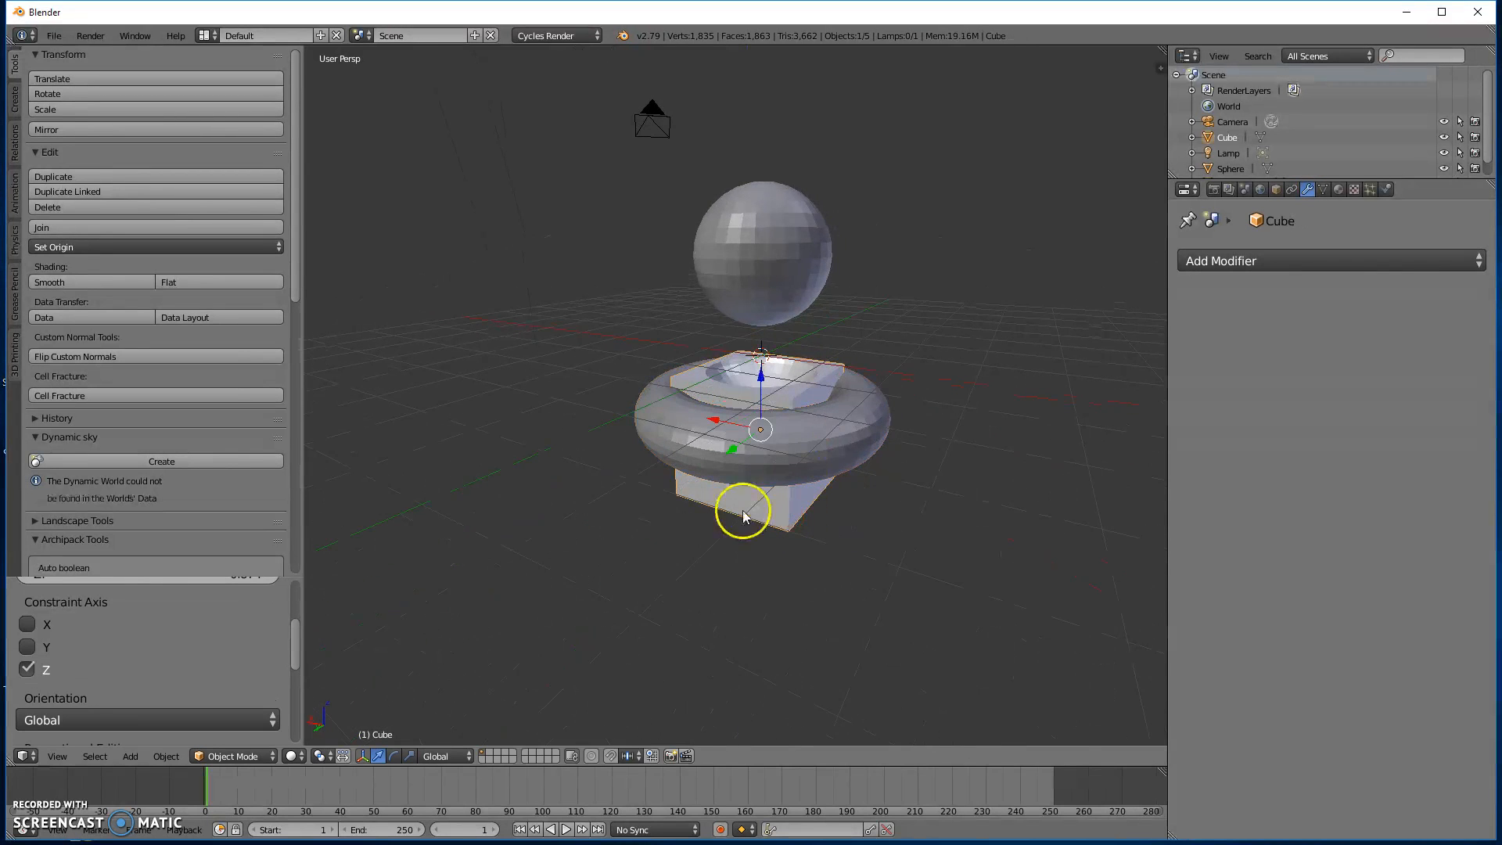
{"action": "left_click", "coordinate": [1252, 263]}
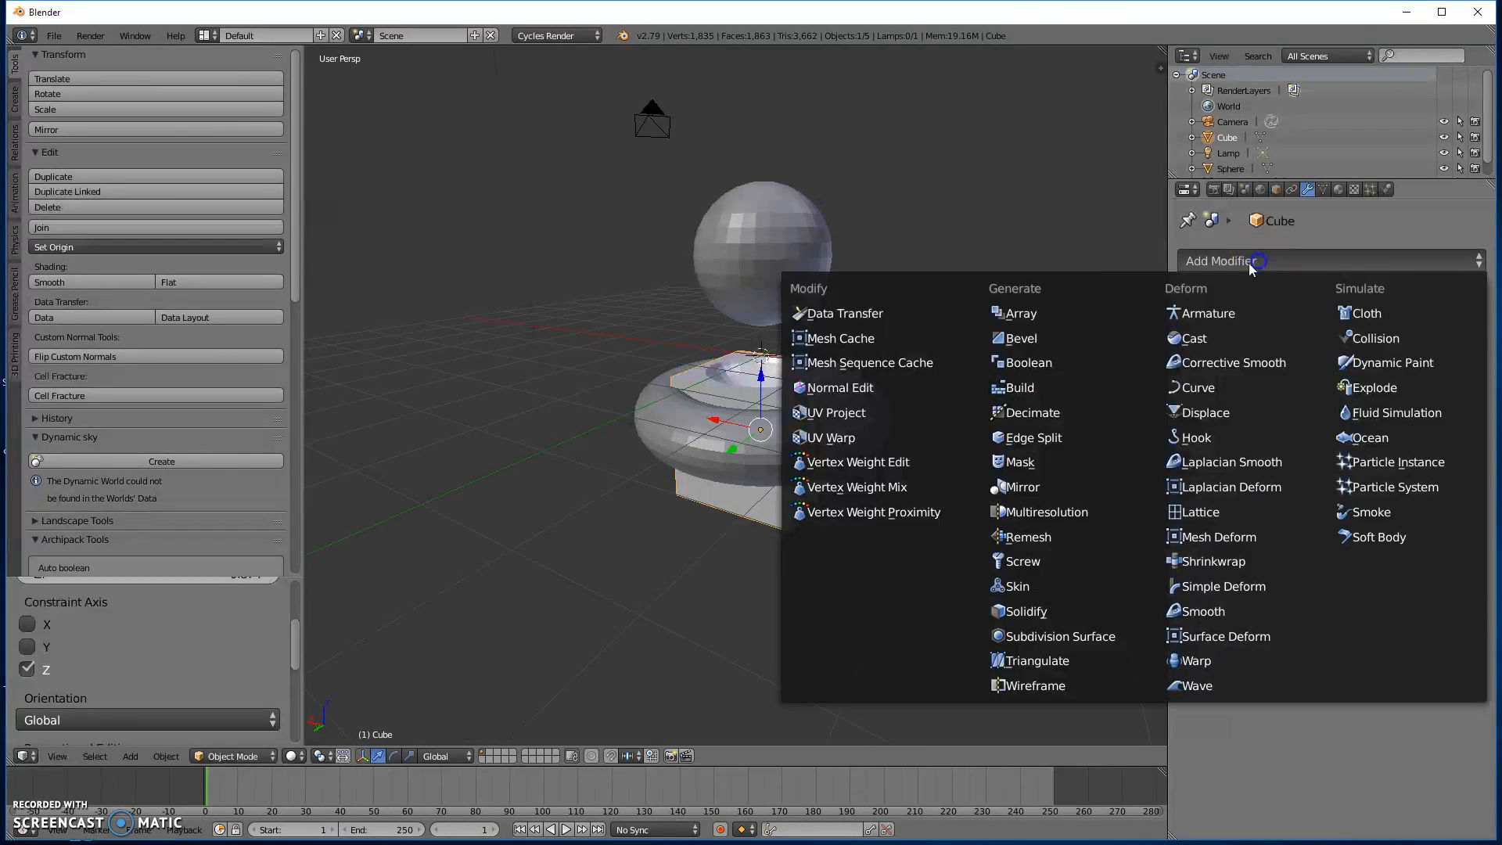
{"action": "left_click", "coordinate": [1017, 361]}
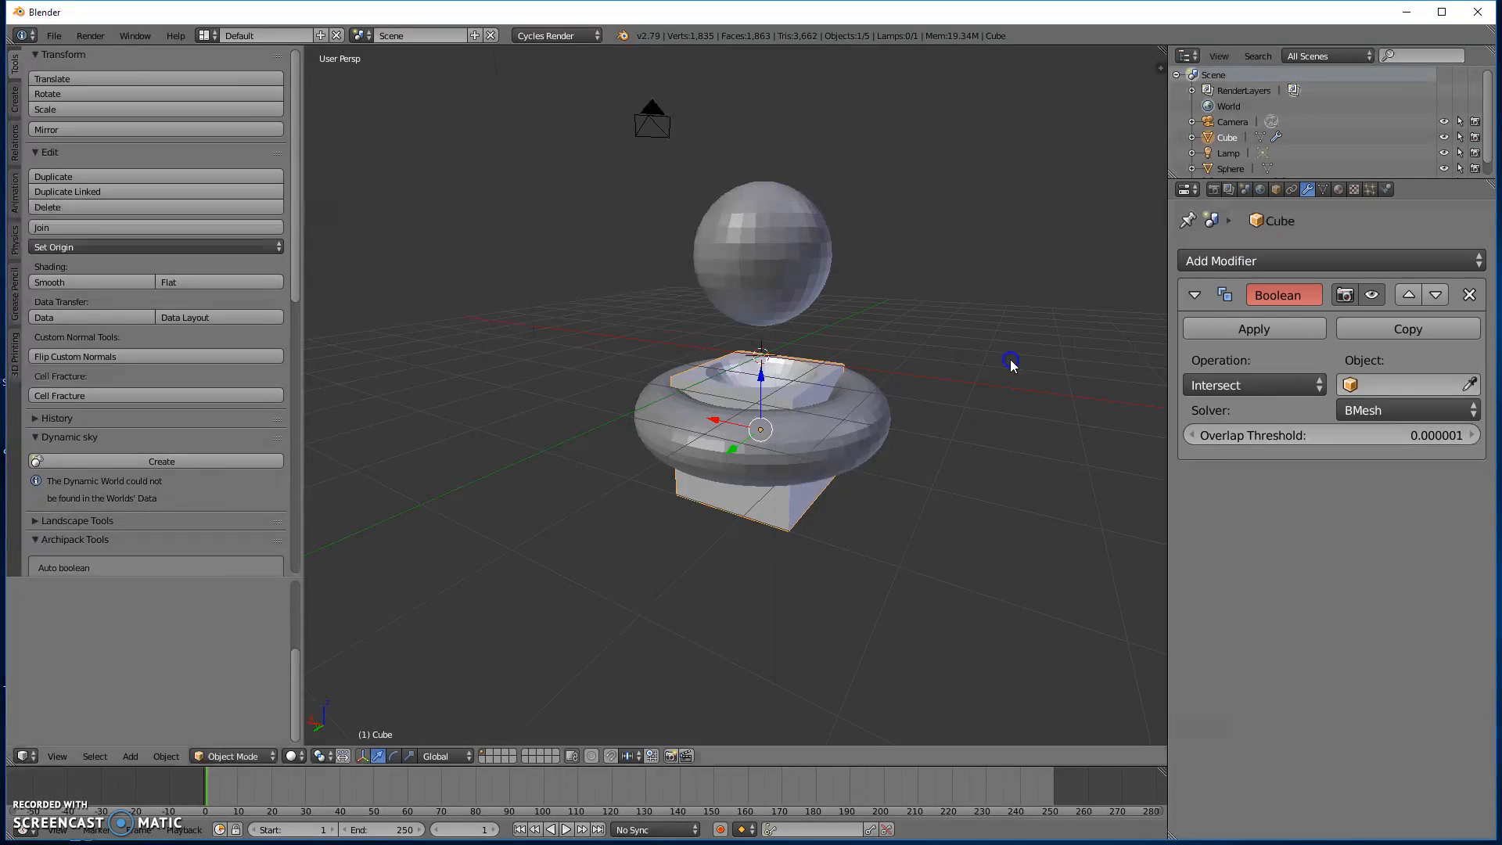
{"action": "left_click", "coordinate": [1232, 390]}
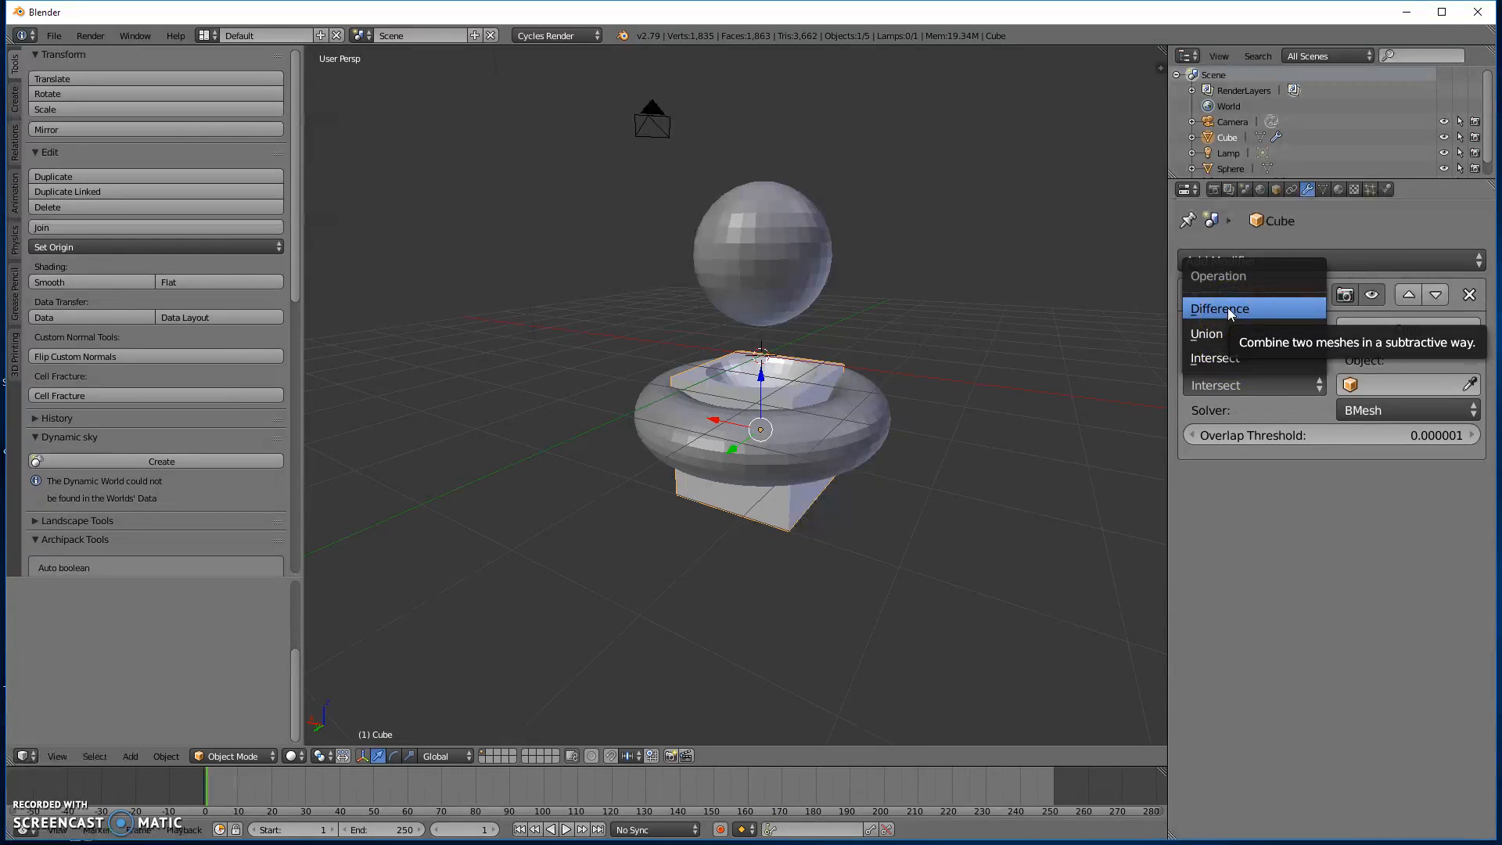
{"action": "left_click", "coordinate": [1218, 370]}
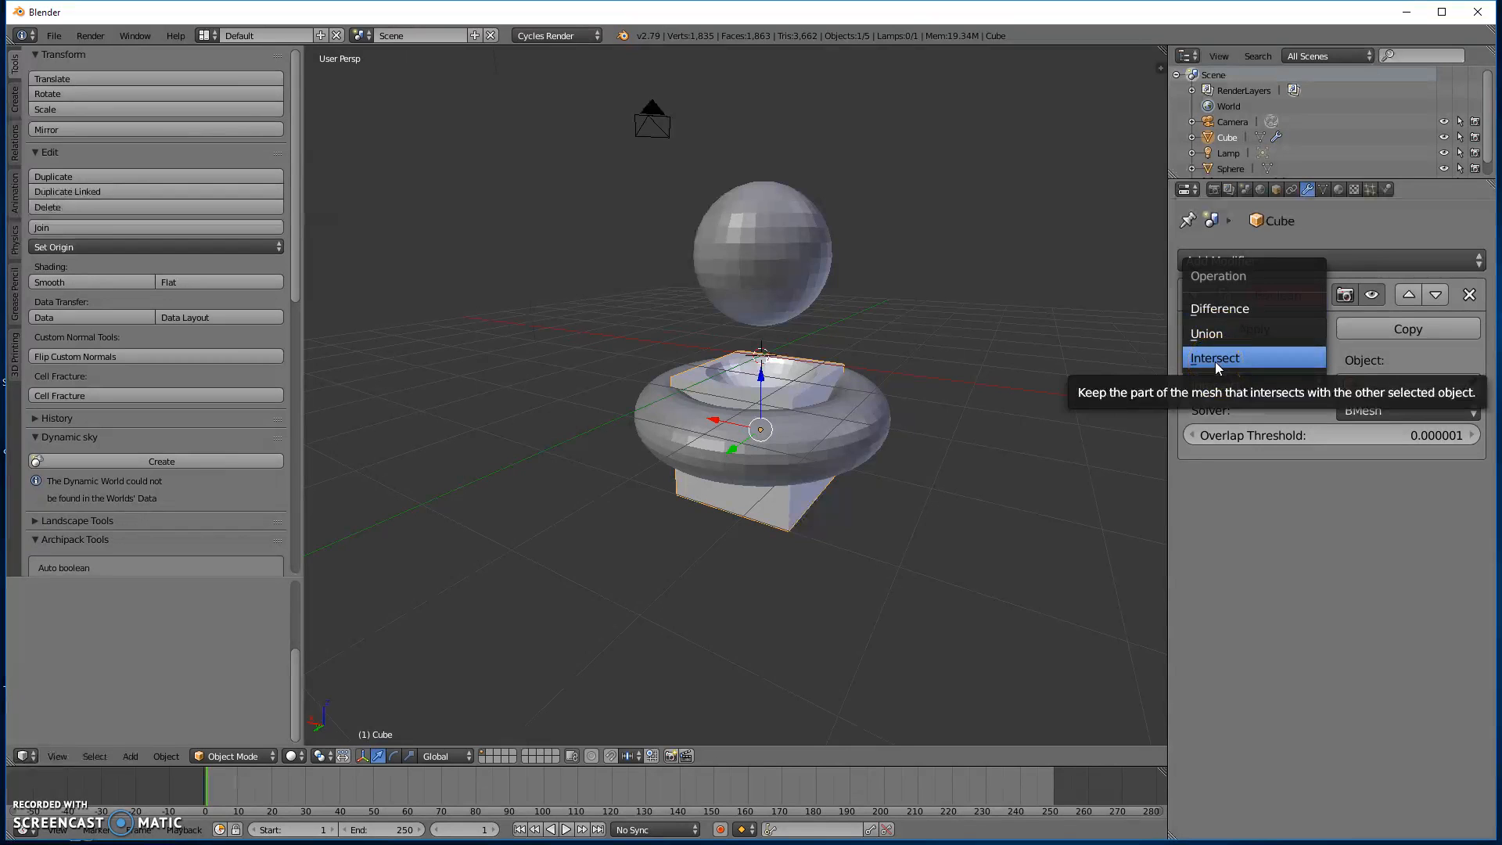
{"action": "left_click", "coordinate": [1238, 316]}
{"action": "left_click", "coordinate": [1366, 385]}
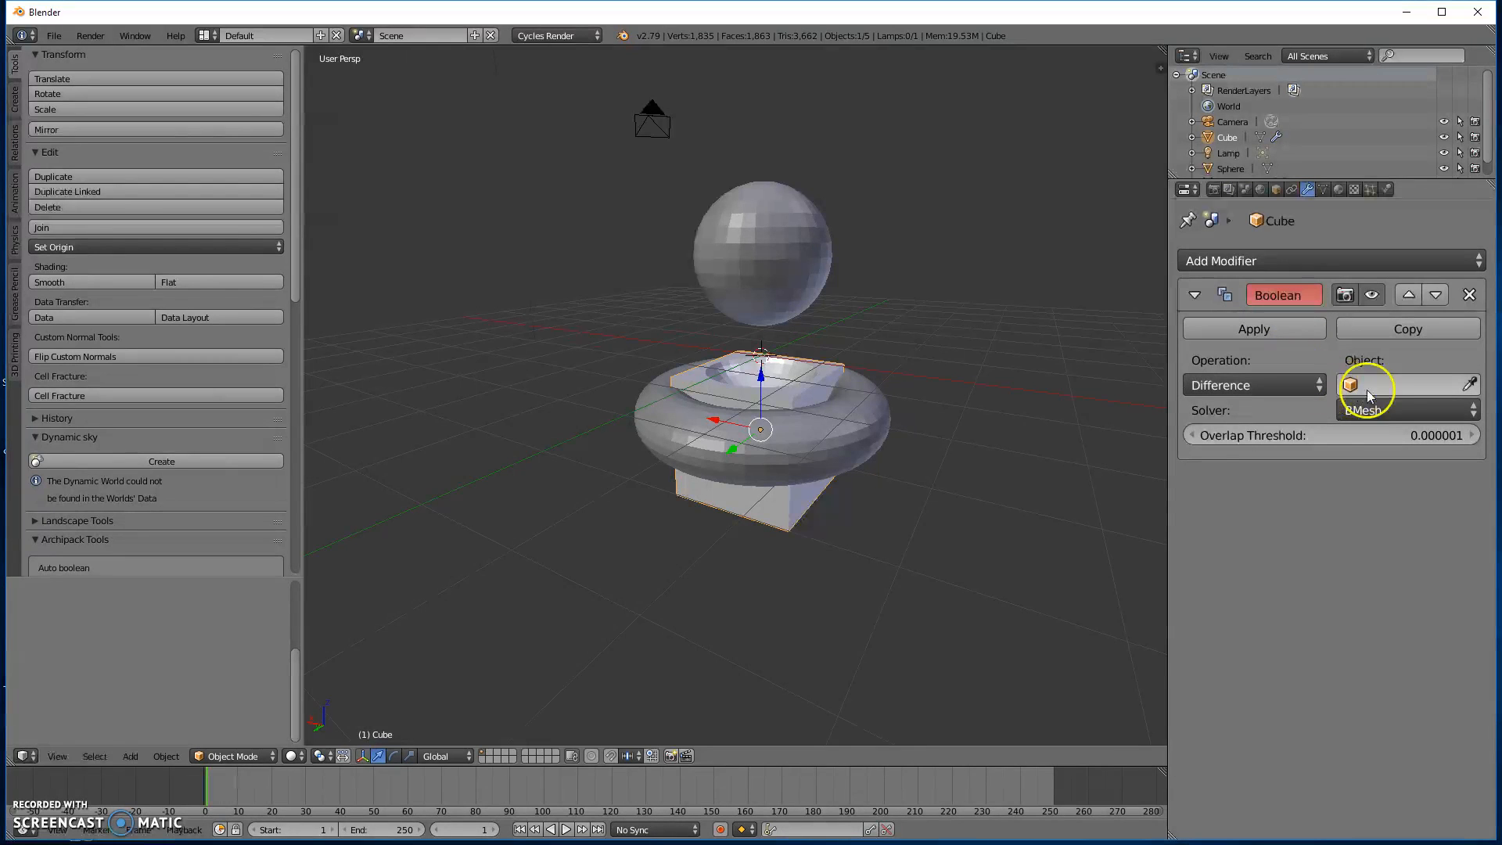
{"action": "left_click", "coordinate": [1266, 429]}
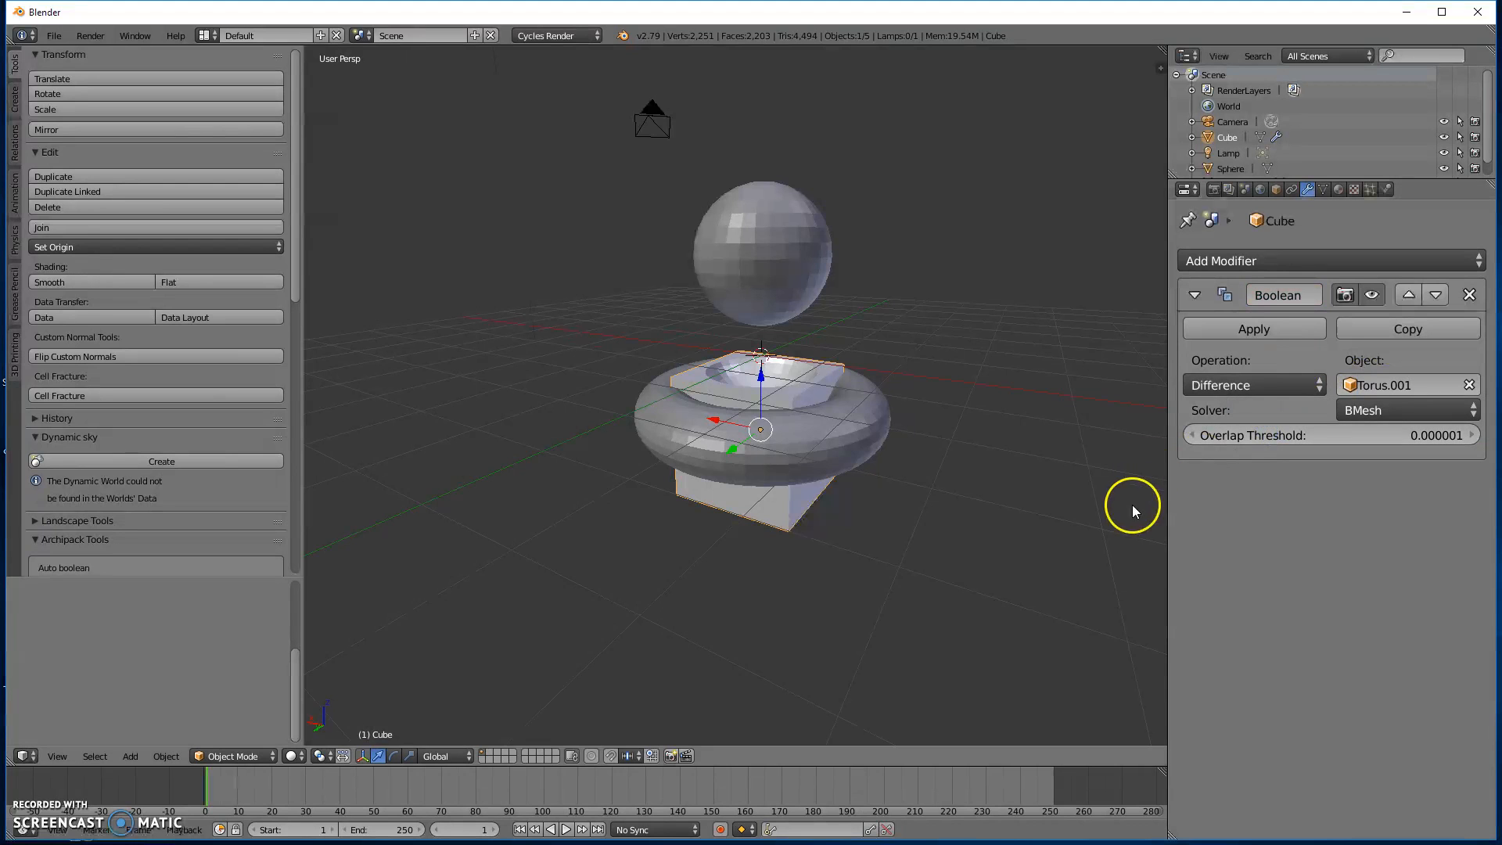
Apply the cube's torus Difference modifier and lower the cube along Z below the torus to inspect the carved shape.
{"action": "left_click", "coordinate": [1231, 329]}
{"action": "right_click", "coordinate": [830, 420]}
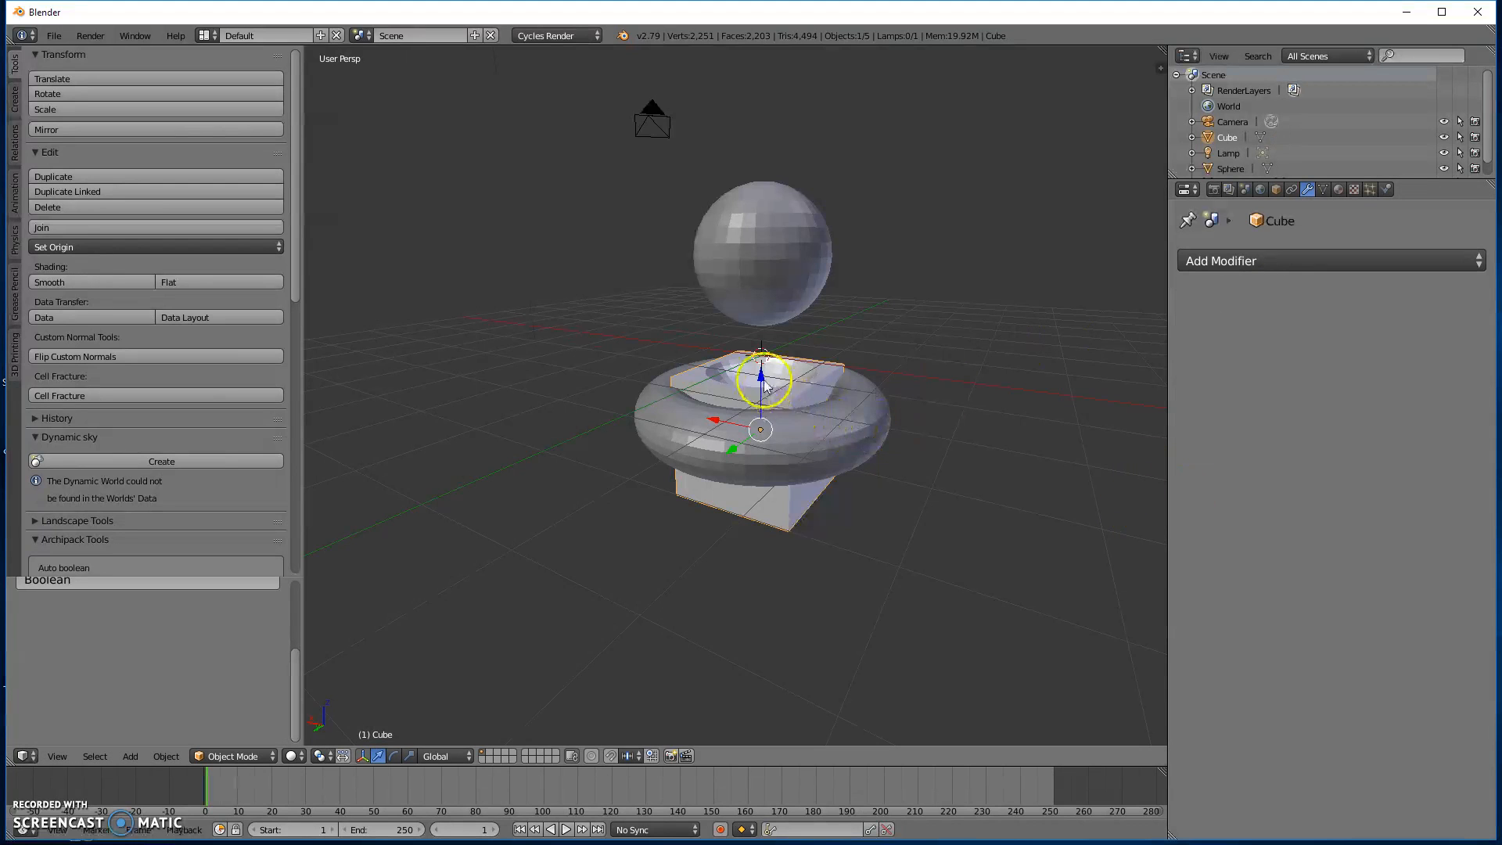
{"action": "key", "text": "g"}
{"action": "key", "text": "z"}
{"action": "left_click", "coordinate": [764, 496]}
{"action": "middle_click_drag", "start_coordinate": [999, 604], "coordinate": [653, 166]}
{"action": "mouse_move", "coordinate": [996, 392]}
{"action": "middle_mouse_down"}
{"action": "mouse_move", "coordinate": [791, 479]}
{"action": "mouse_move", "coordinate": [648, 421]}
{"action": "mouse_move", "coordinate": [795, 482]}
{"action": "mouse_move", "coordinate": [895, 443]}
{"action": "mouse_move", "coordinate": [854, 419]}
{"action": "mouse_move", "coordinate": [955, 355]}
{"action": "mouse_move", "coordinate": [1000, 401]}
{"action": "middle_mouse_up"}
{"action": "scroll", "coordinate": [849, 416], "scroll_direction": "down", "scroll_amount": 3}
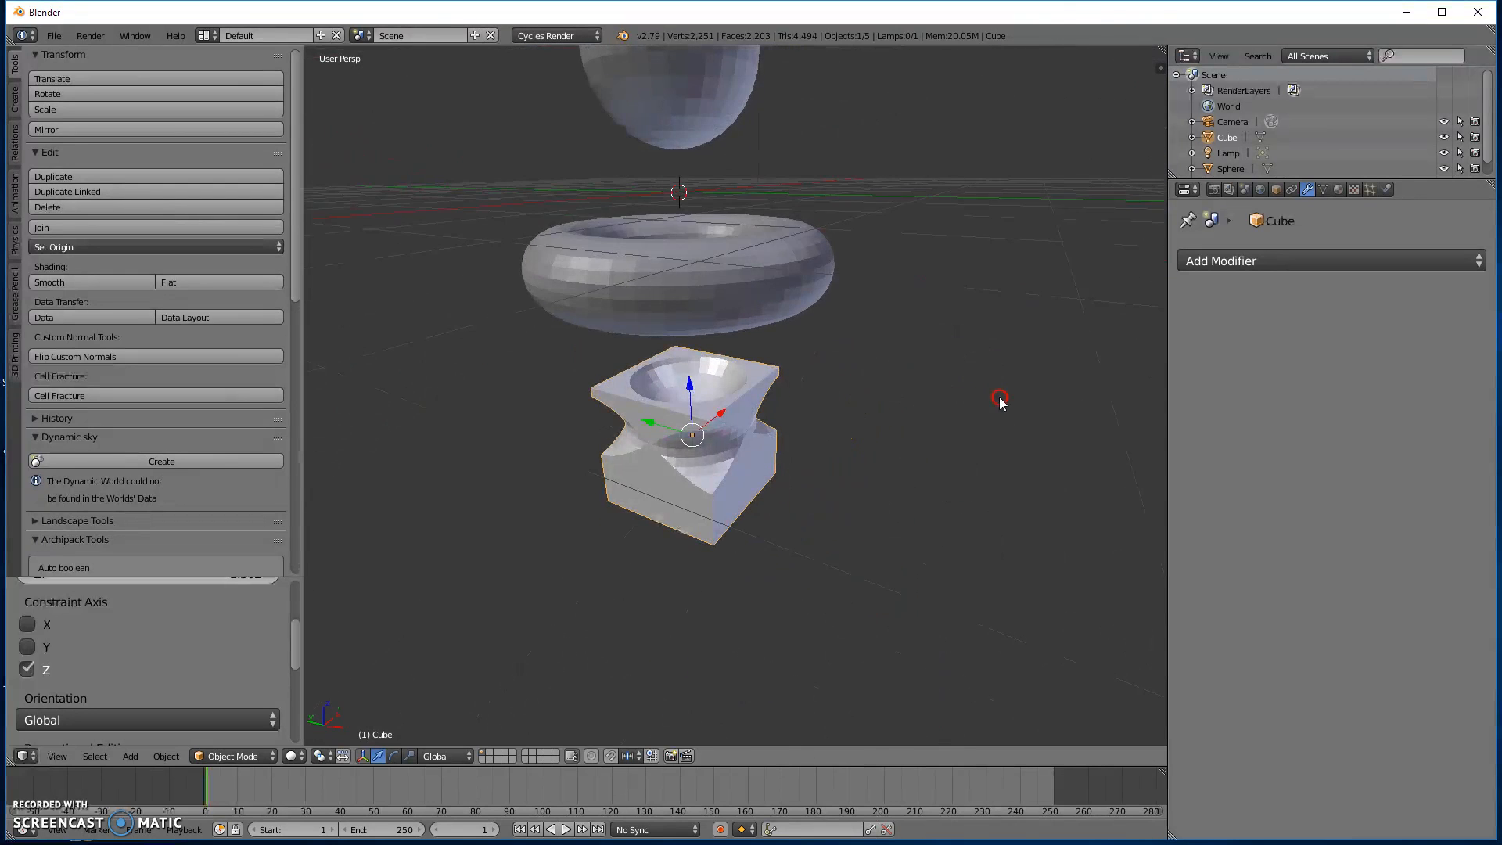
{"action": "scroll", "coordinate": [875, 366], "scroll_direction": "down", "scroll_amount": 3}
{"action": "mouse_move", "coordinate": [868, 372]}
{"action": "middle_mouse_down"}
{"action": "mouse_move", "coordinate": [872, 339]}
{"action": "mouse_move", "coordinate": [868, 396]}
{"action": "mouse_move", "coordinate": [873, 371]}
{"action": "middle_mouse_up"}
Delete the torus between the sphere and the carved cube.
{"action": "right_click", "coordinate": [757, 309]}
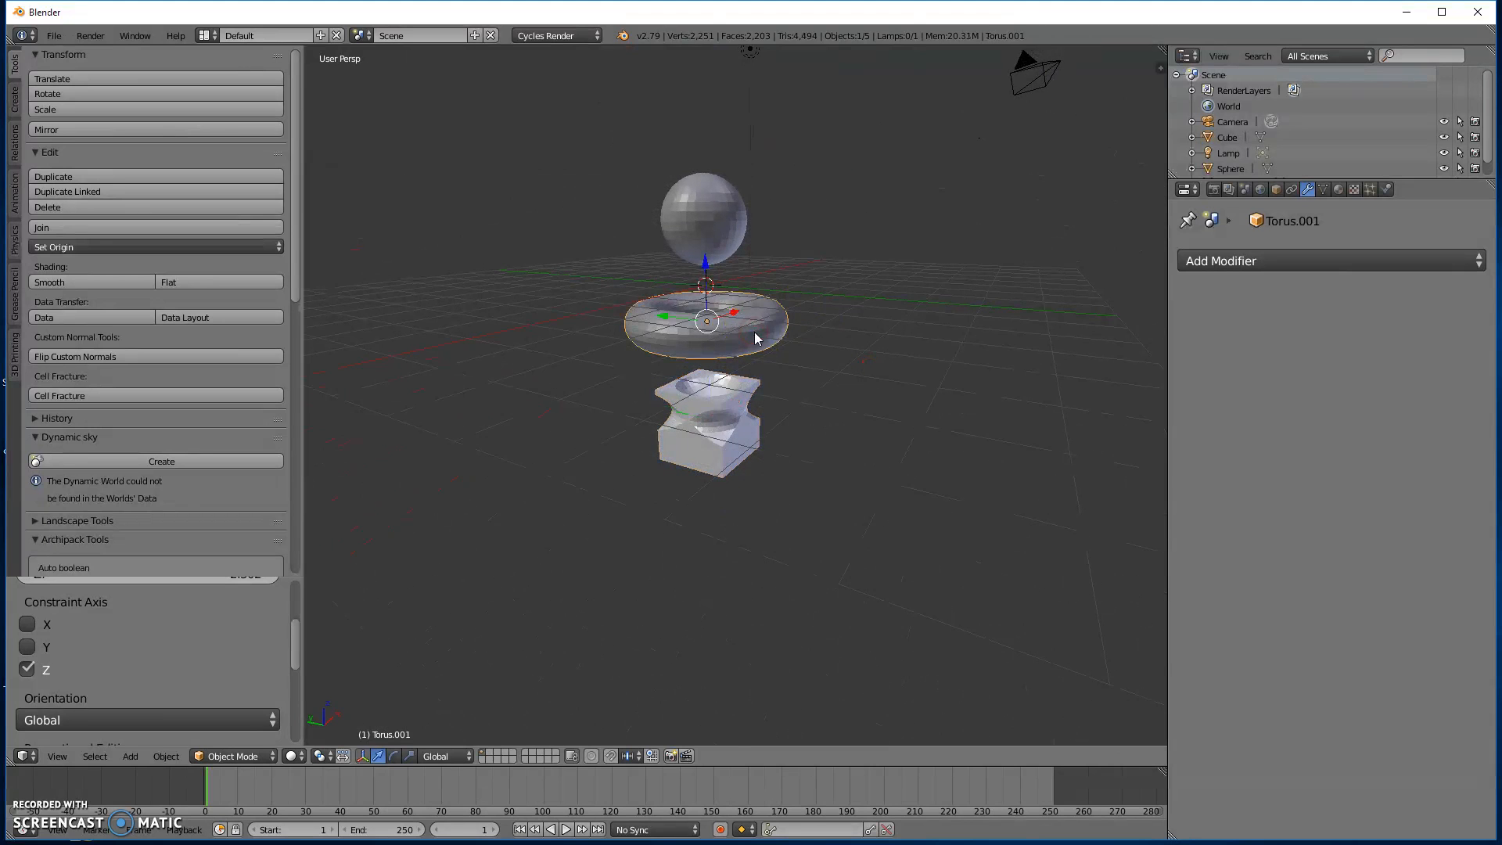
{"action": "key", "text": "x"}
{"action": "left_click", "coordinate": [765, 346]}
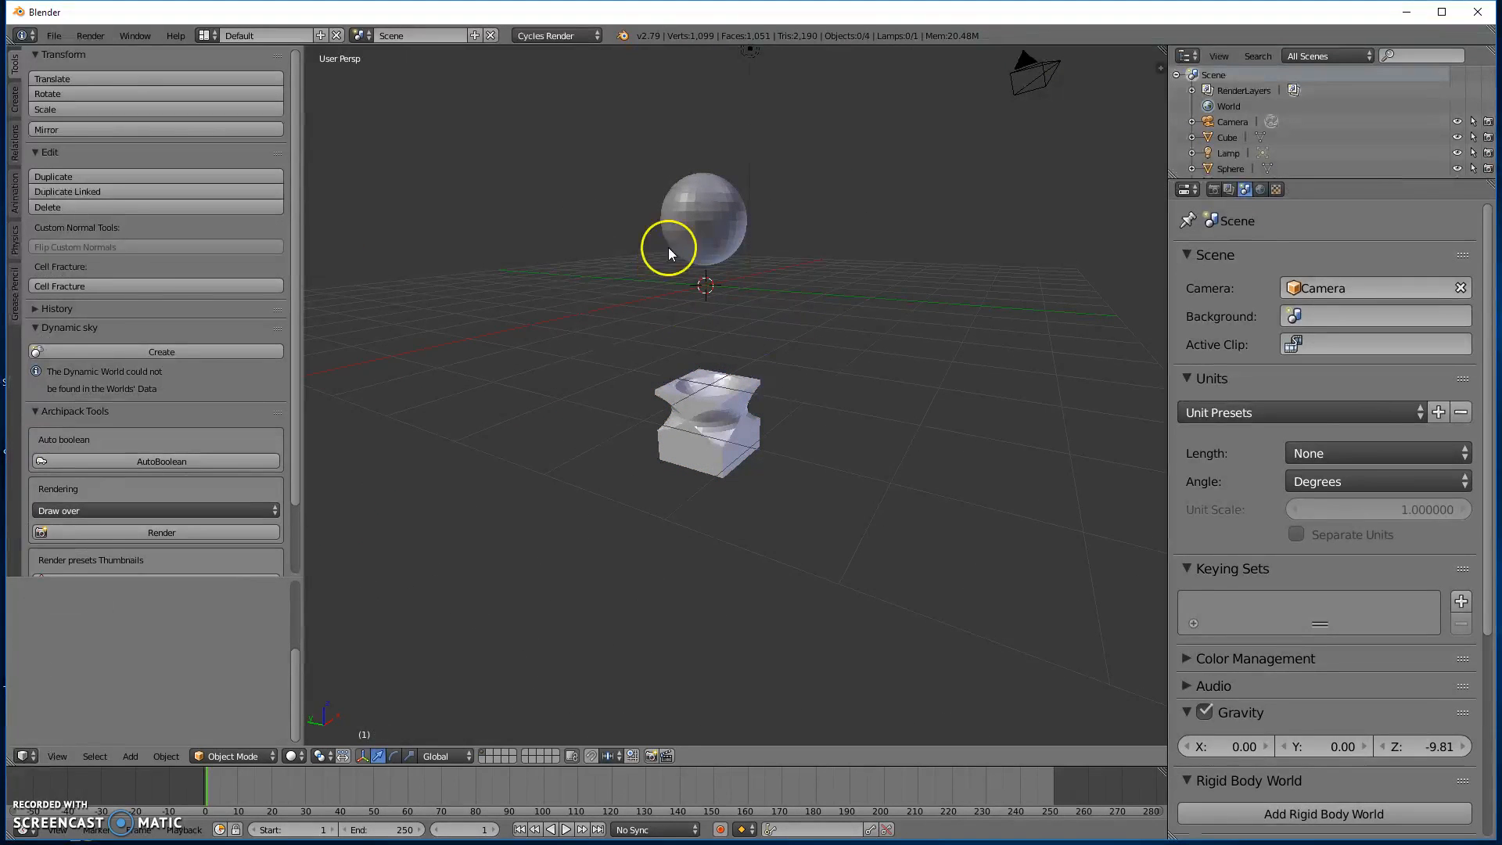
Lower the sphere along Z until its base sits in the bowl of the carved cube.
{"action": "right_click", "coordinate": [703, 235]}
{"action": "left_click_drag", "start_coordinate": [712, 162], "coordinate": [702, 295]}
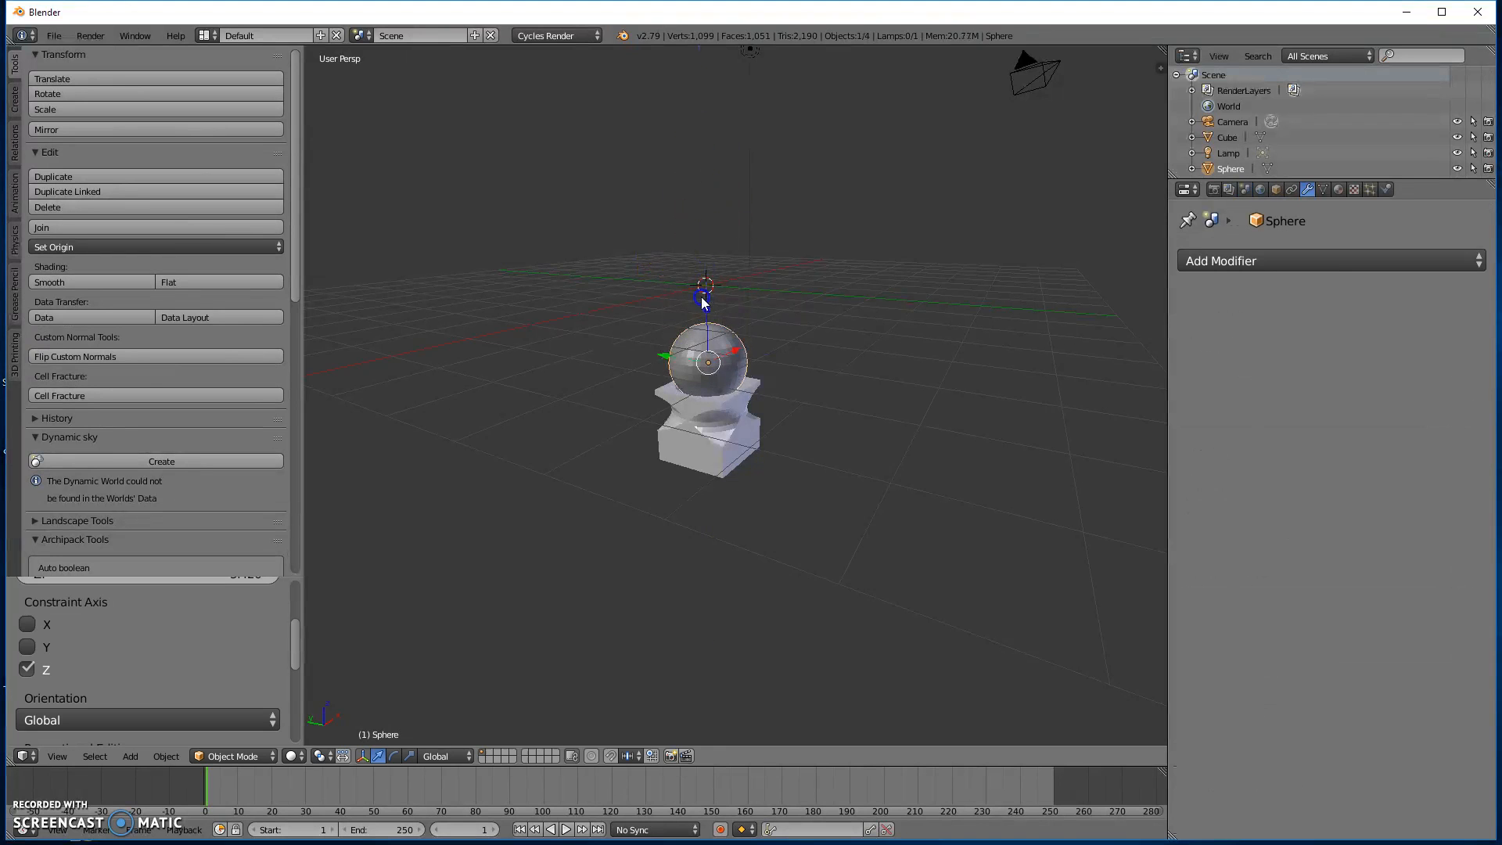
{"action": "mouse_move", "coordinate": [703, 295]}
{"action": "middle_mouse_down"}
{"action": "mouse_move", "coordinate": [727, 316]}
{"action": "mouse_move", "coordinate": [923, 349]}
{"action": "mouse_move", "coordinate": [979, 326]}
{"action": "mouse_move", "coordinate": [832, 434]}
{"action": "mouse_move", "coordinate": [989, 463]}
{"action": "mouse_move", "coordinate": [828, 514]}
{"action": "mouse_move", "coordinate": [717, 509]}
{"action": "mouse_move", "coordinate": [777, 426]}
{"action": "middle_mouse_up"}
{"action": "scroll", "coordinate": [838, 429], "scroll_direction": "up", "scroll_amount": 1}
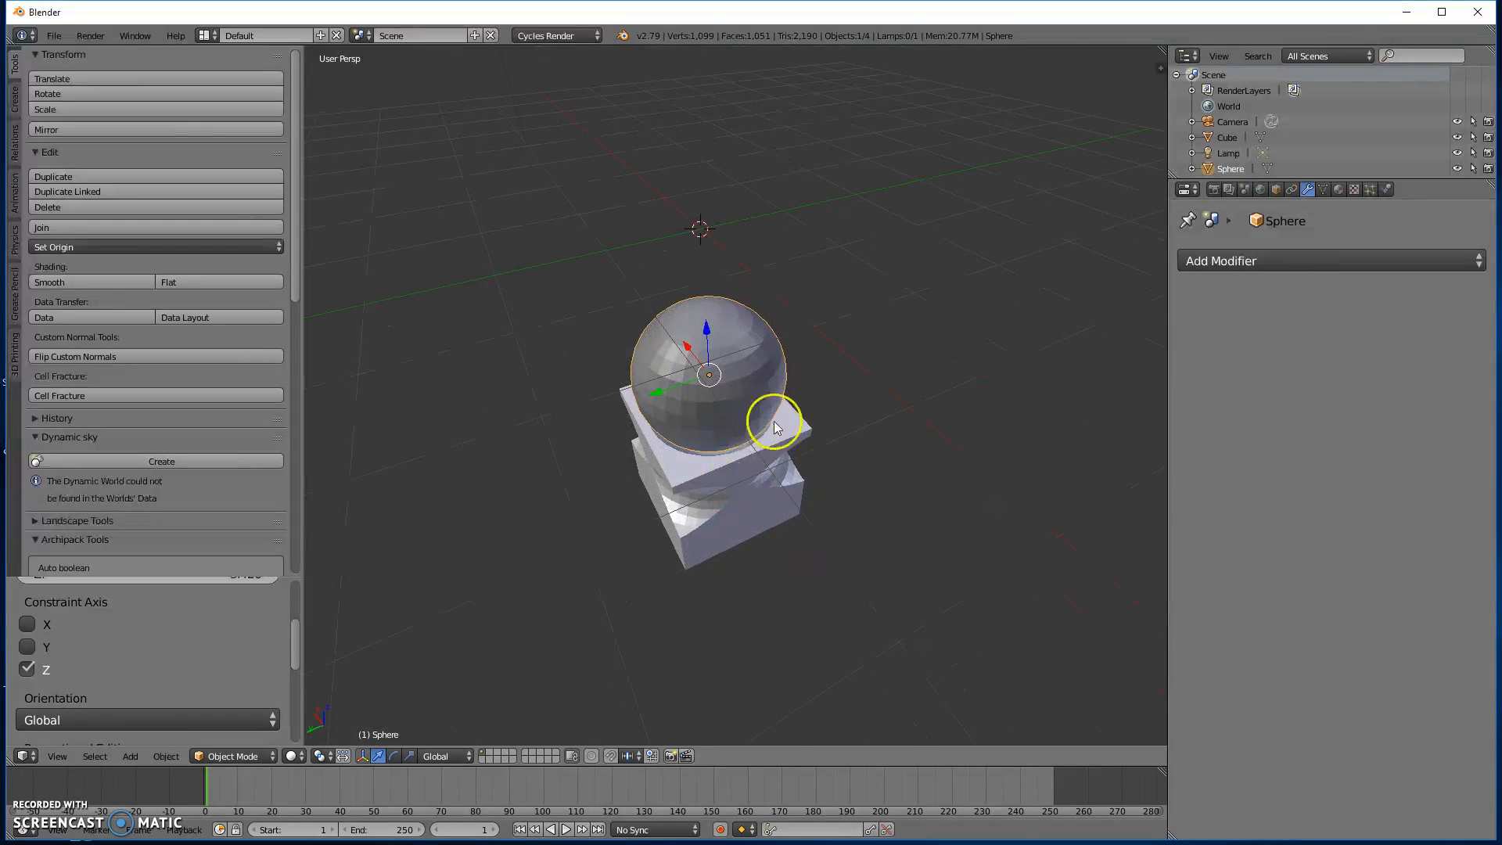
{"action": "left_click", "coordinate": [1245, 268]}
{"action": "left_click", "coordinate": [972, 221]}
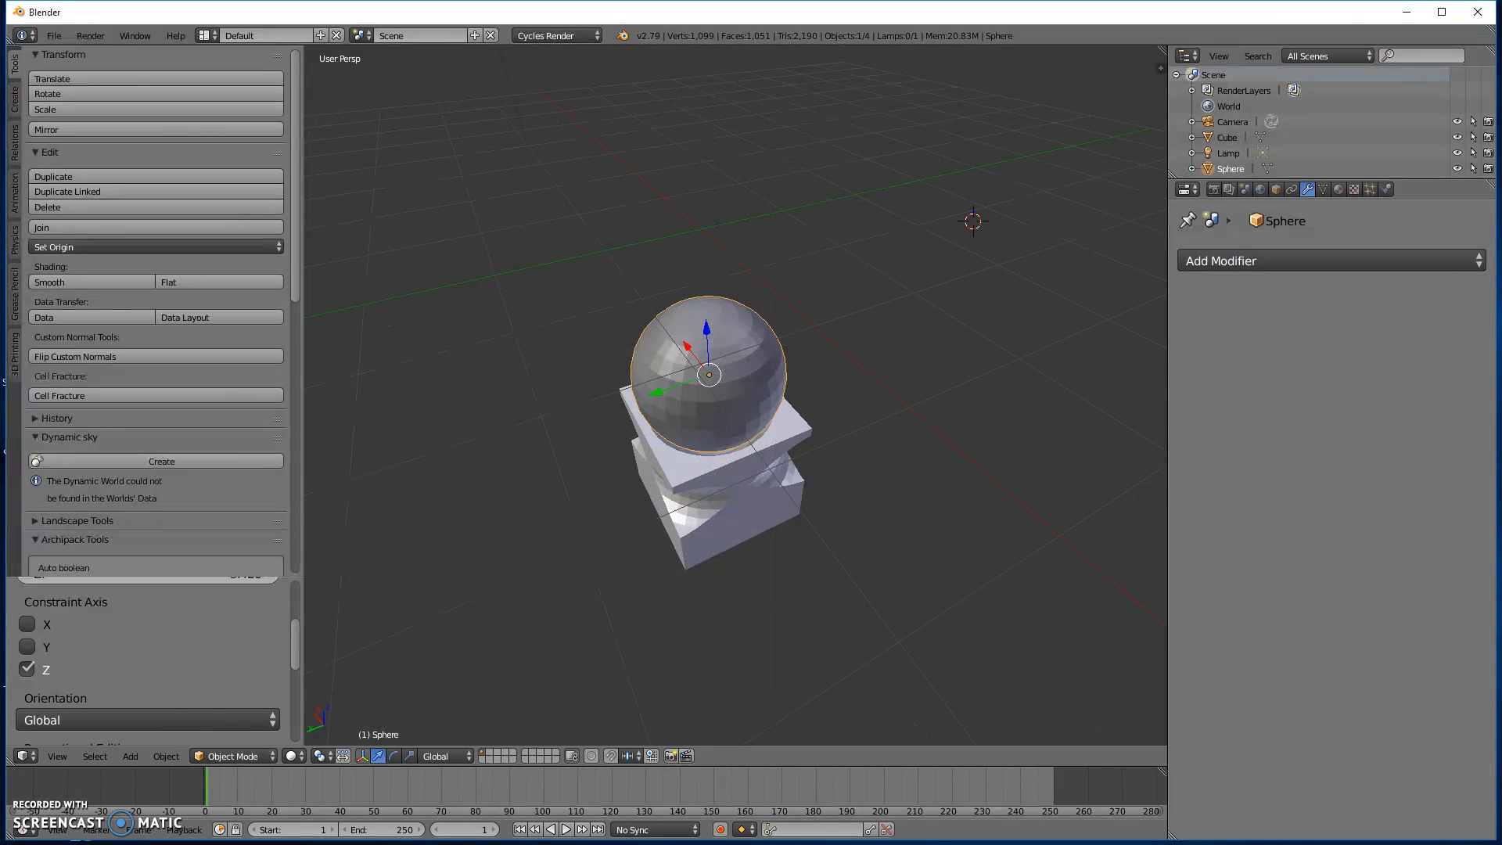